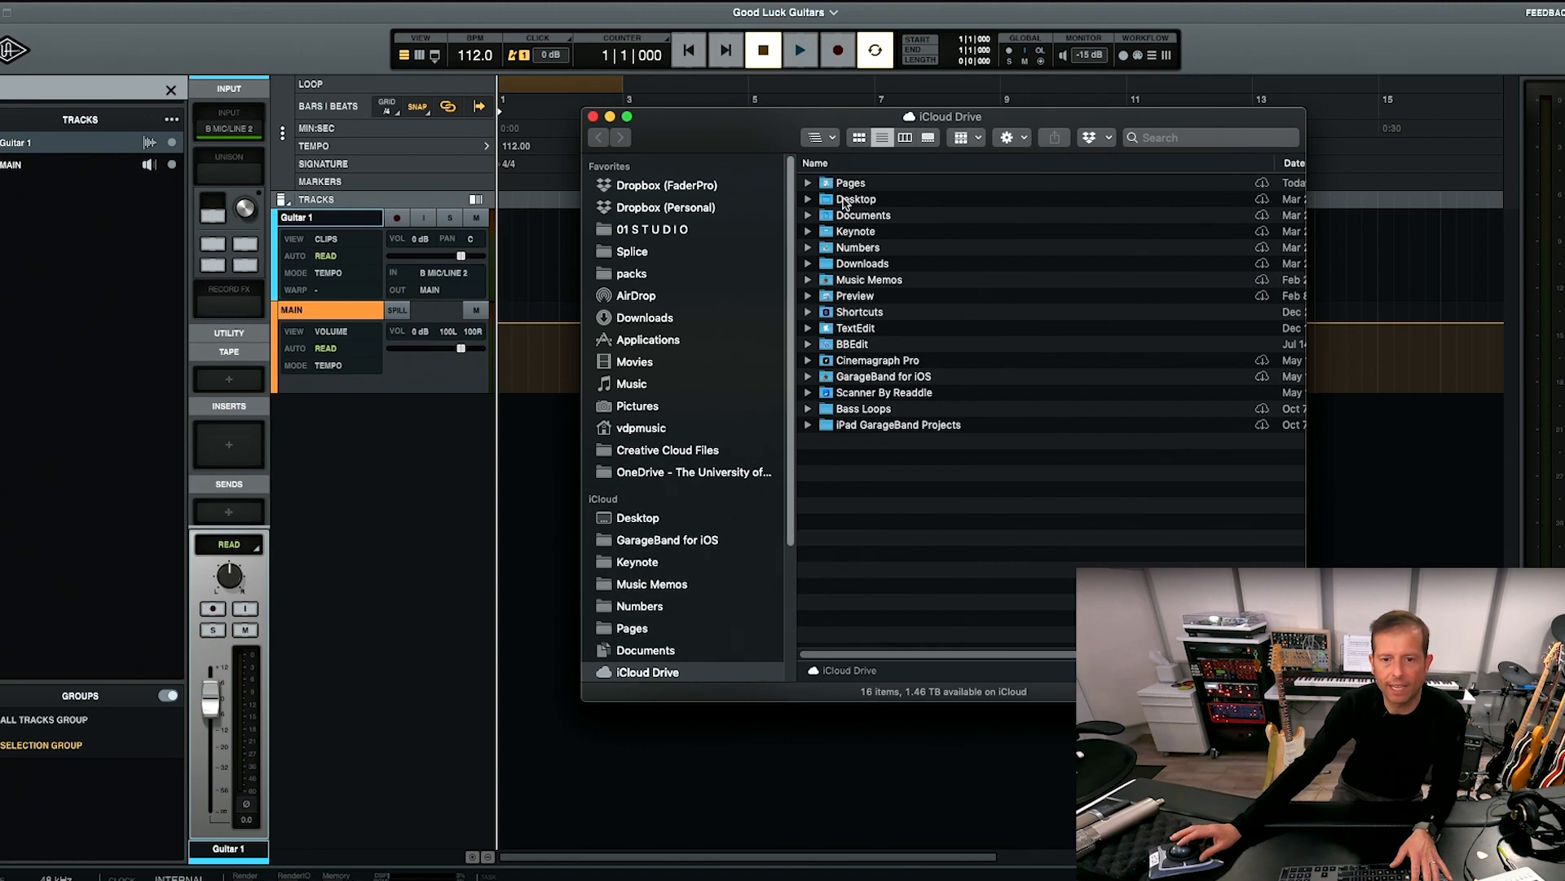
Import all six Good Luck WAV files from the desktop's Good Luck Stems folder as new tracks starting at bar 1.
drag(754, 131, 1119, 125)
double_click(1208, 196)
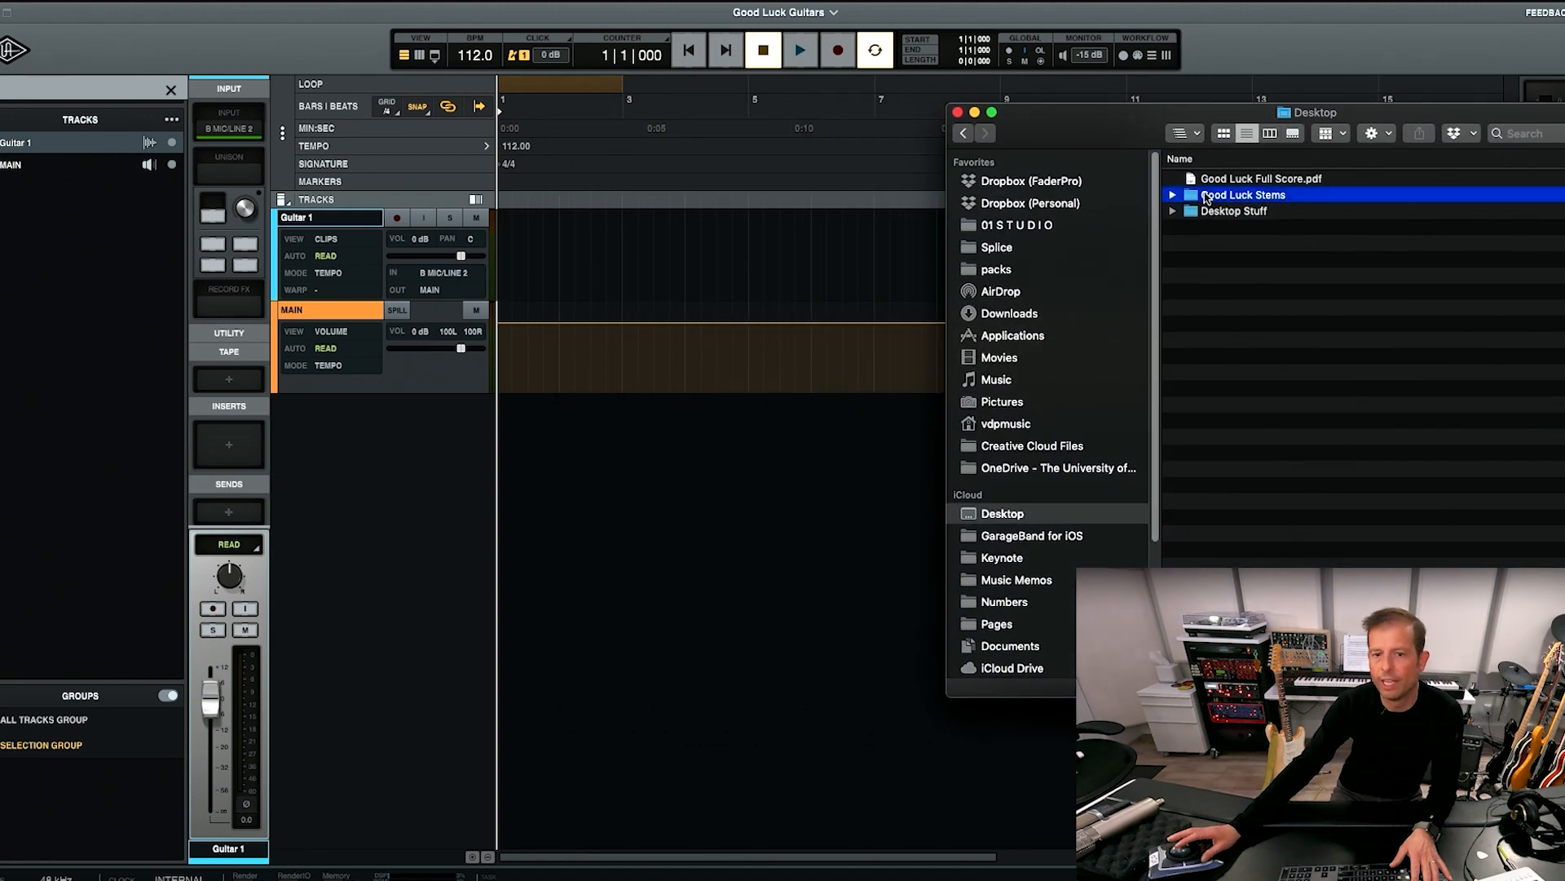
drag(1114, 129, 1052, 137)
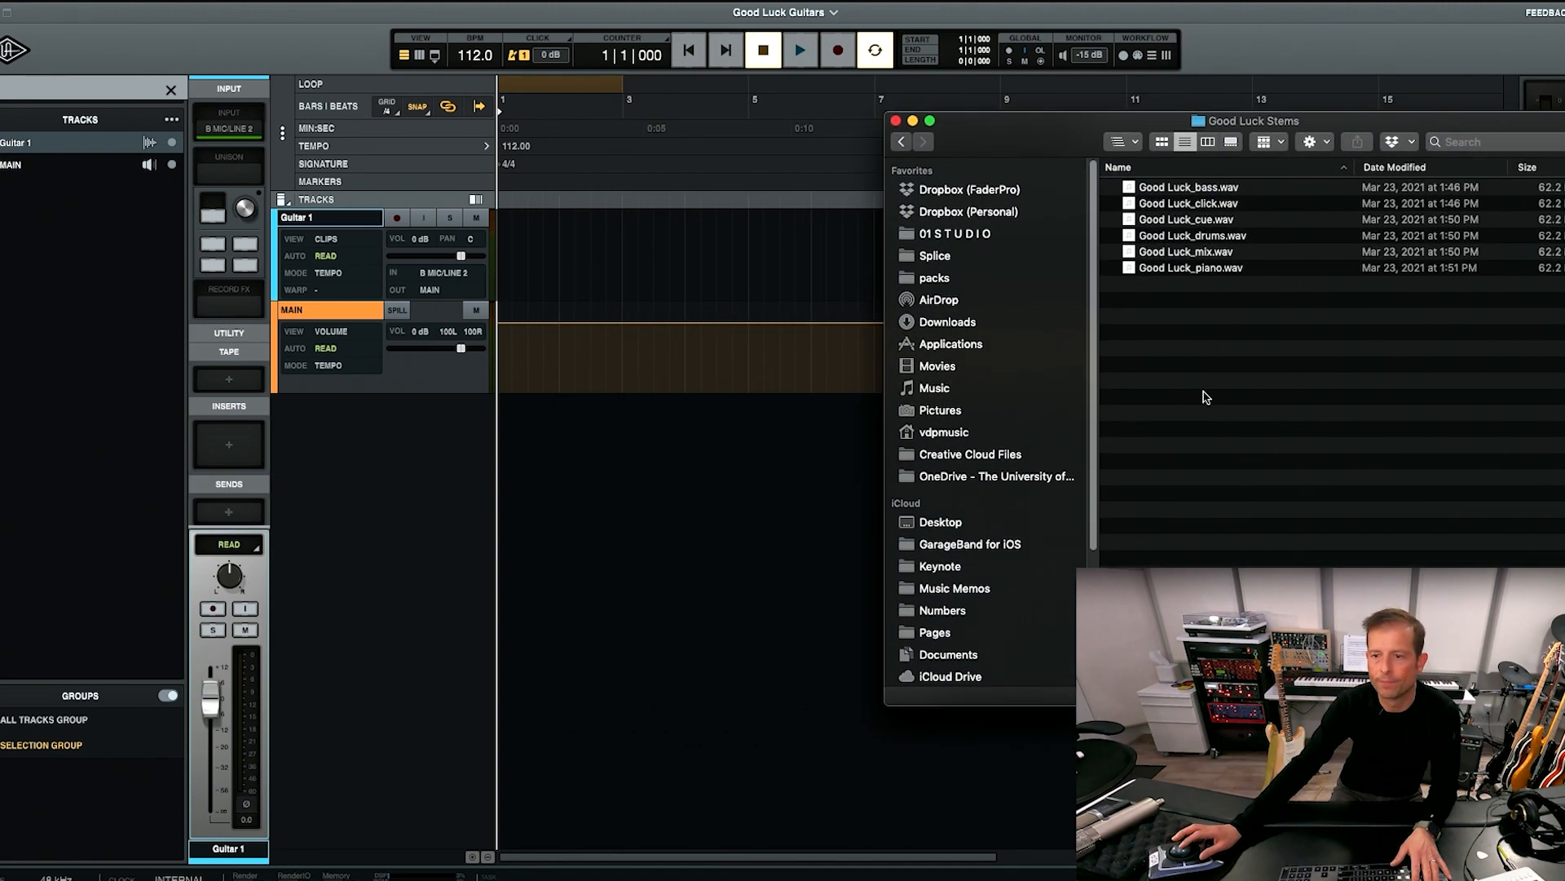
drag(1182, 192, 1181, 276)
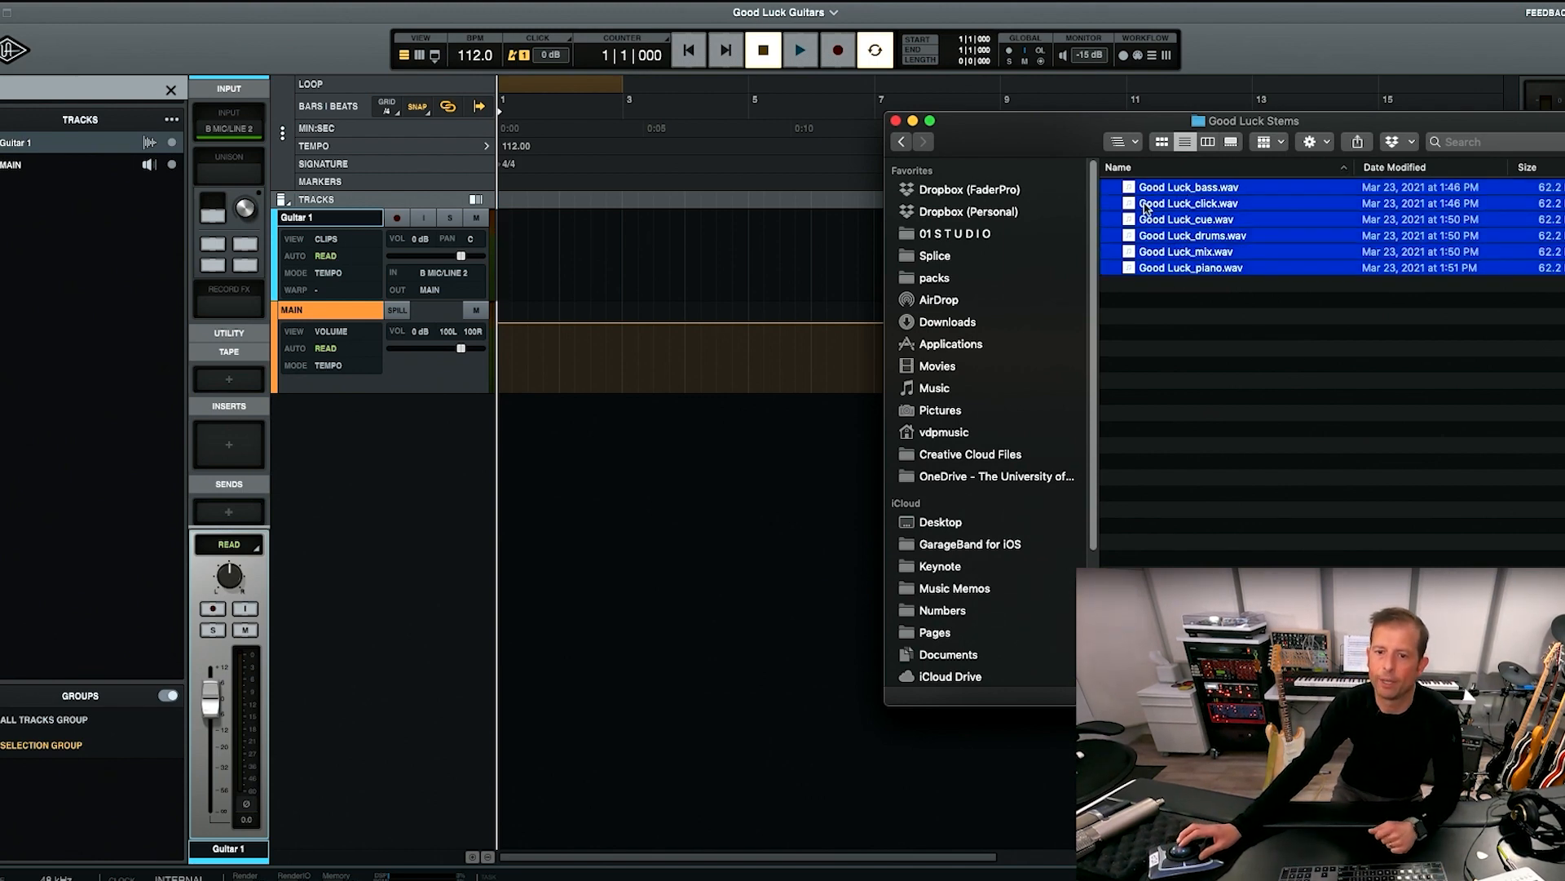
drag(1127, 197, 499, 515)
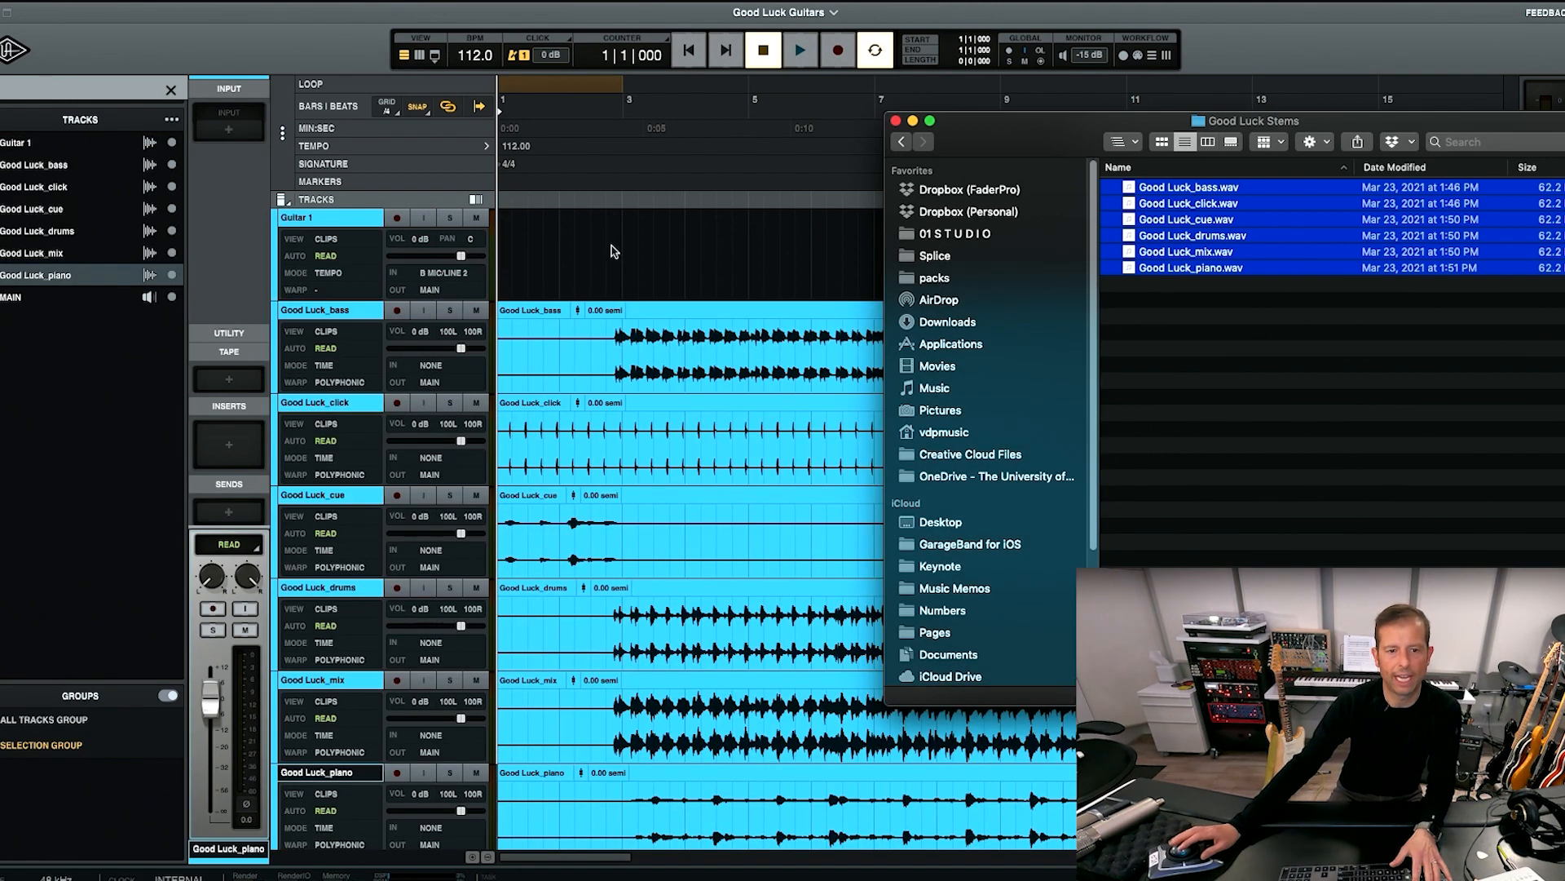
click(611, 245)
Reorder the tracks so click, cue, drums, bass and piano sit above Guitar 1, with the mix track below it.
scroll(660, 289, down, 3)
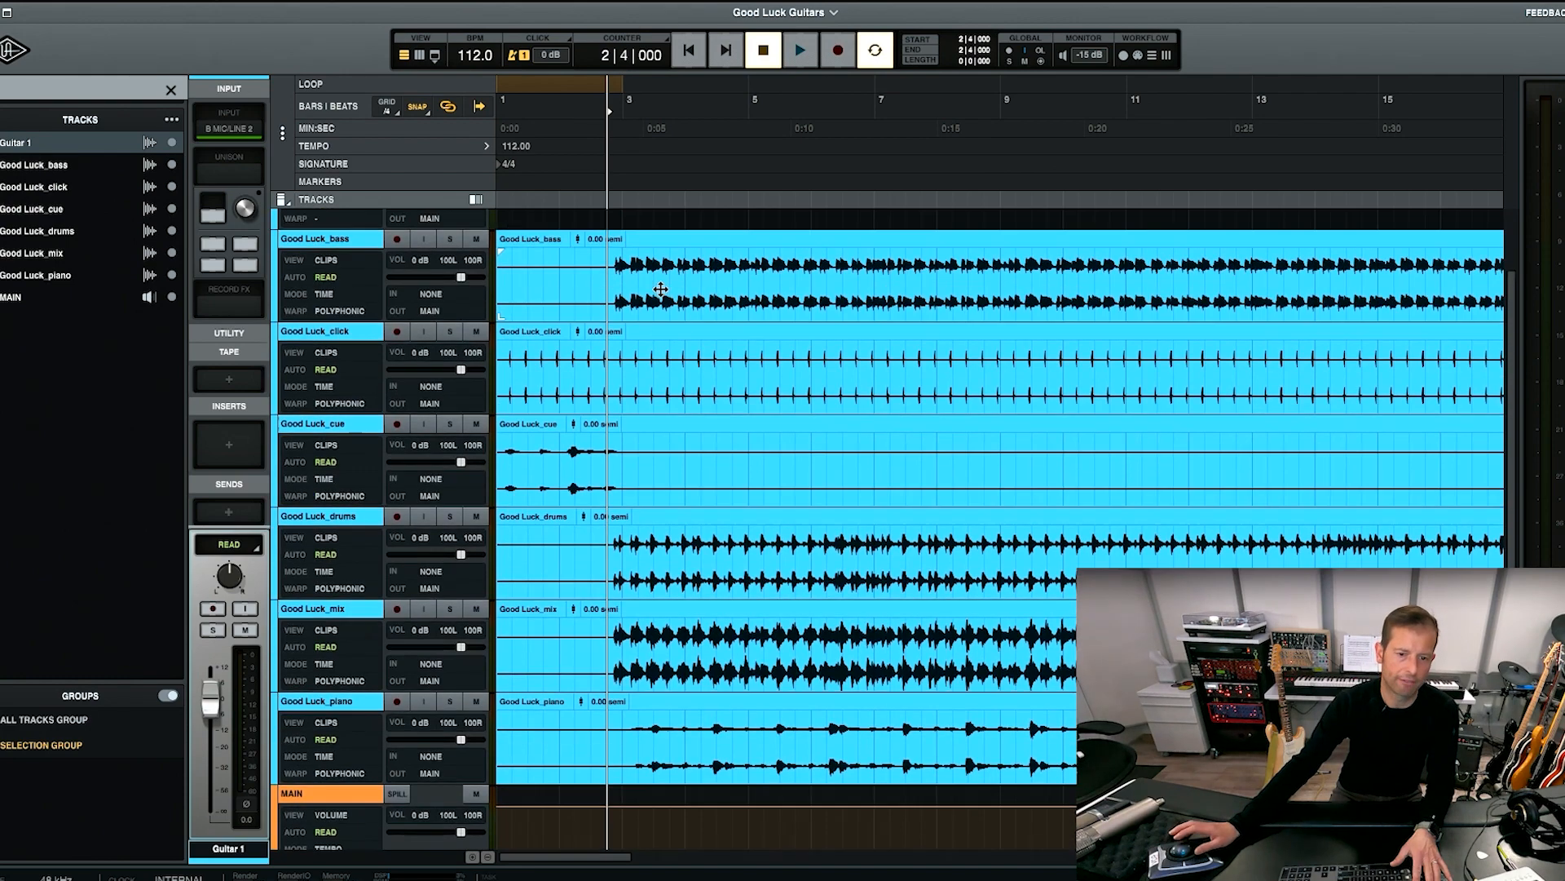
scroll(660, 289, up, 4)
scroll(660, 288, down, 3)
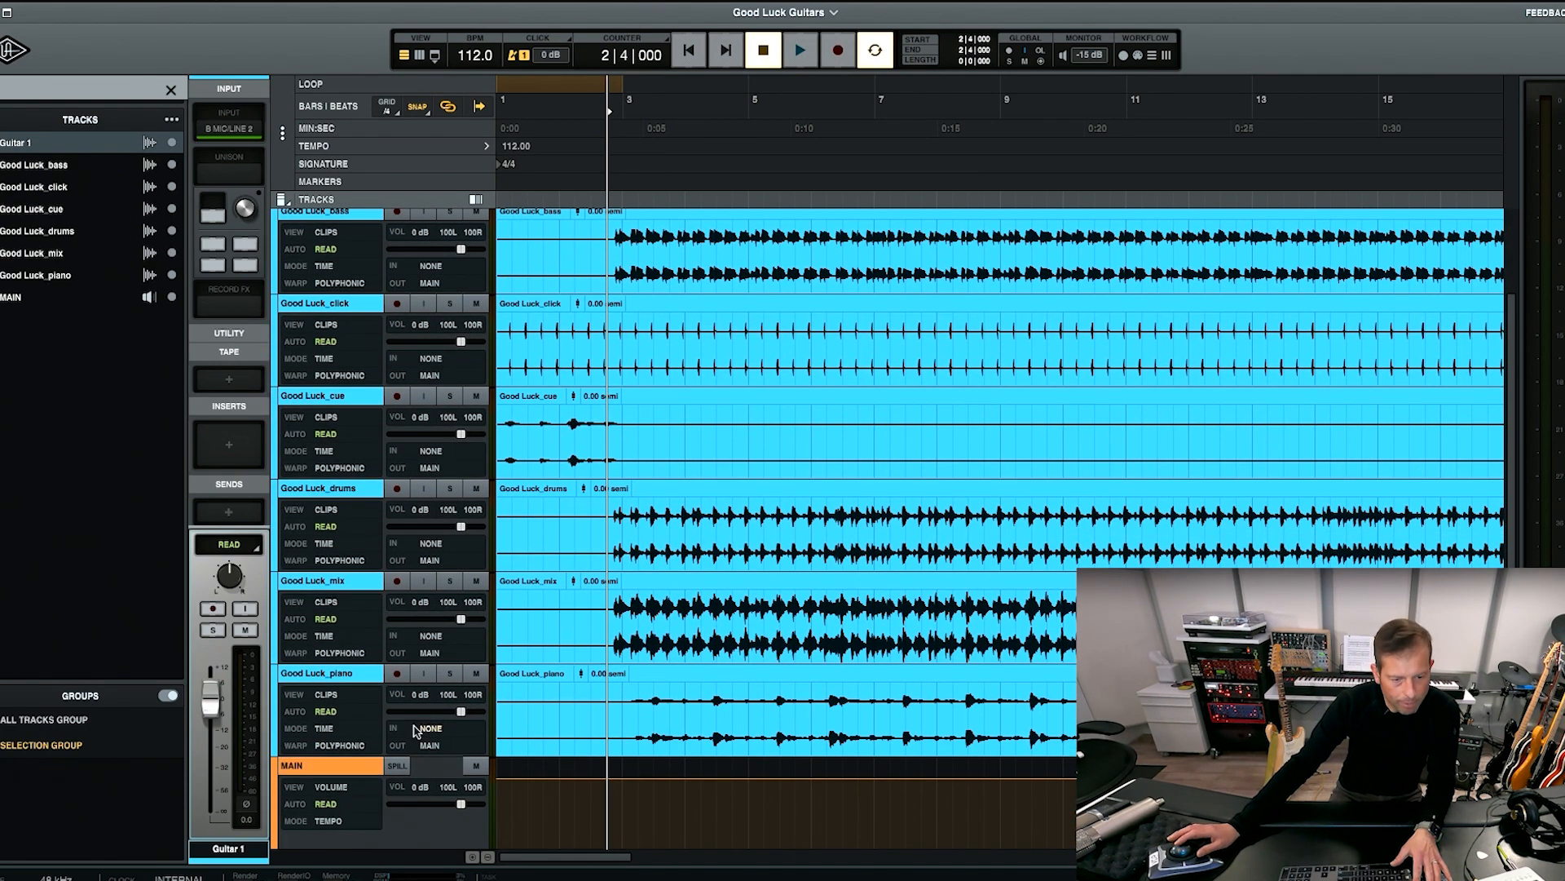
scroll(407, 601, up, 2)
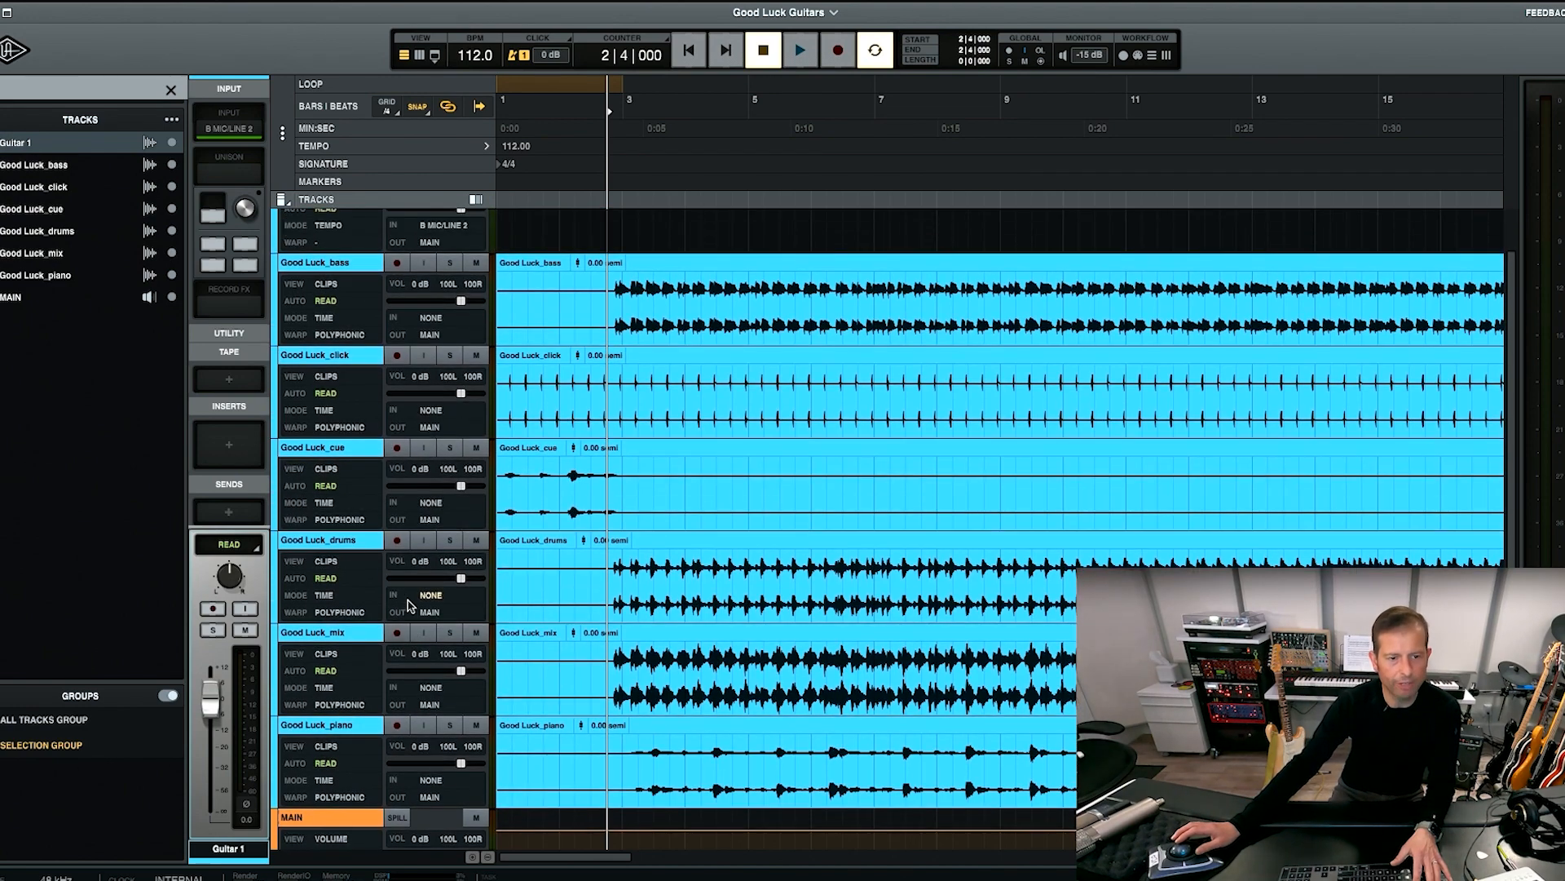
scroll(408, 606, down, 1)
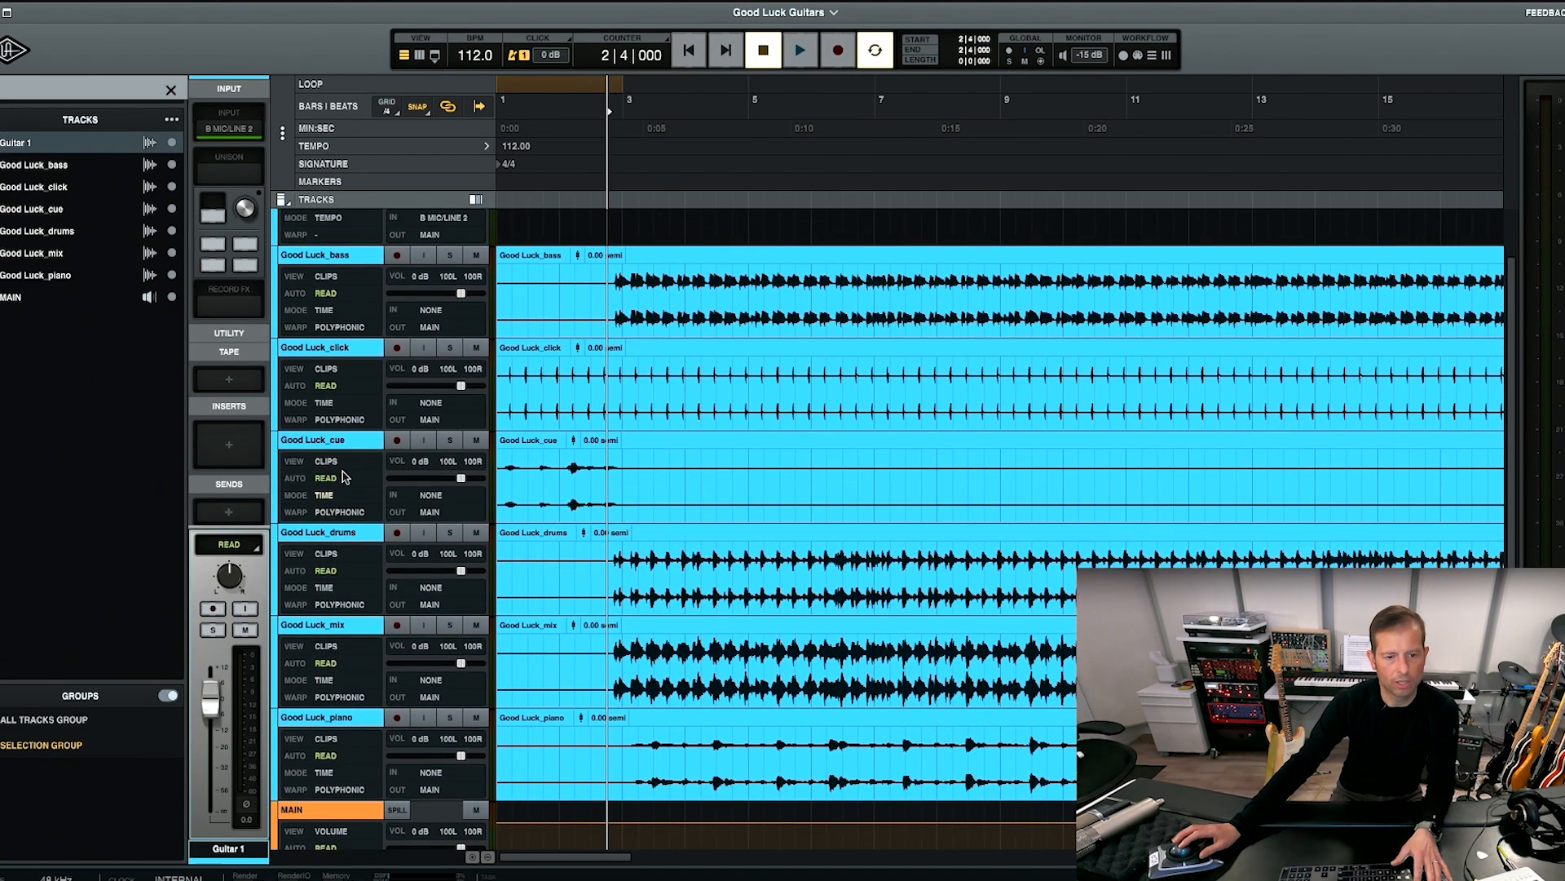
drag(338, 359, 363, 302)
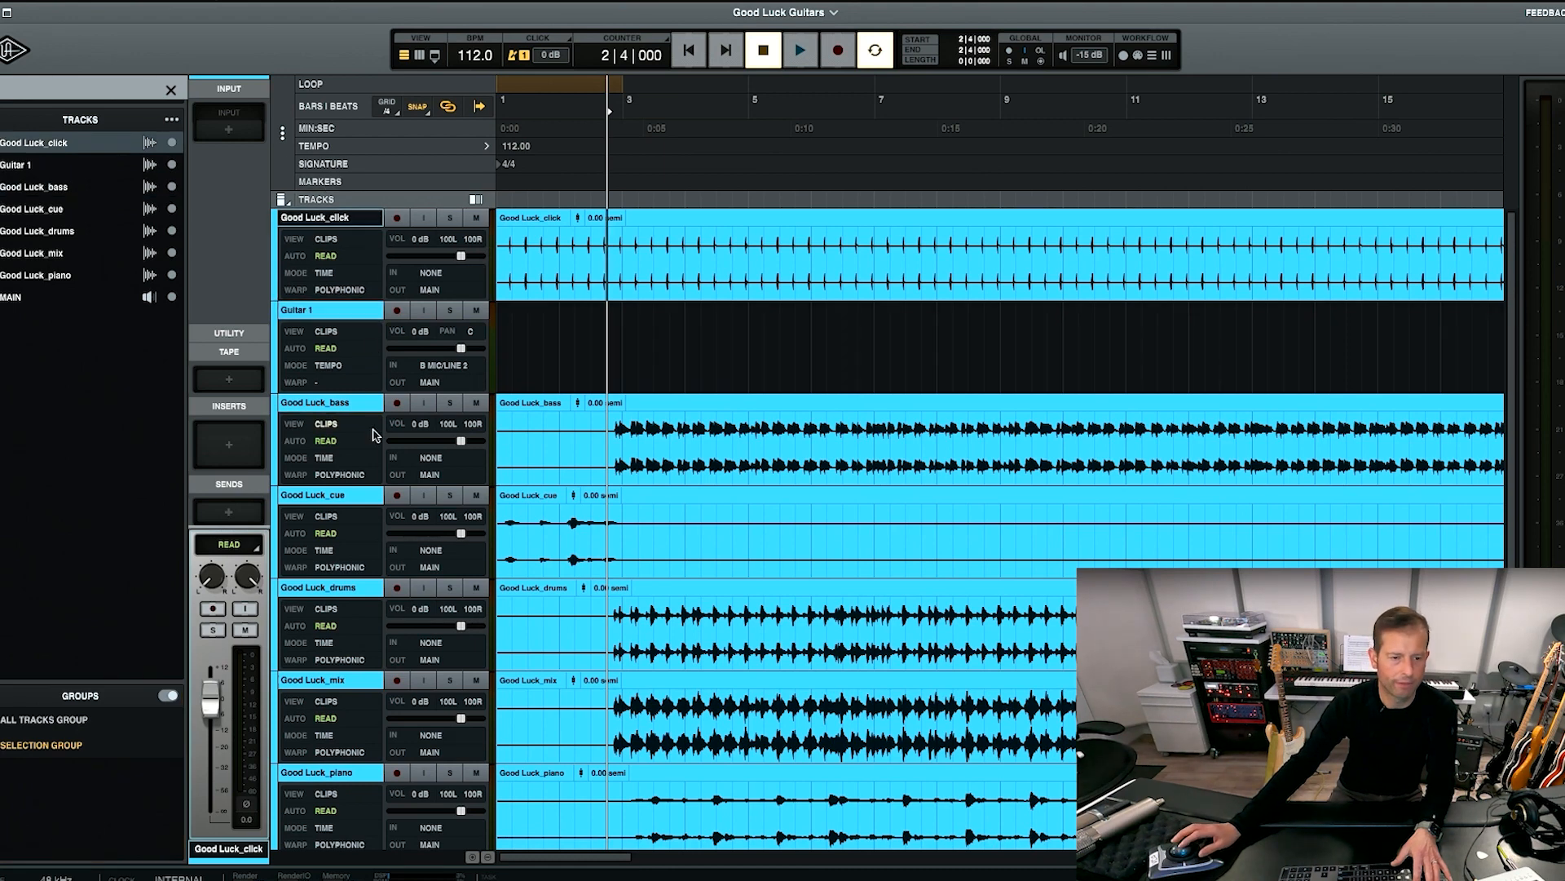
drag(371, 499, 367, 314)
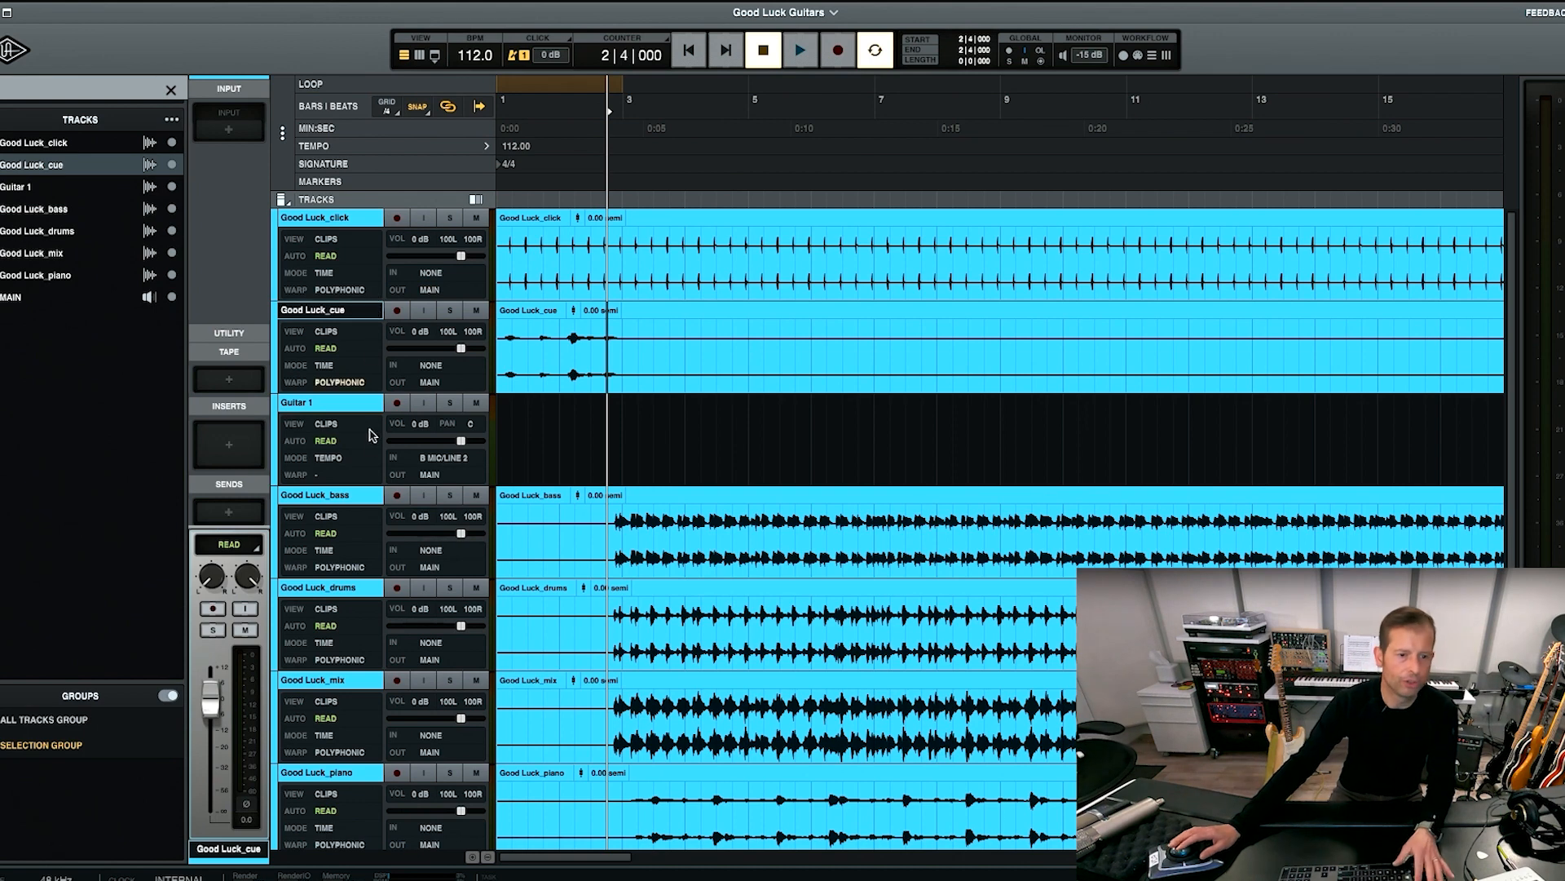
drag(336, 586, 359, 403)
drag(346, 593, 351, 497)
drag(351, 774, 346, 672)
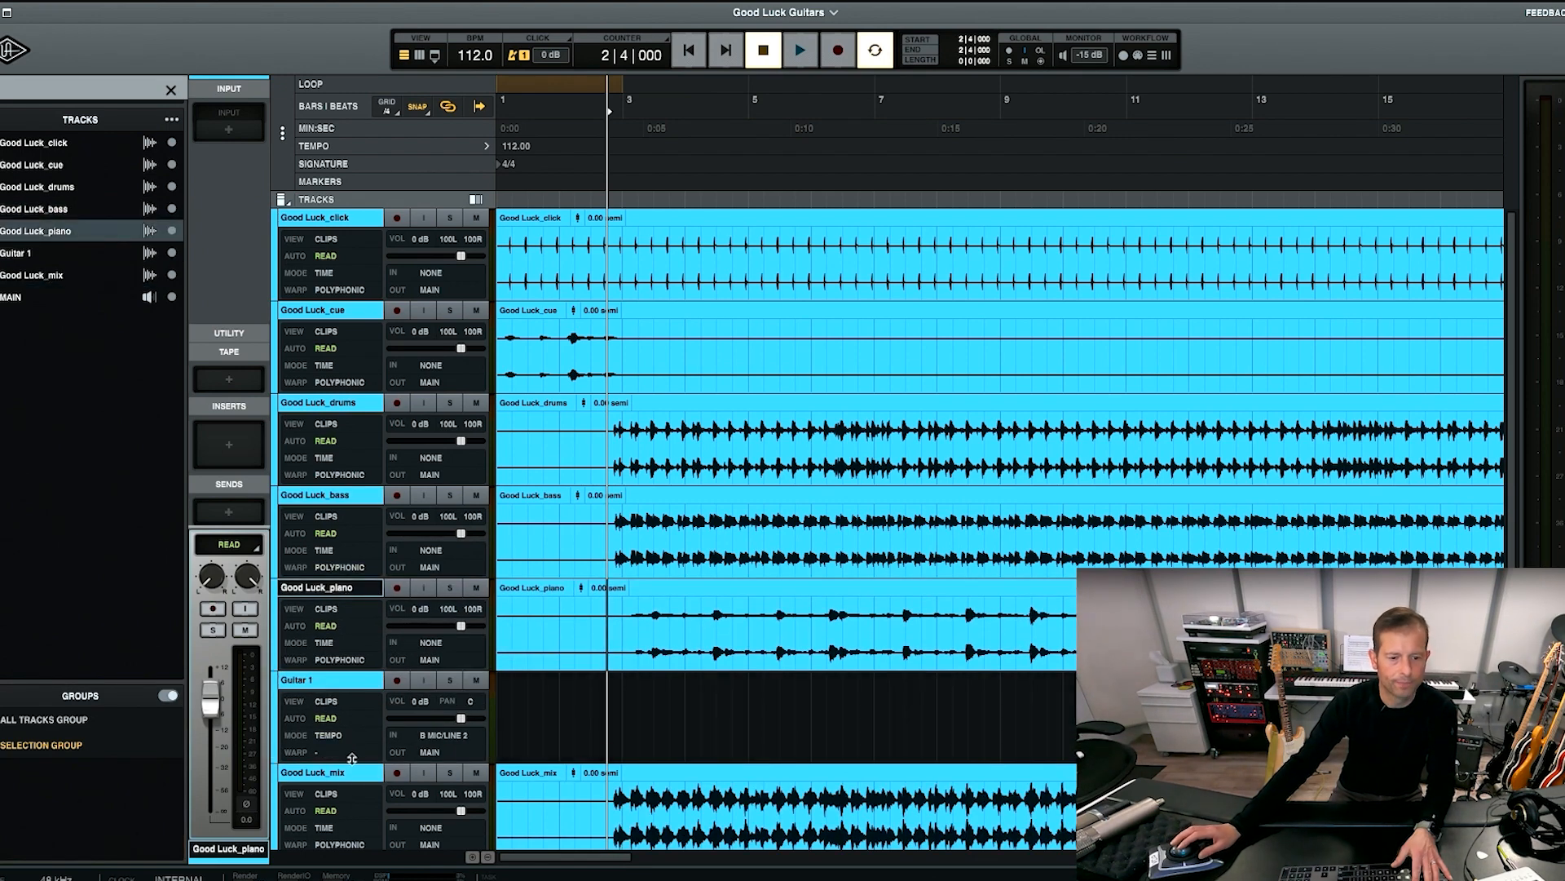
Play the Good Luck_mix track soloed from bar 2 beat 4, and mute it once playback has stopped.
click(353, 772)
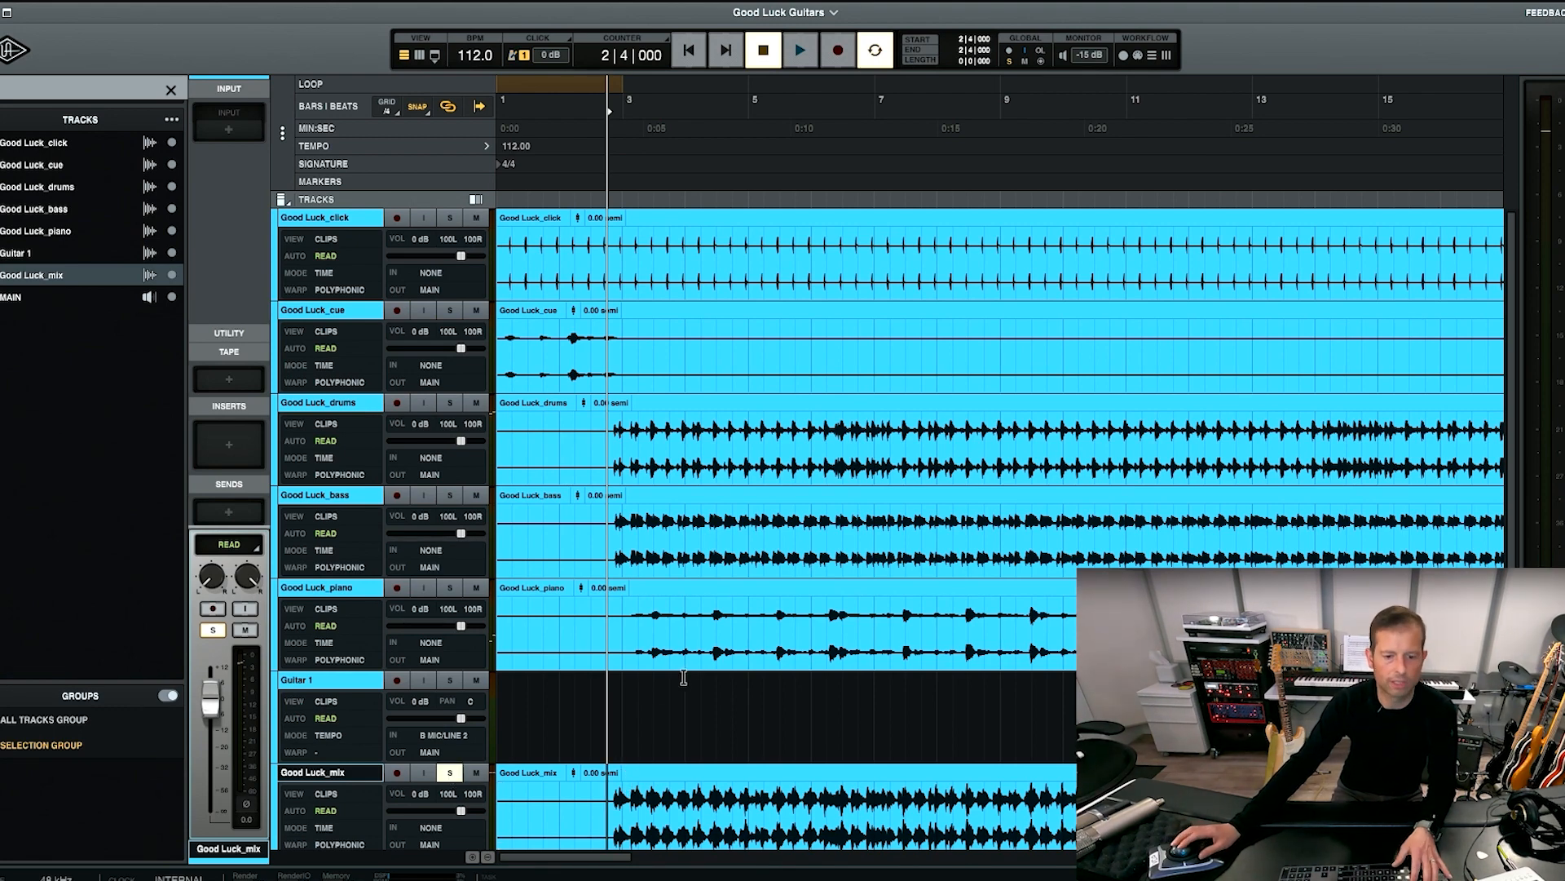
key(space)
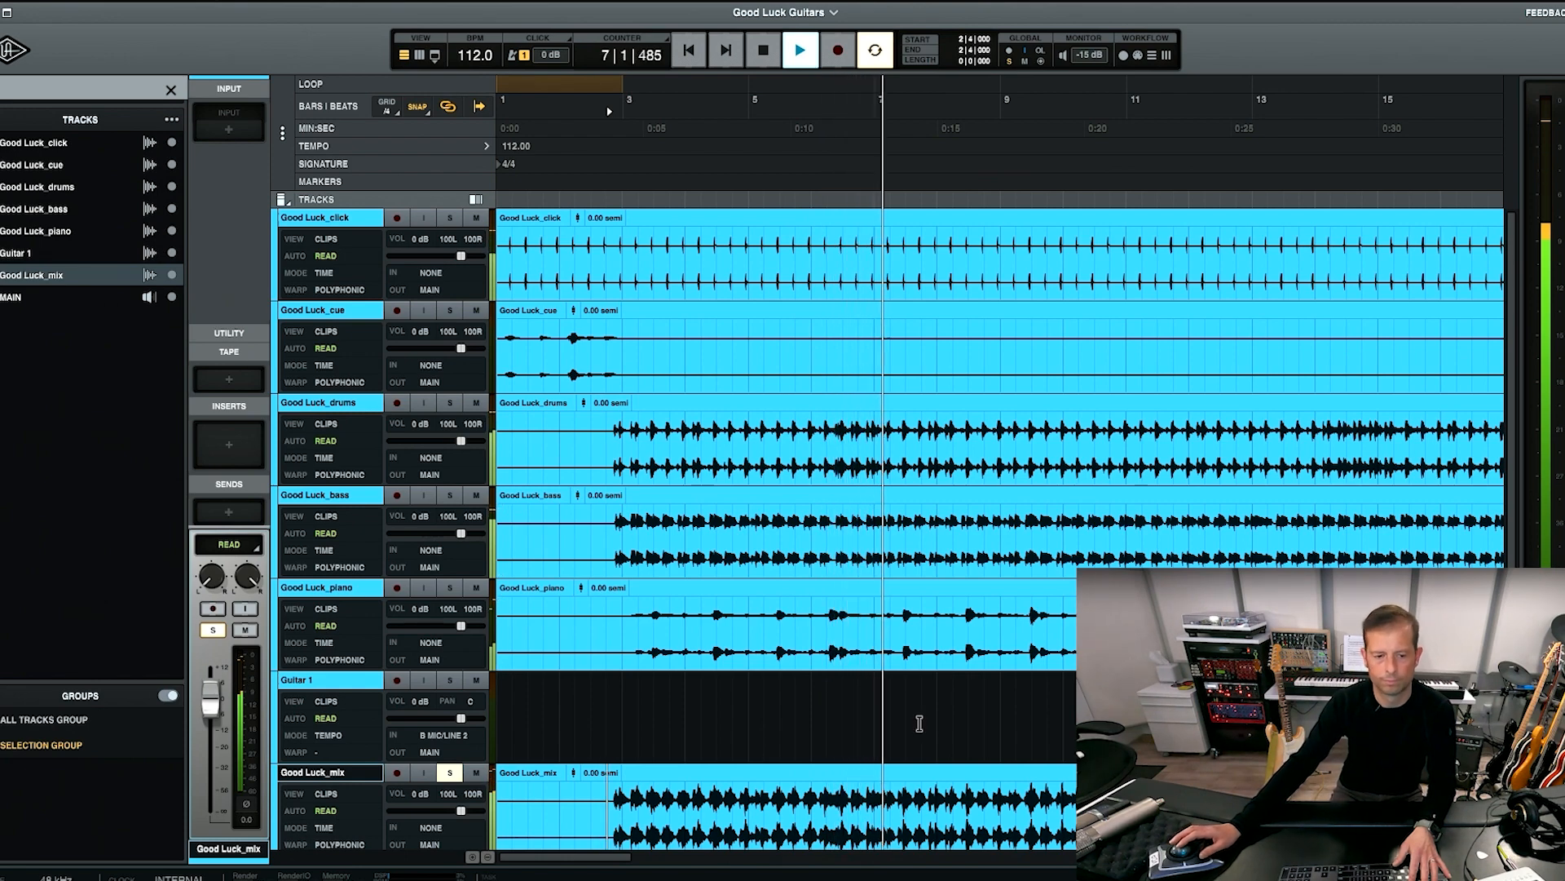
key(space)
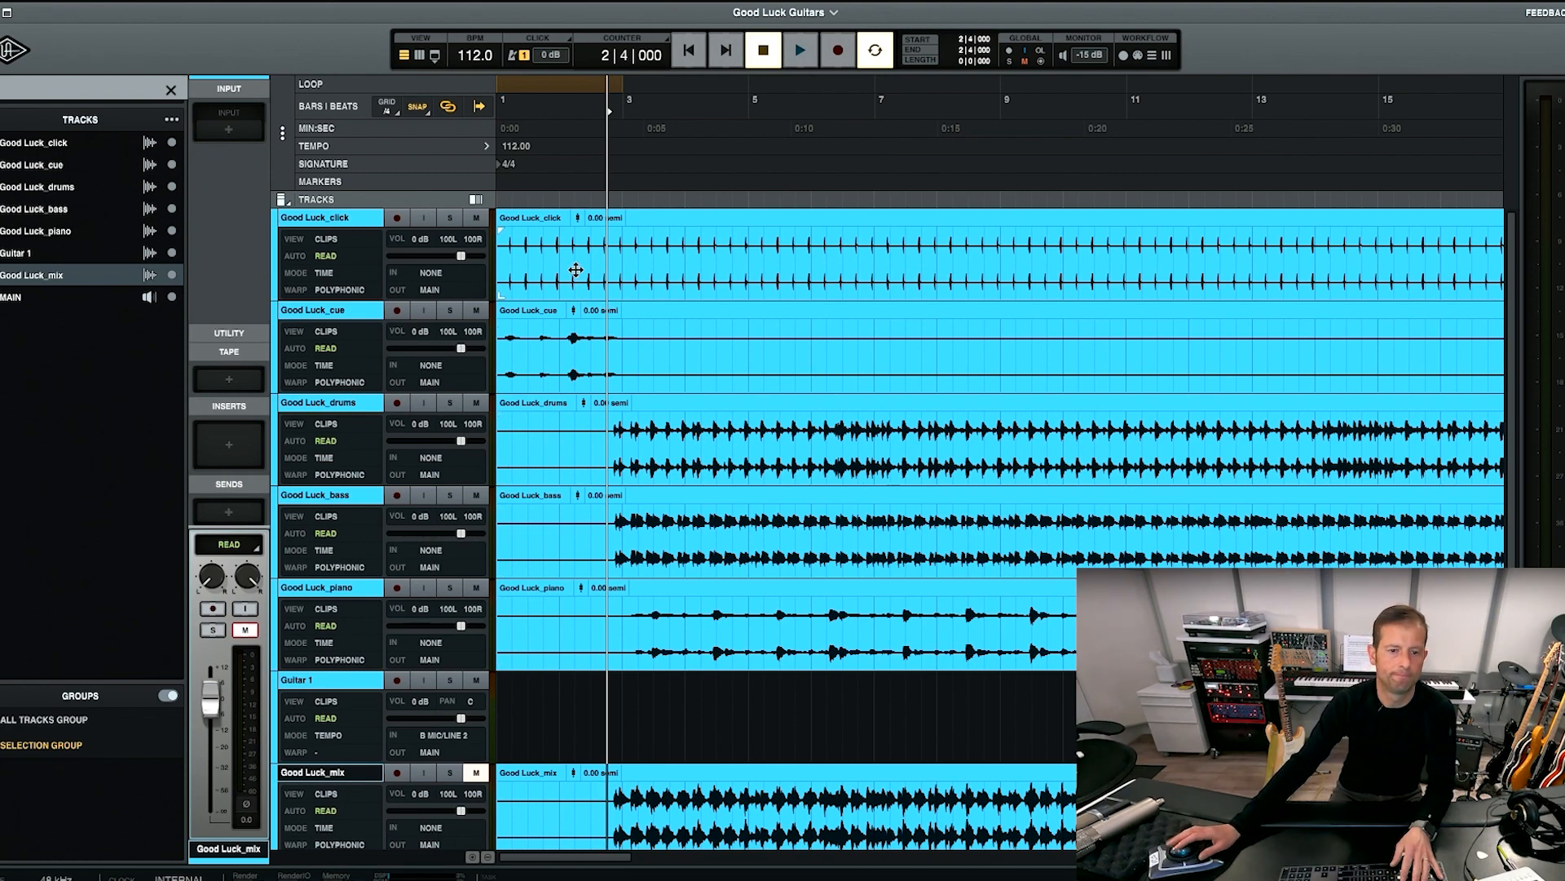
Play the separate stems together from the start of the session.
click(687, 52)
key(space)
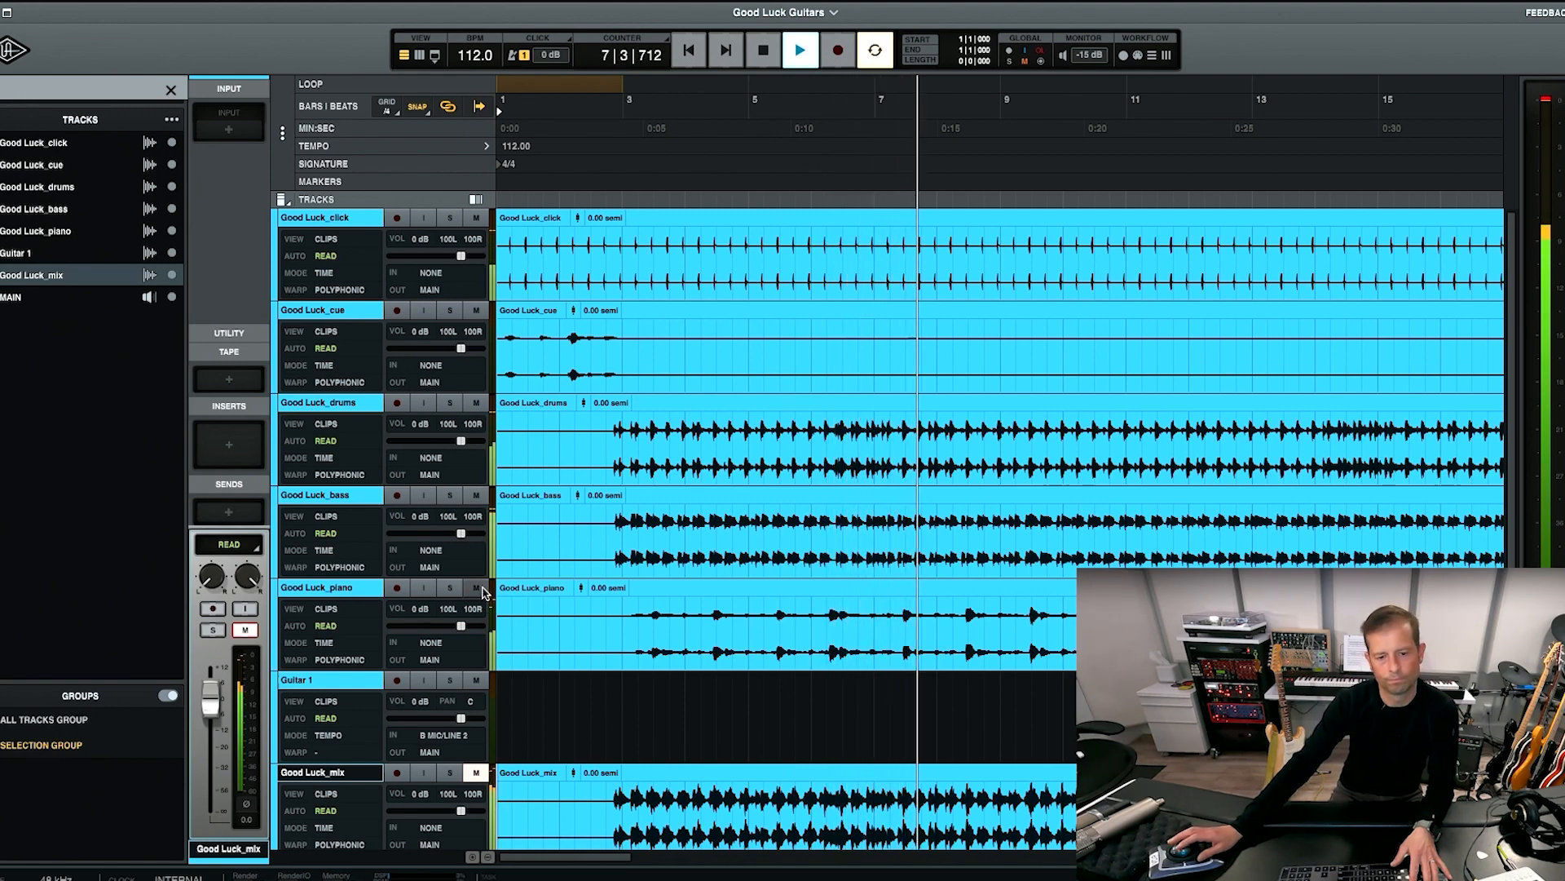
key(space)
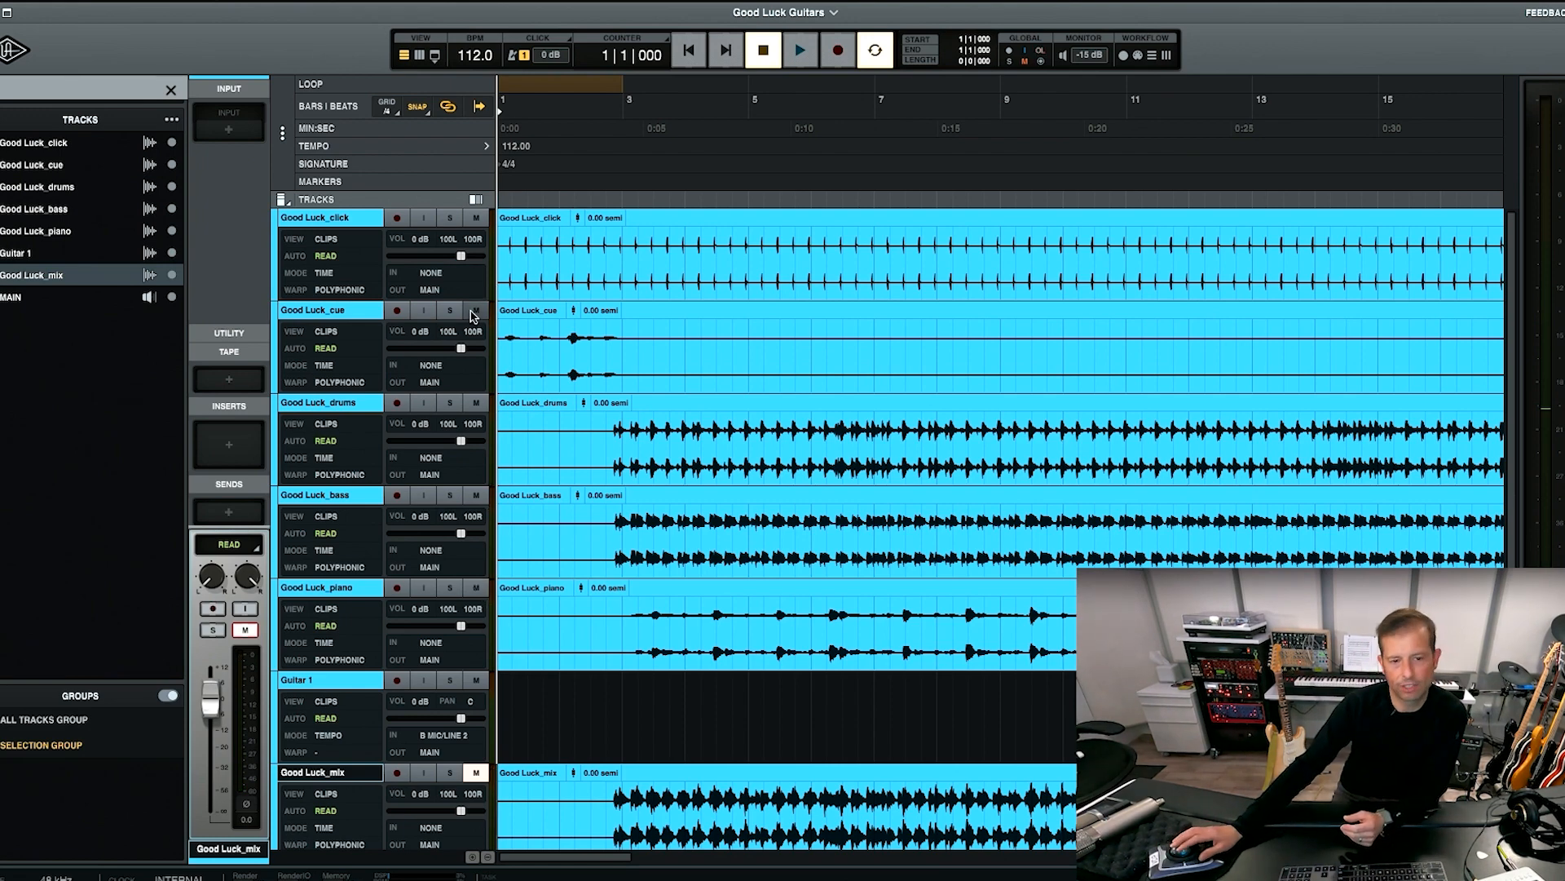
Balance the stem levels in the mixer, lowering the cue, drums, bass and piano tracks, and return to the timeline view.
click(353, 406)
click(352, 313)
click(352, 221)
click(350, 313)
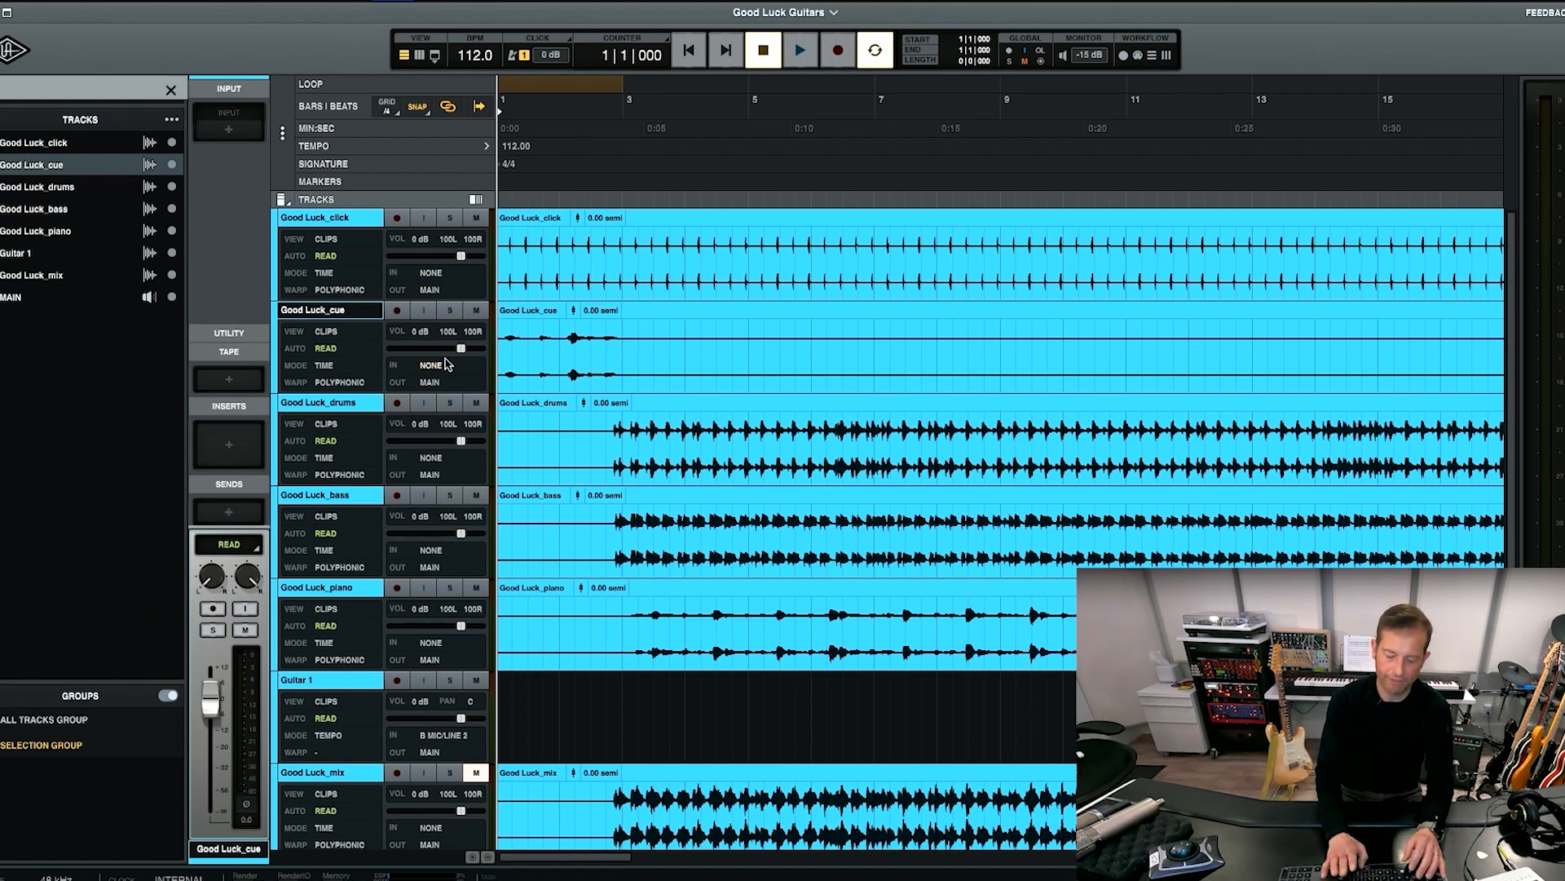
key(super+=)
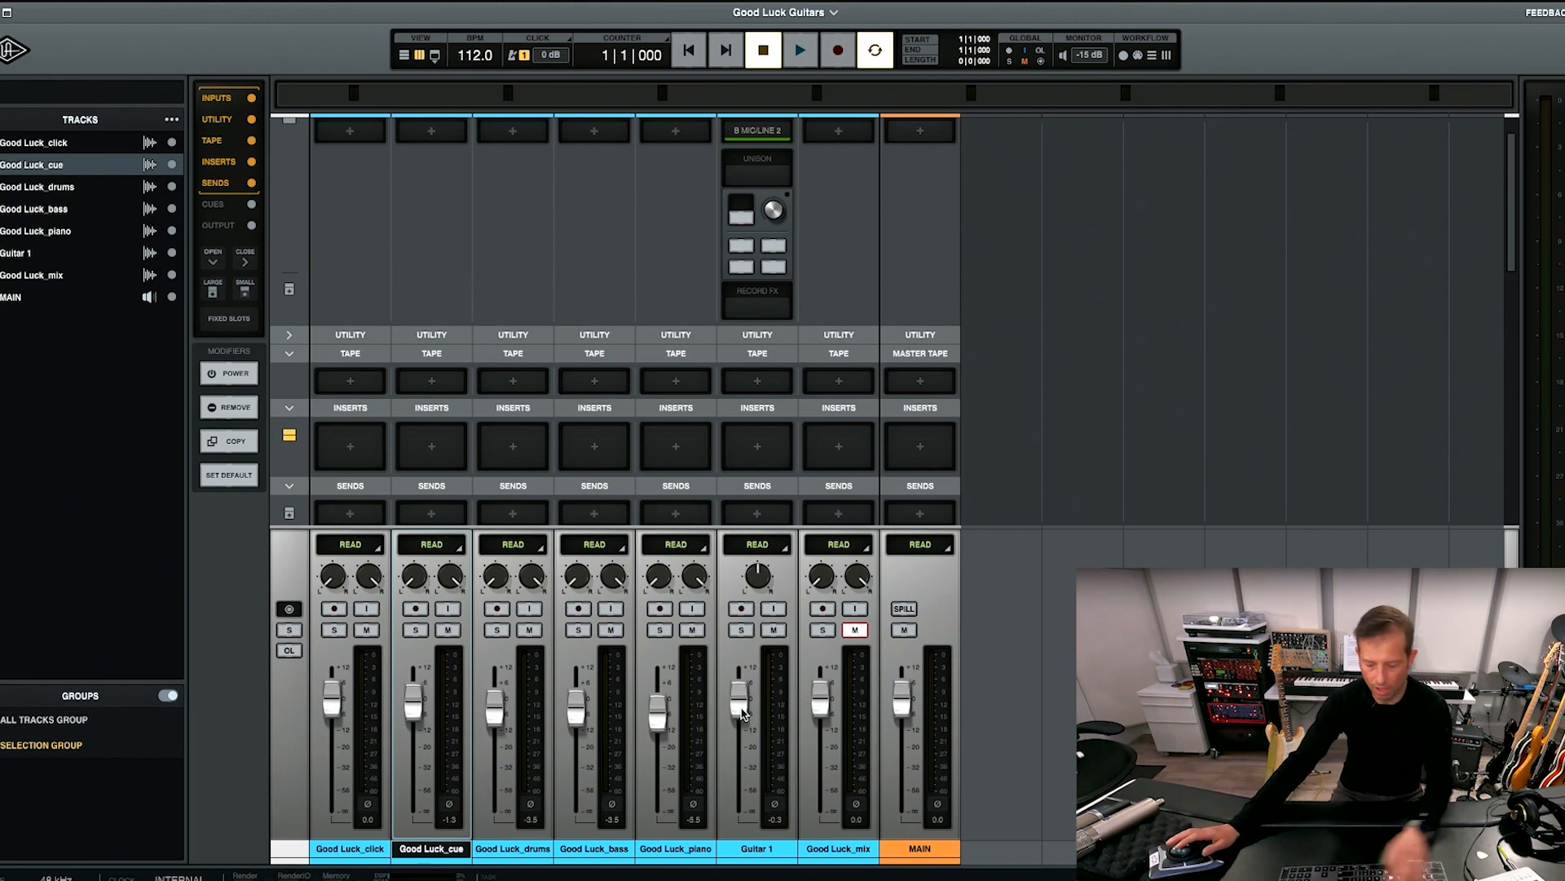
key(super+=)
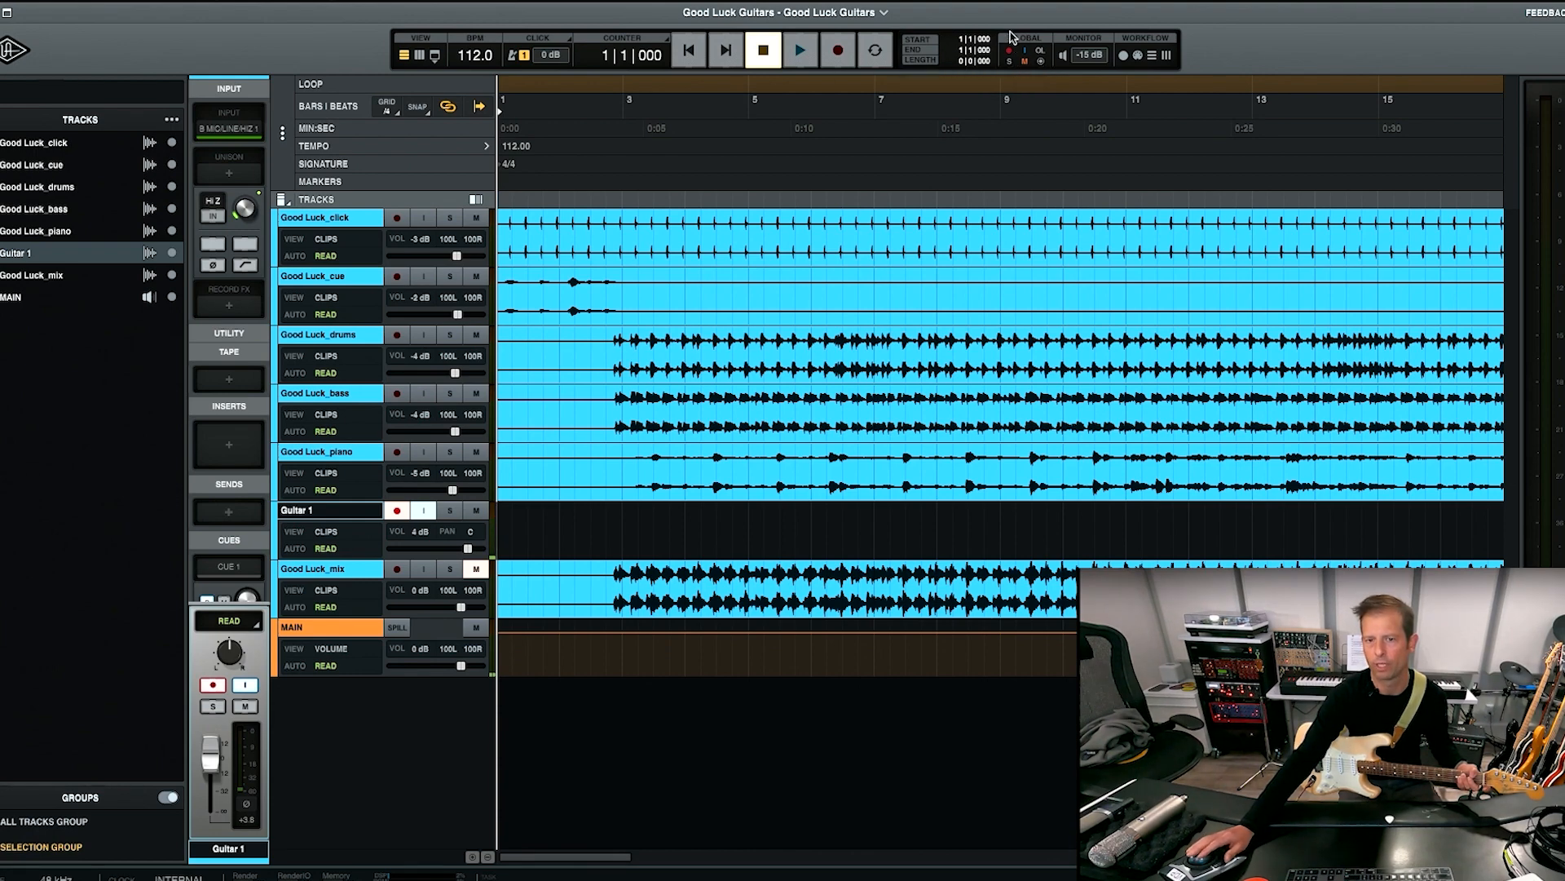
With accelerated realtime monitoring on, record a guitar take on Guitar 1 from the start to about bar 15, and disarm the track.
click(1040, 63)
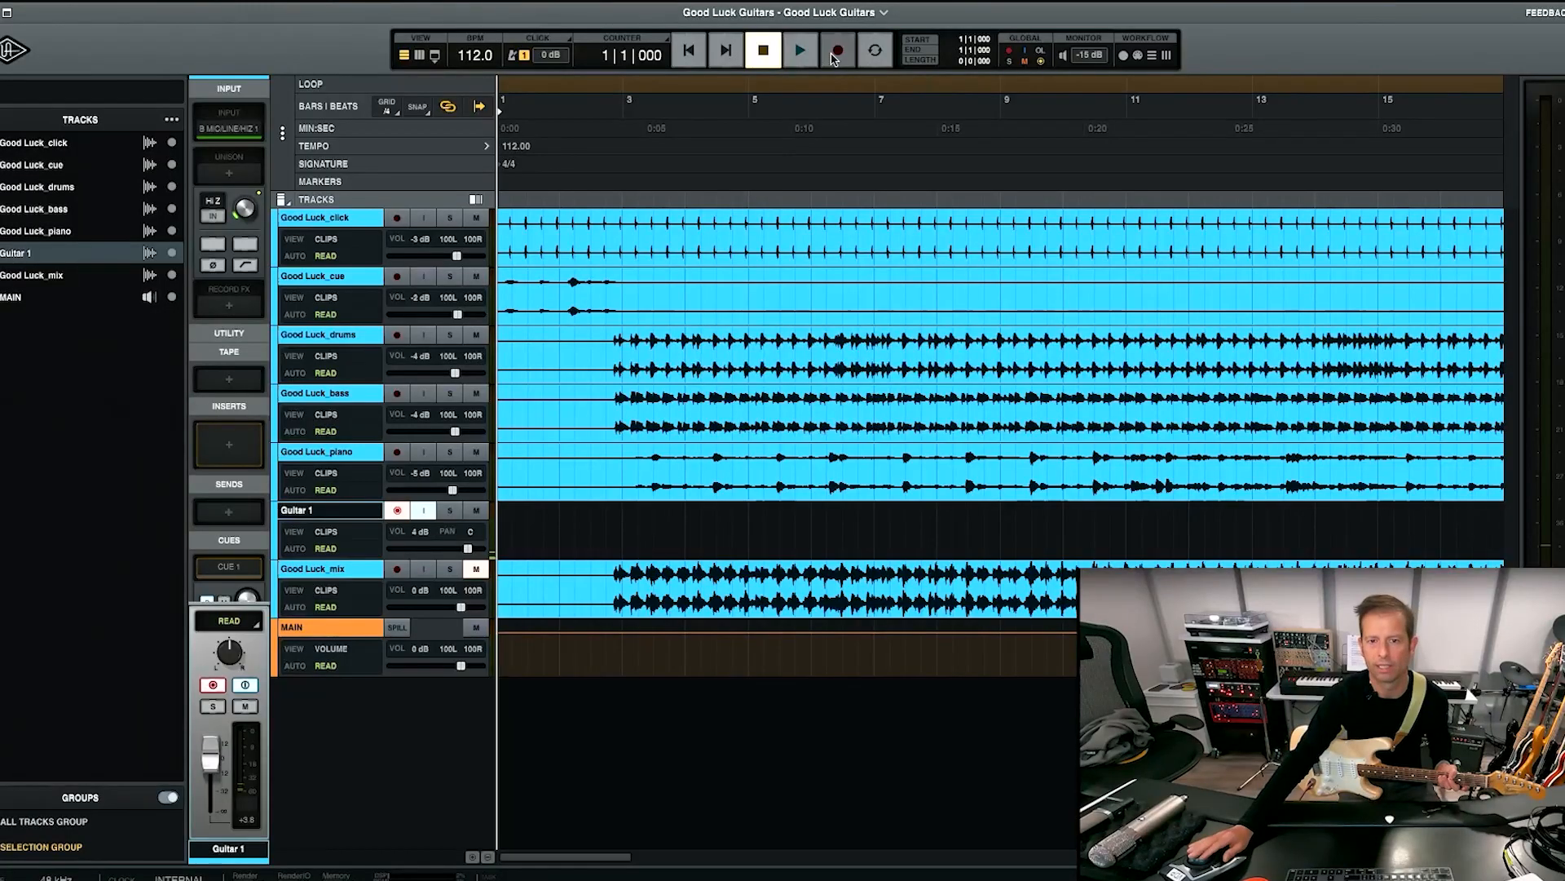
click(835, 54)
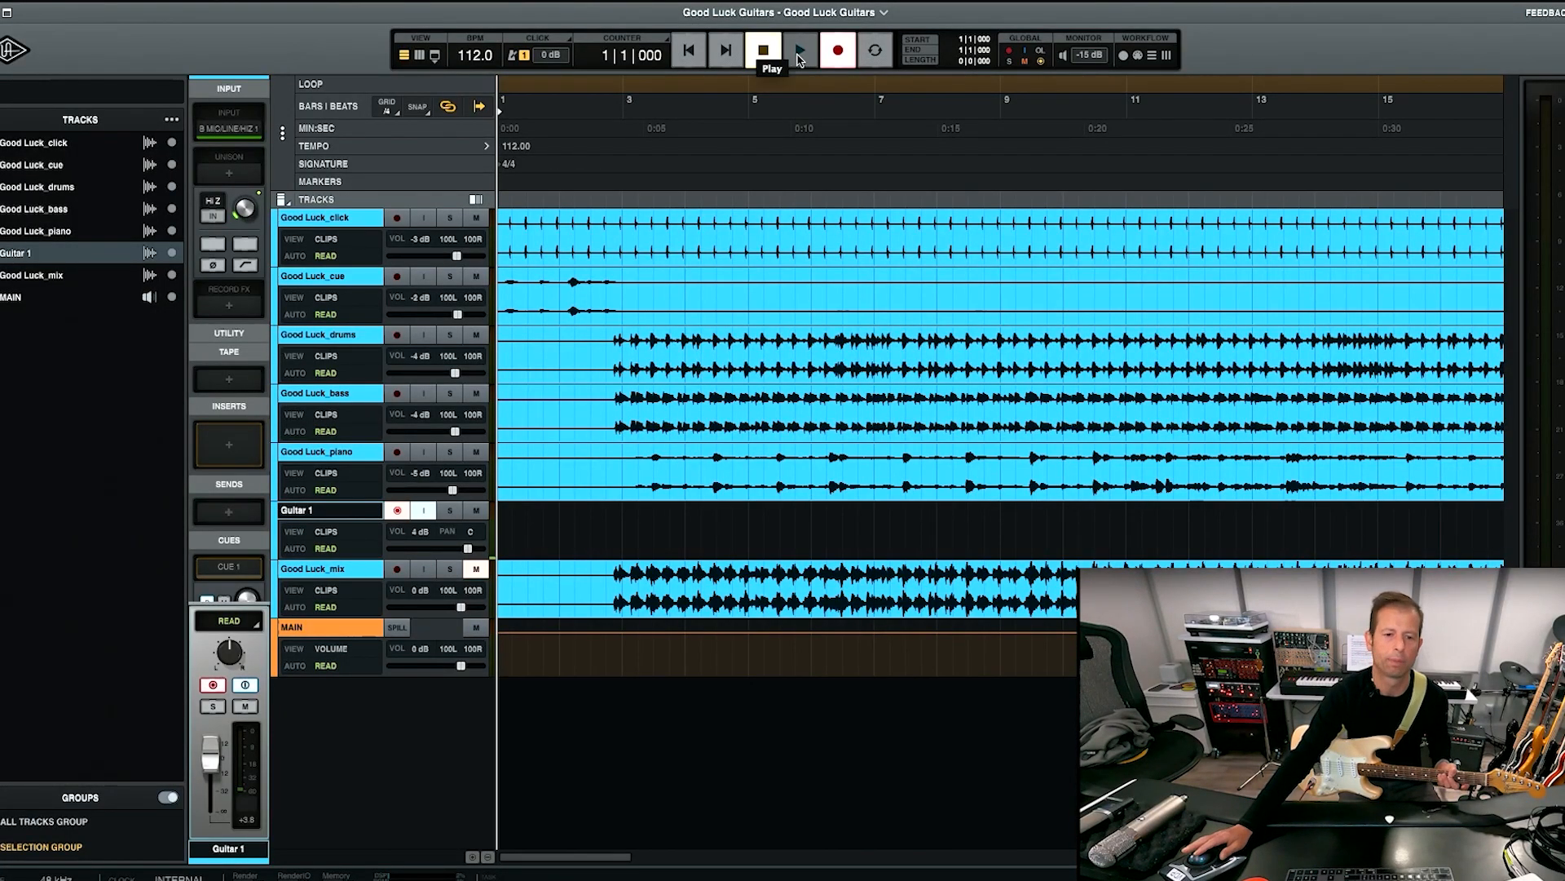
click(799, 54)
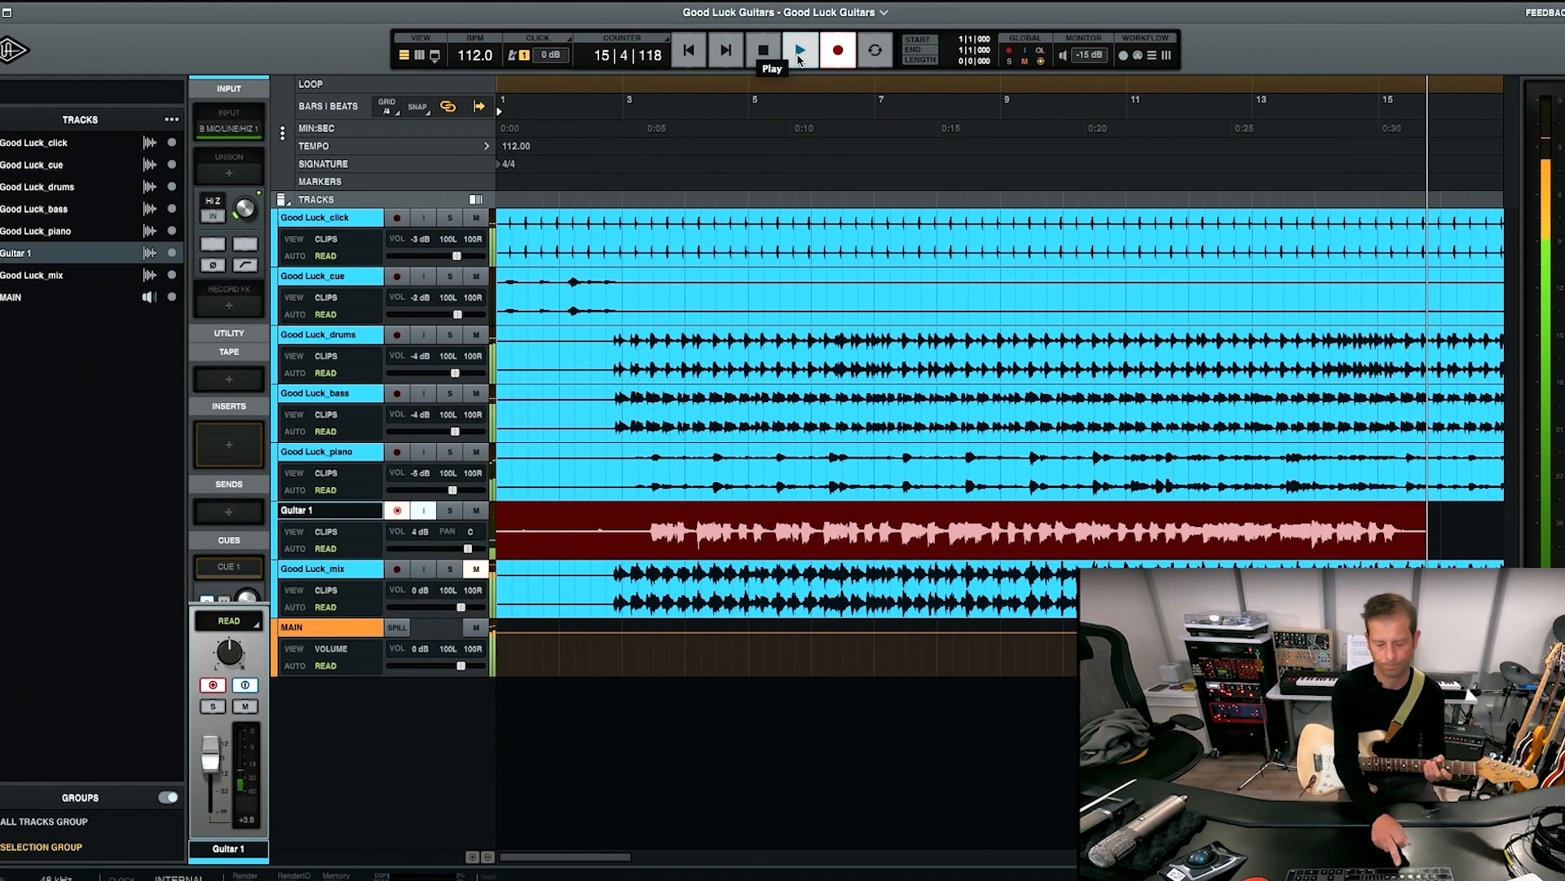
key(space)
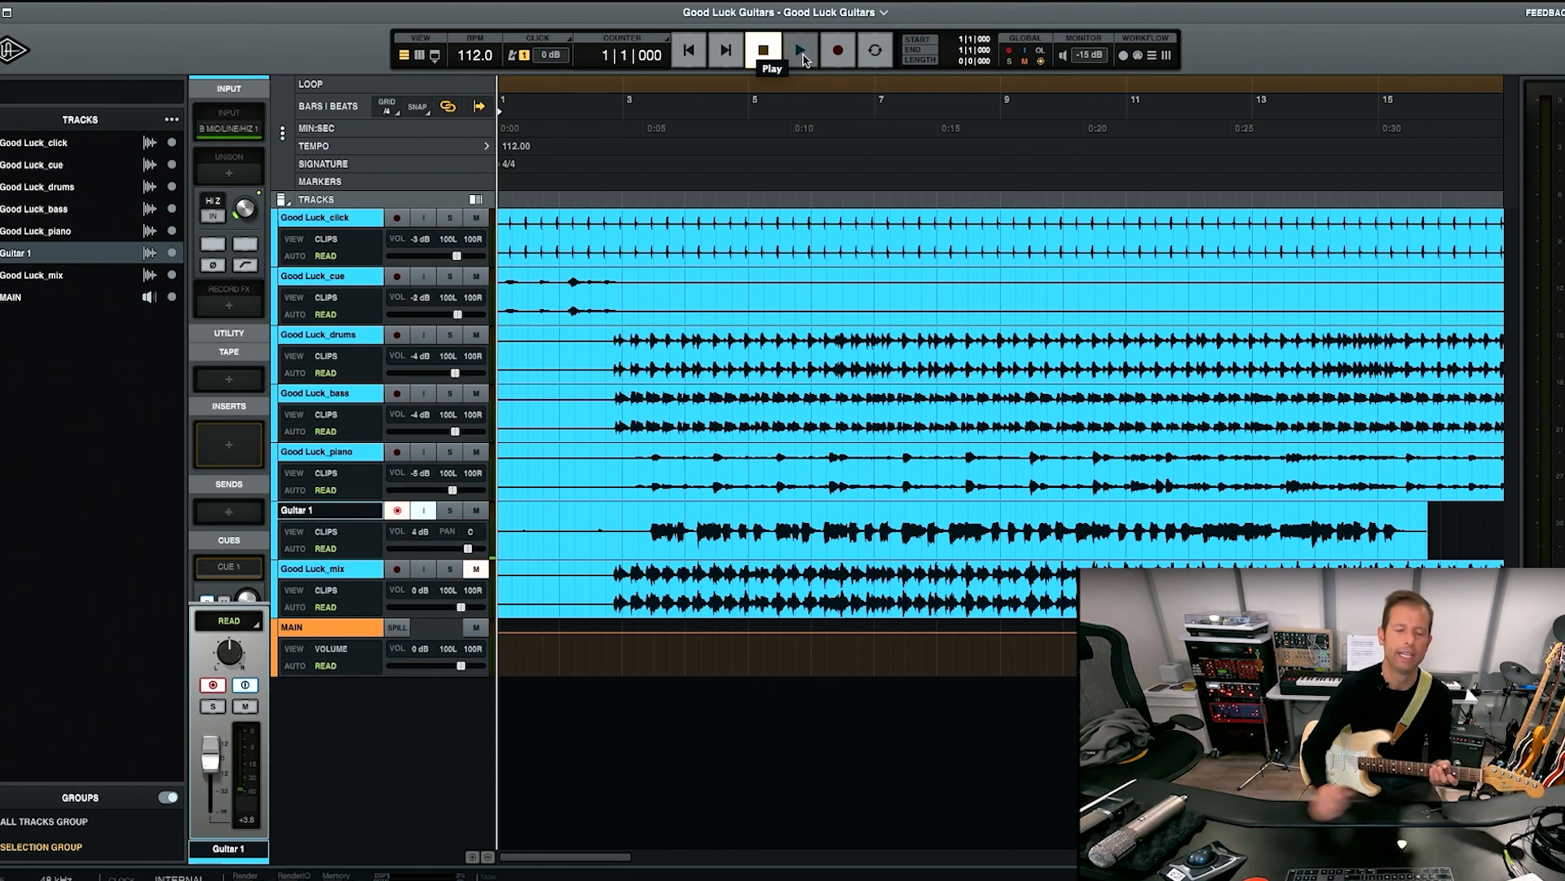
click(419, 514)
click(423, 513)
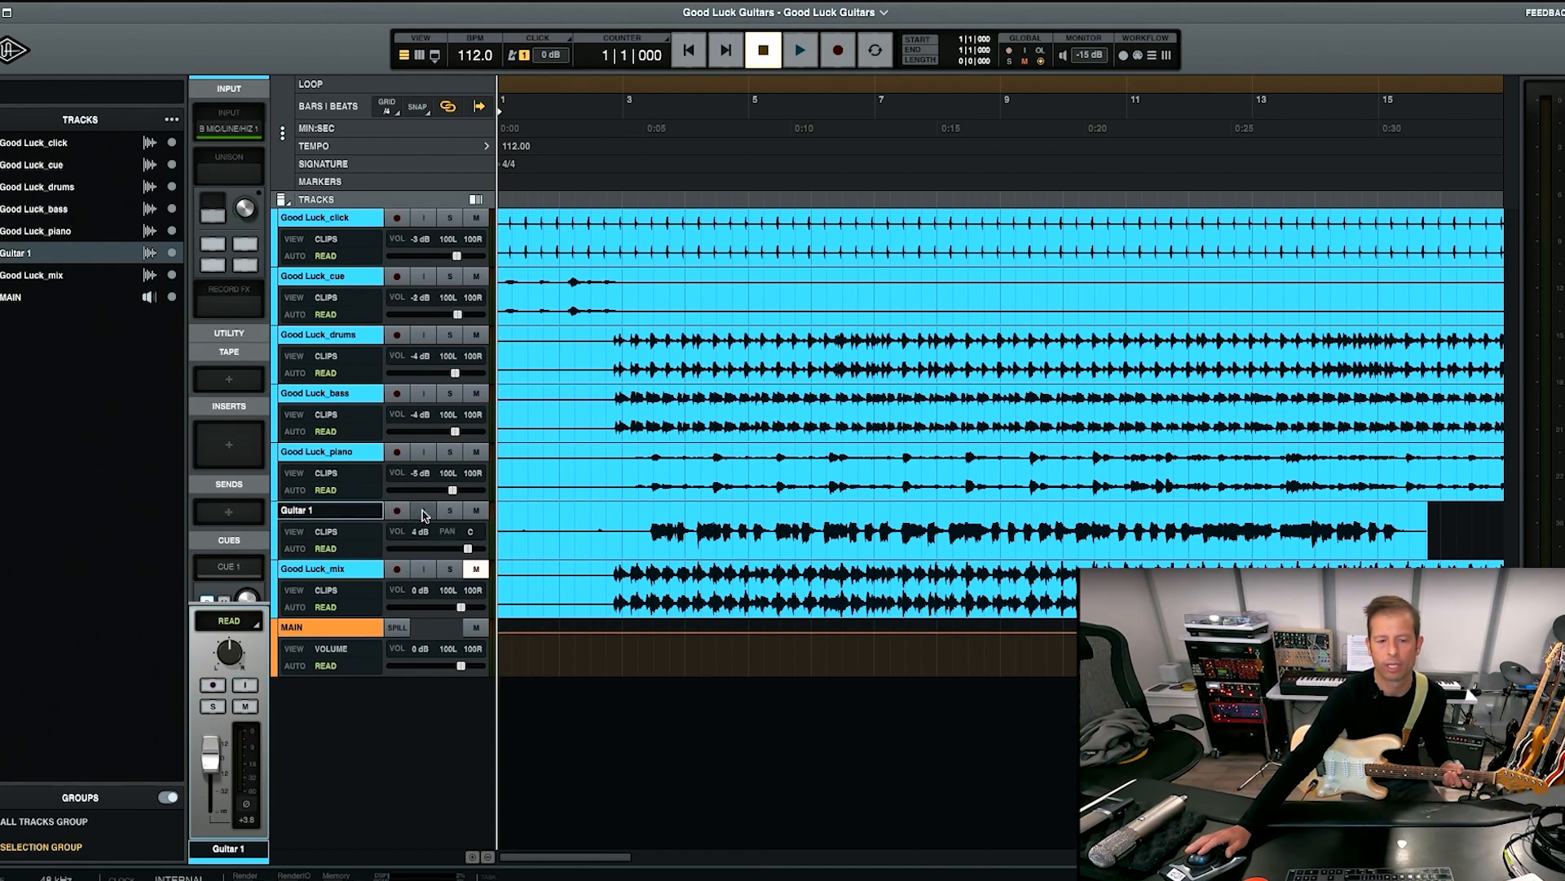
Play the guitar take with the stems from about bar 2 and mute the Good Luck_click track.
click(577, 520)
key(space)
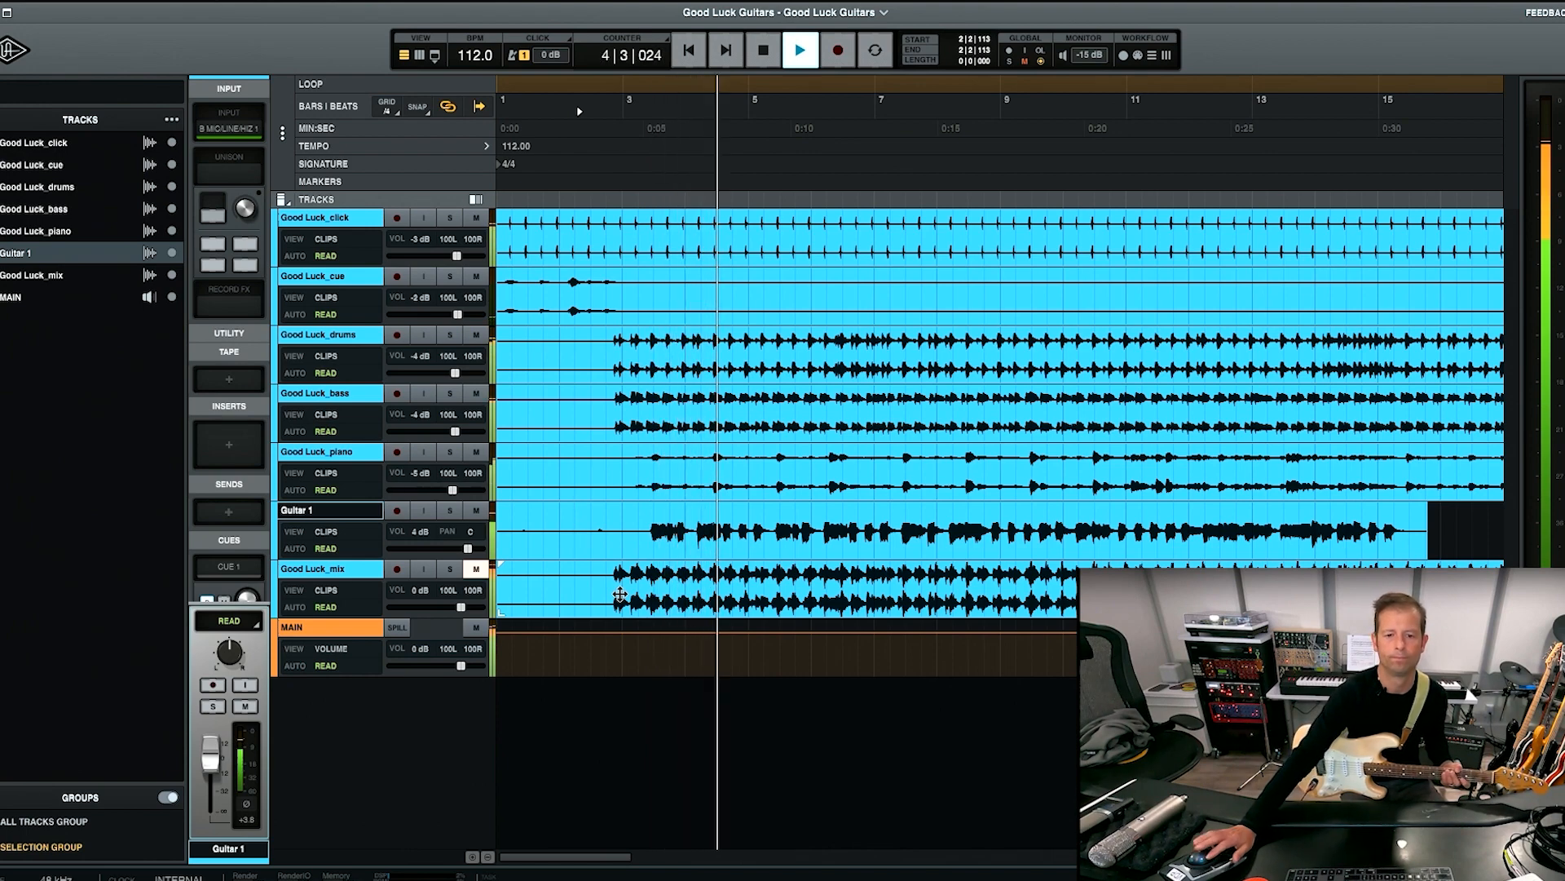
click(477, 219)
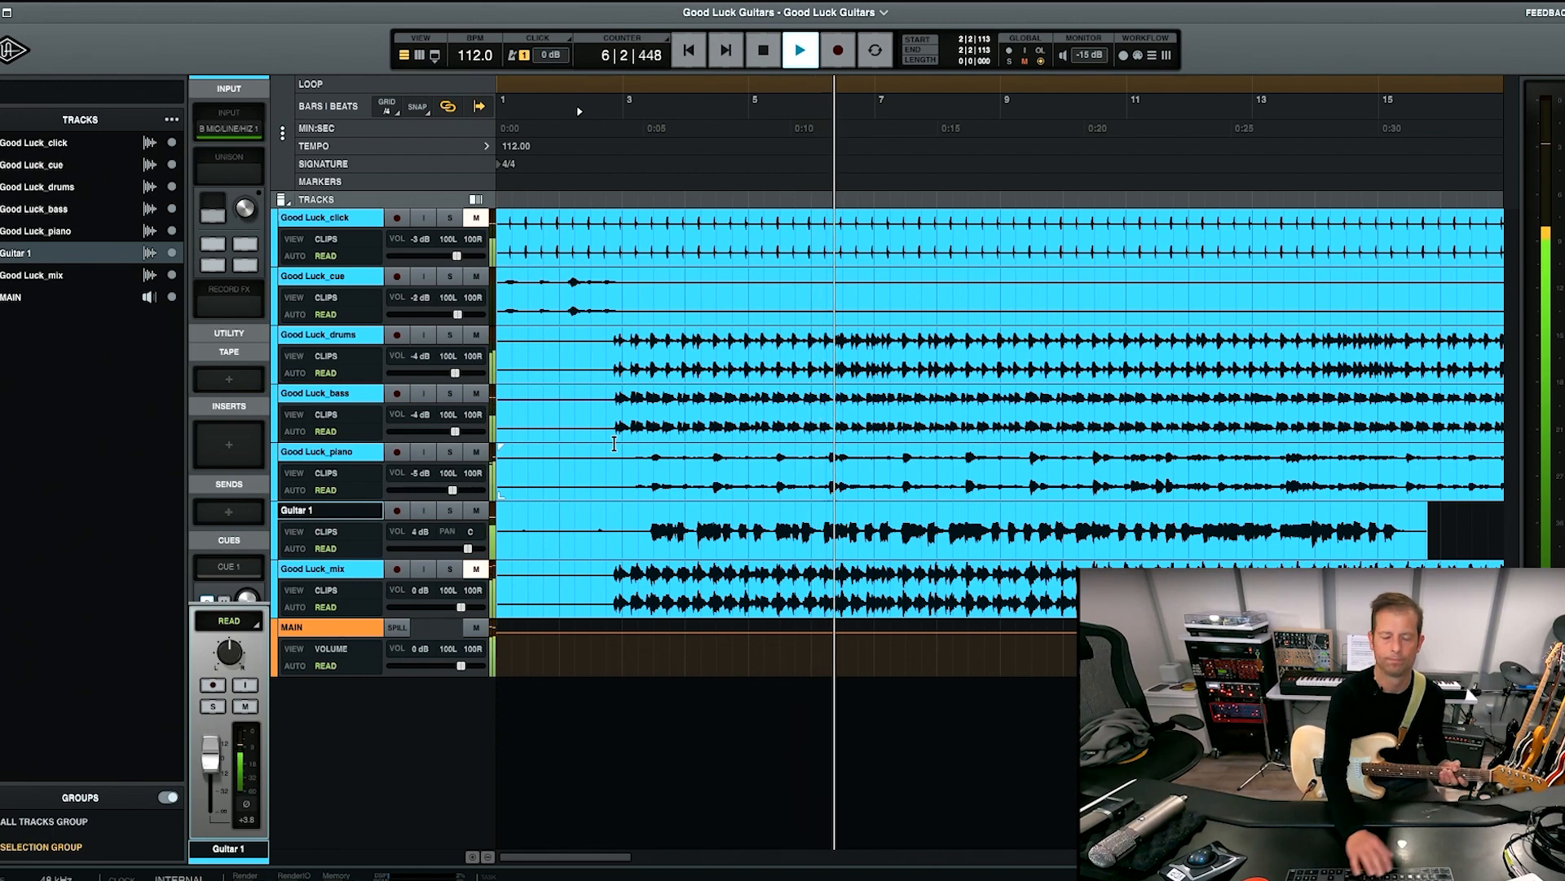
Solo the Guitar 1 track and play its recording alone from about bar 1 beat 4.
click(450, 511)
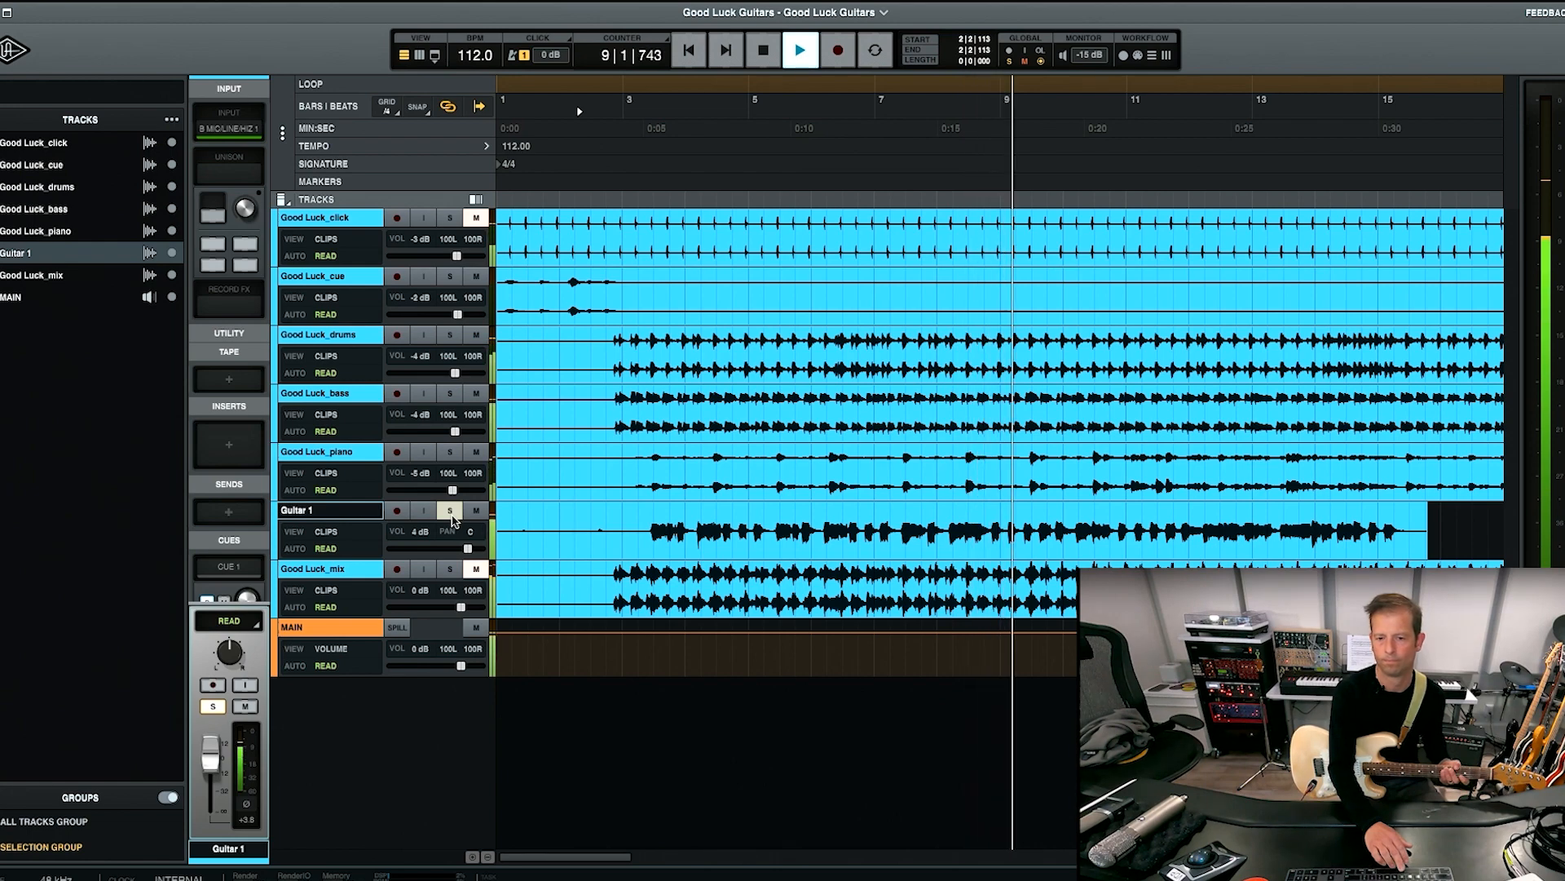
key(space)
click(554, 523)
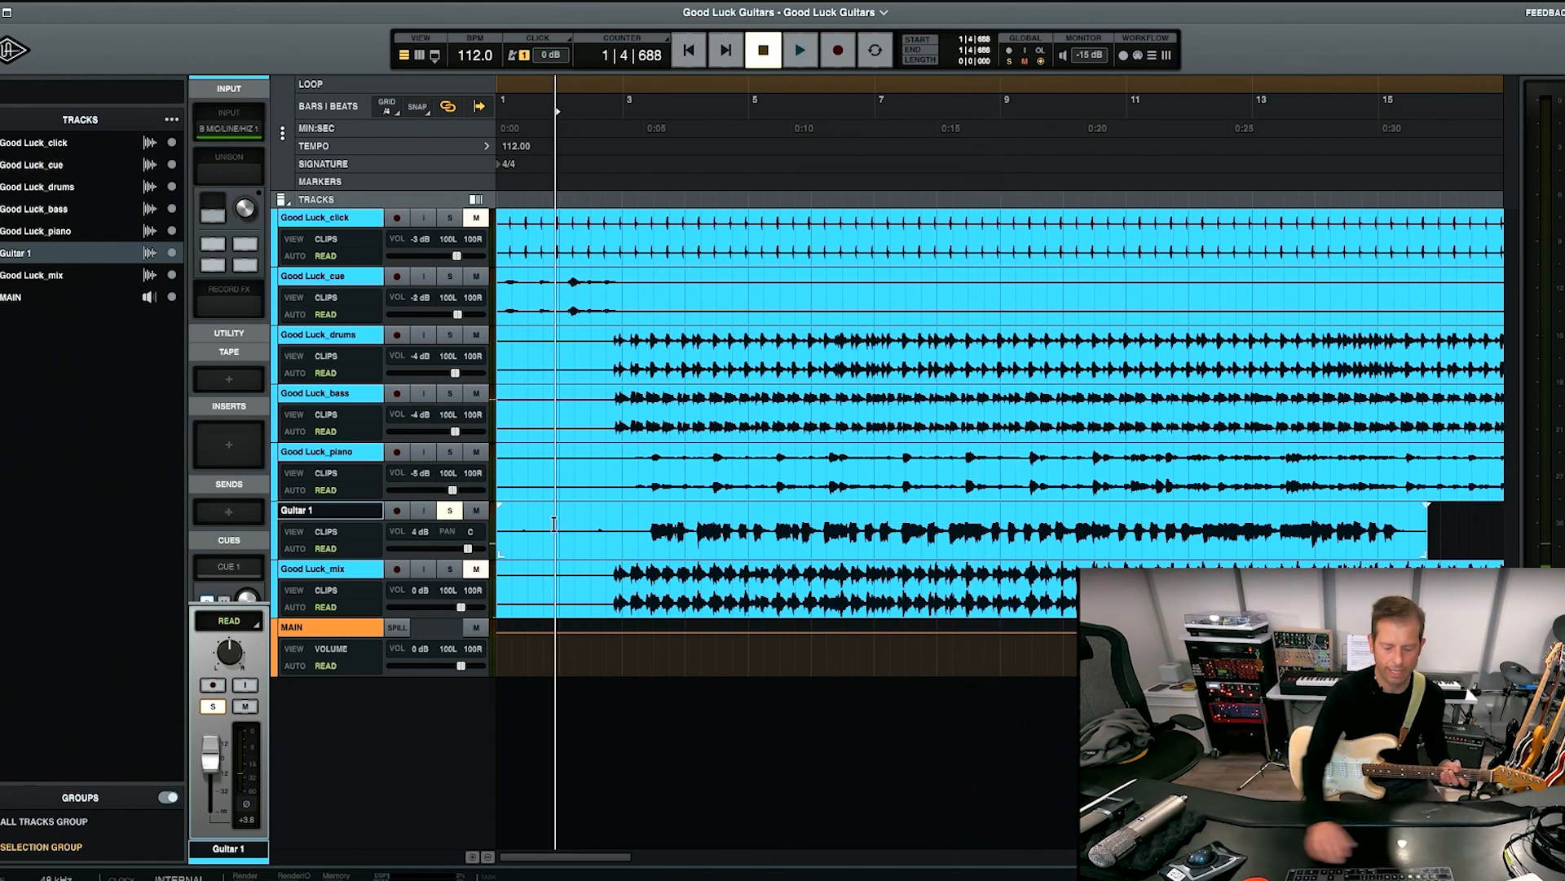
key(space)
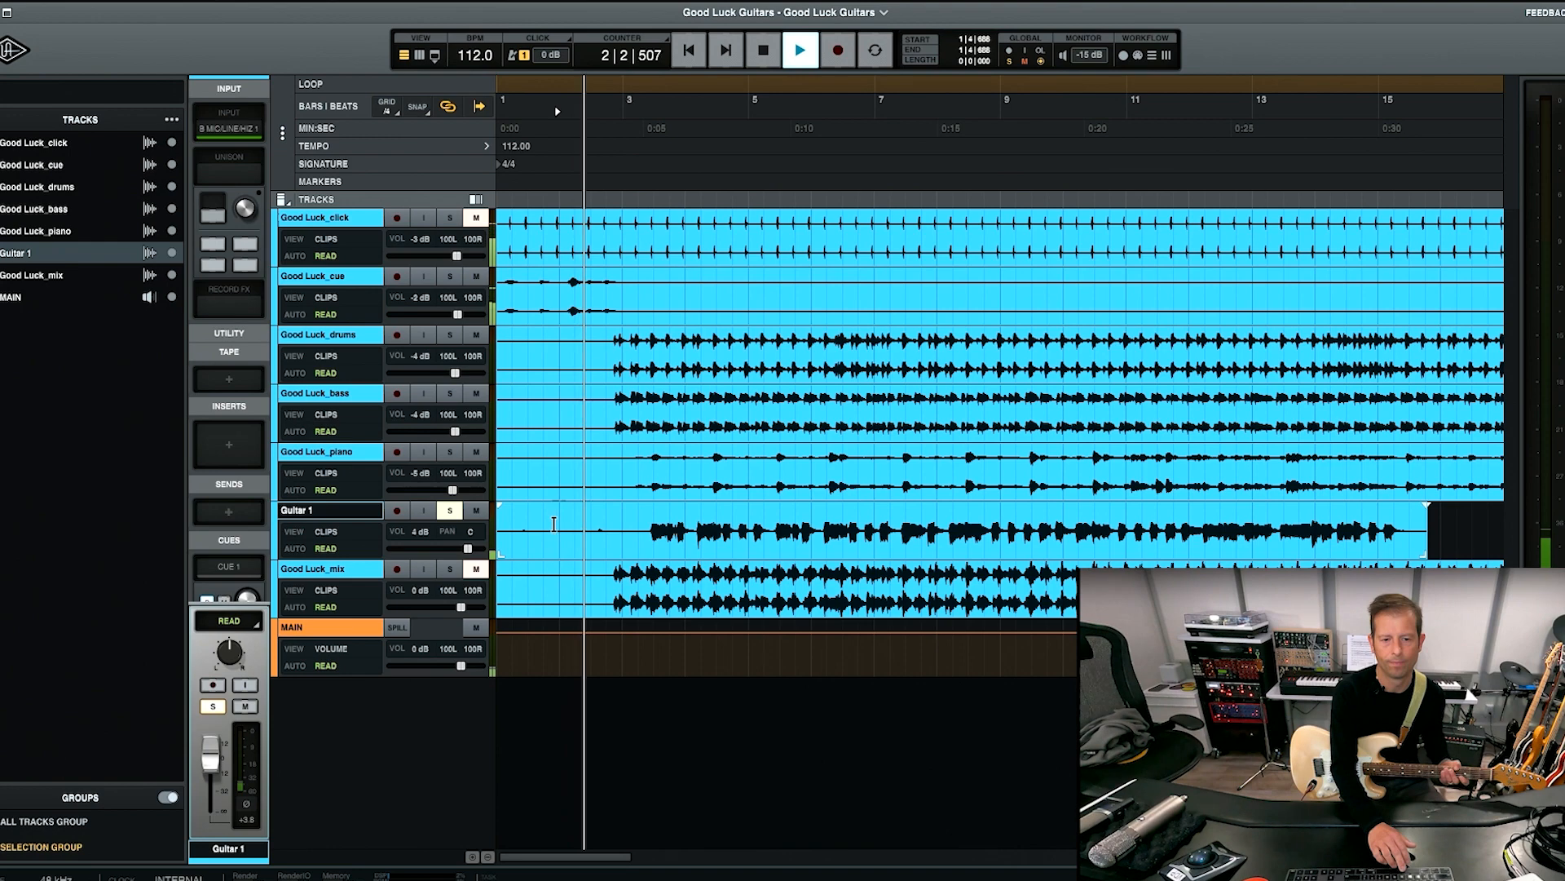
key(space)
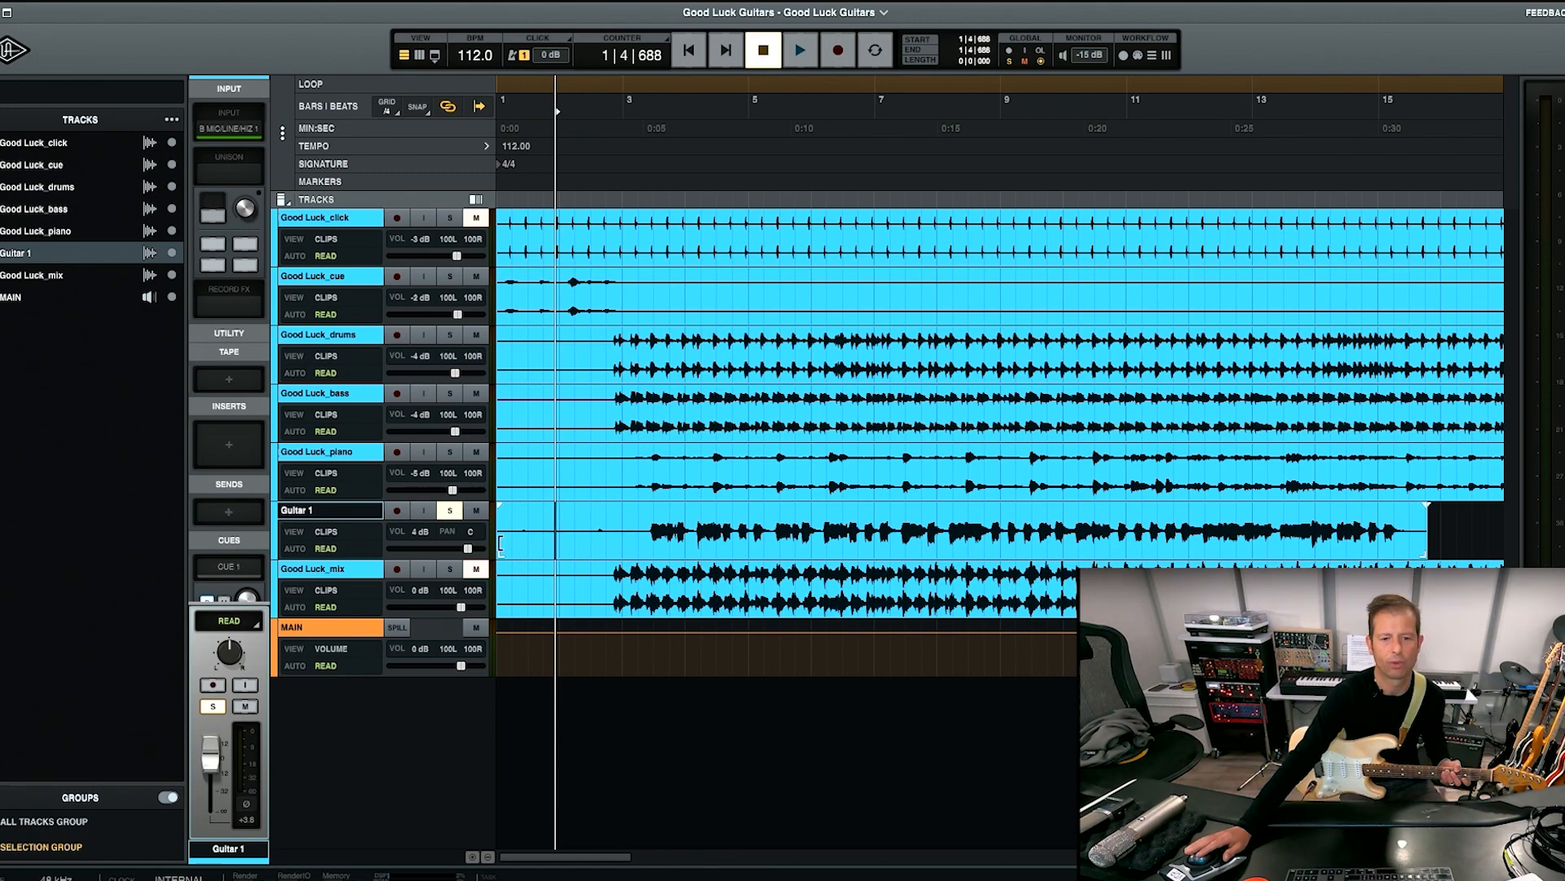
Trim the start of the Guitar 1 clip to about bar 3 beat 2, and play it unsoloed with the stems.
drag(499, 542, 649, 542)
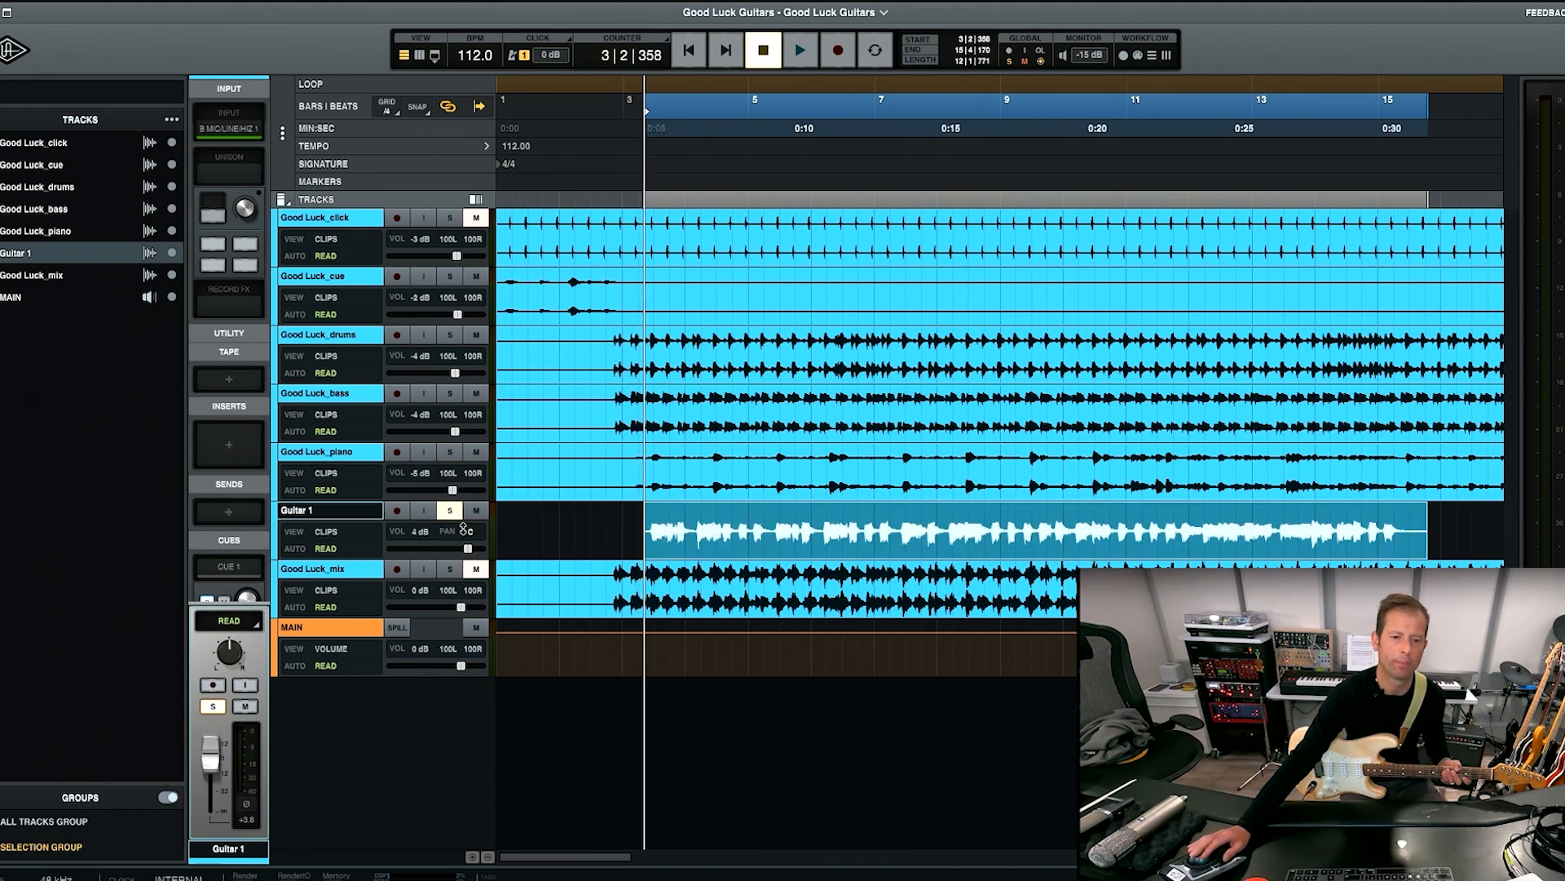
click(595, 516)
key(space)
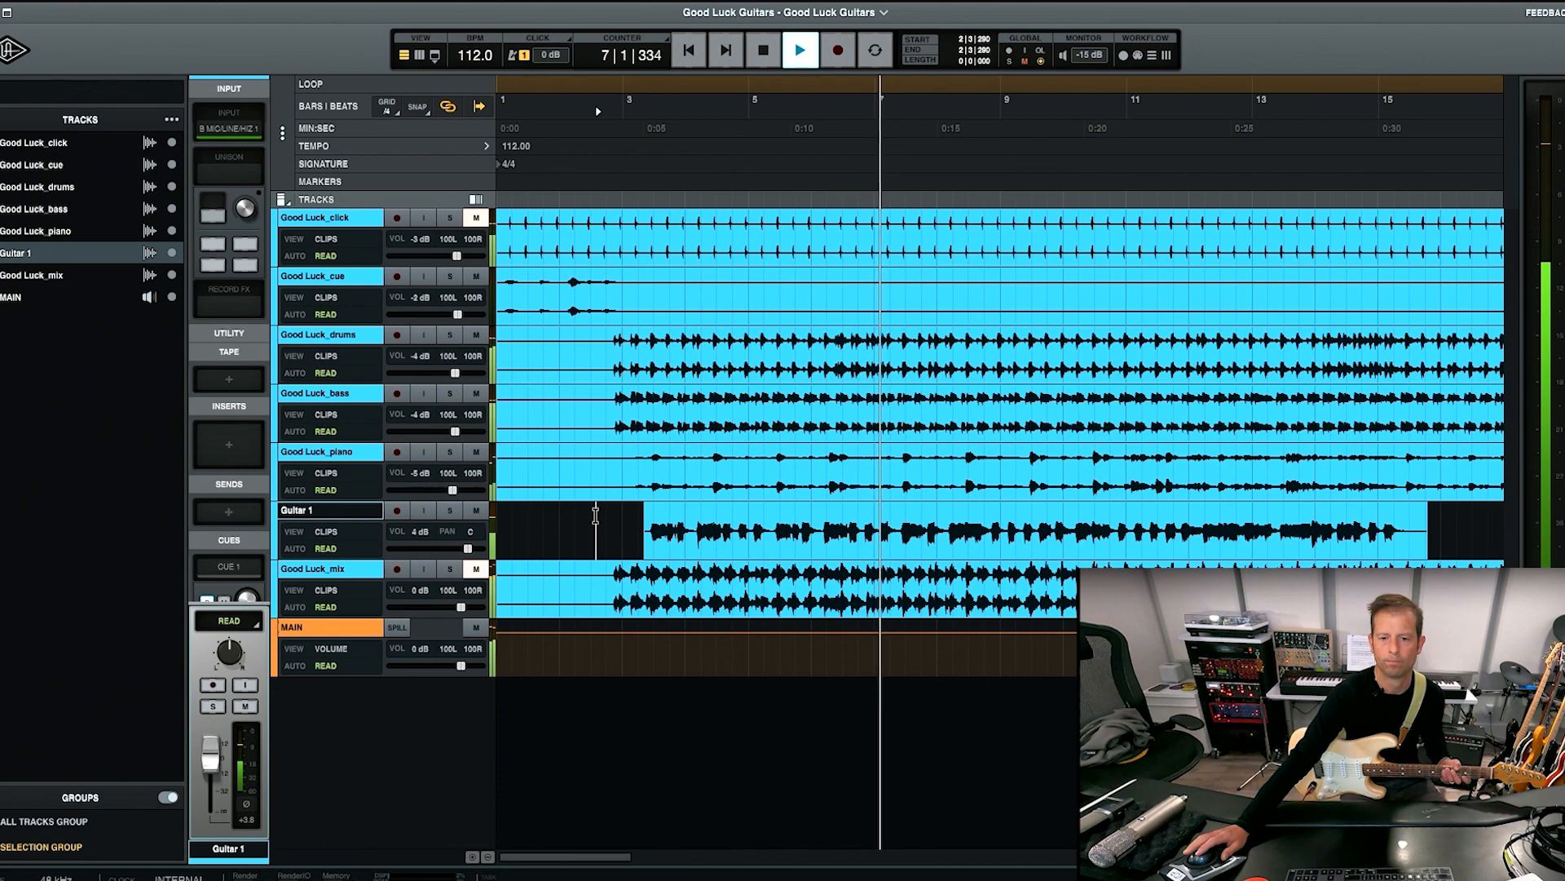
key(space)
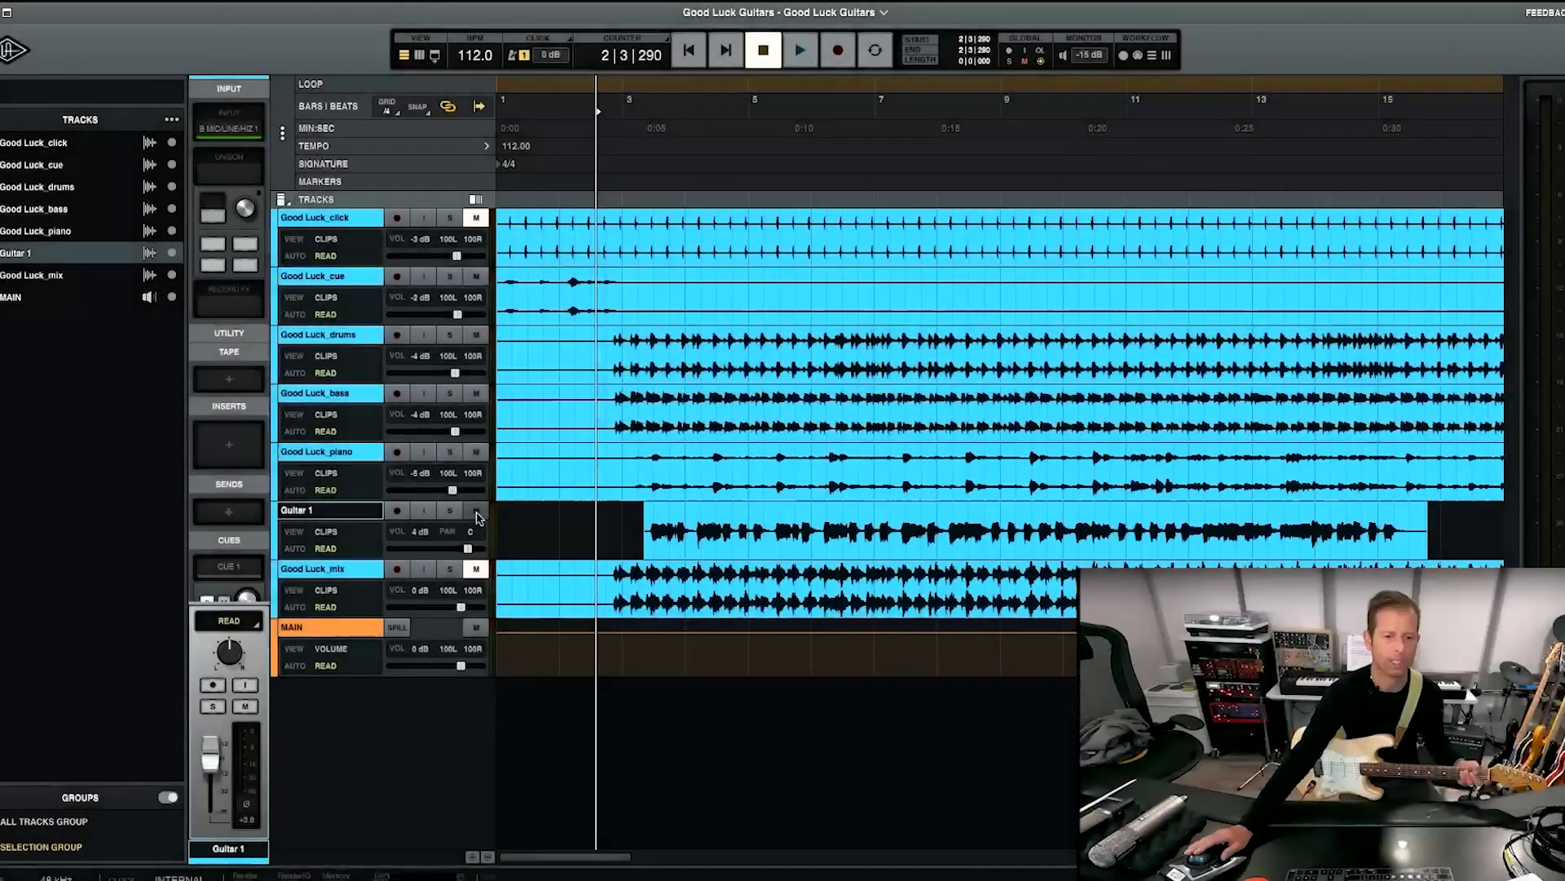
Mute Guitar 1, duplicate it without content, and enable input monitoring and record arm on the Guitar 1 copy track.
click(476, 512)
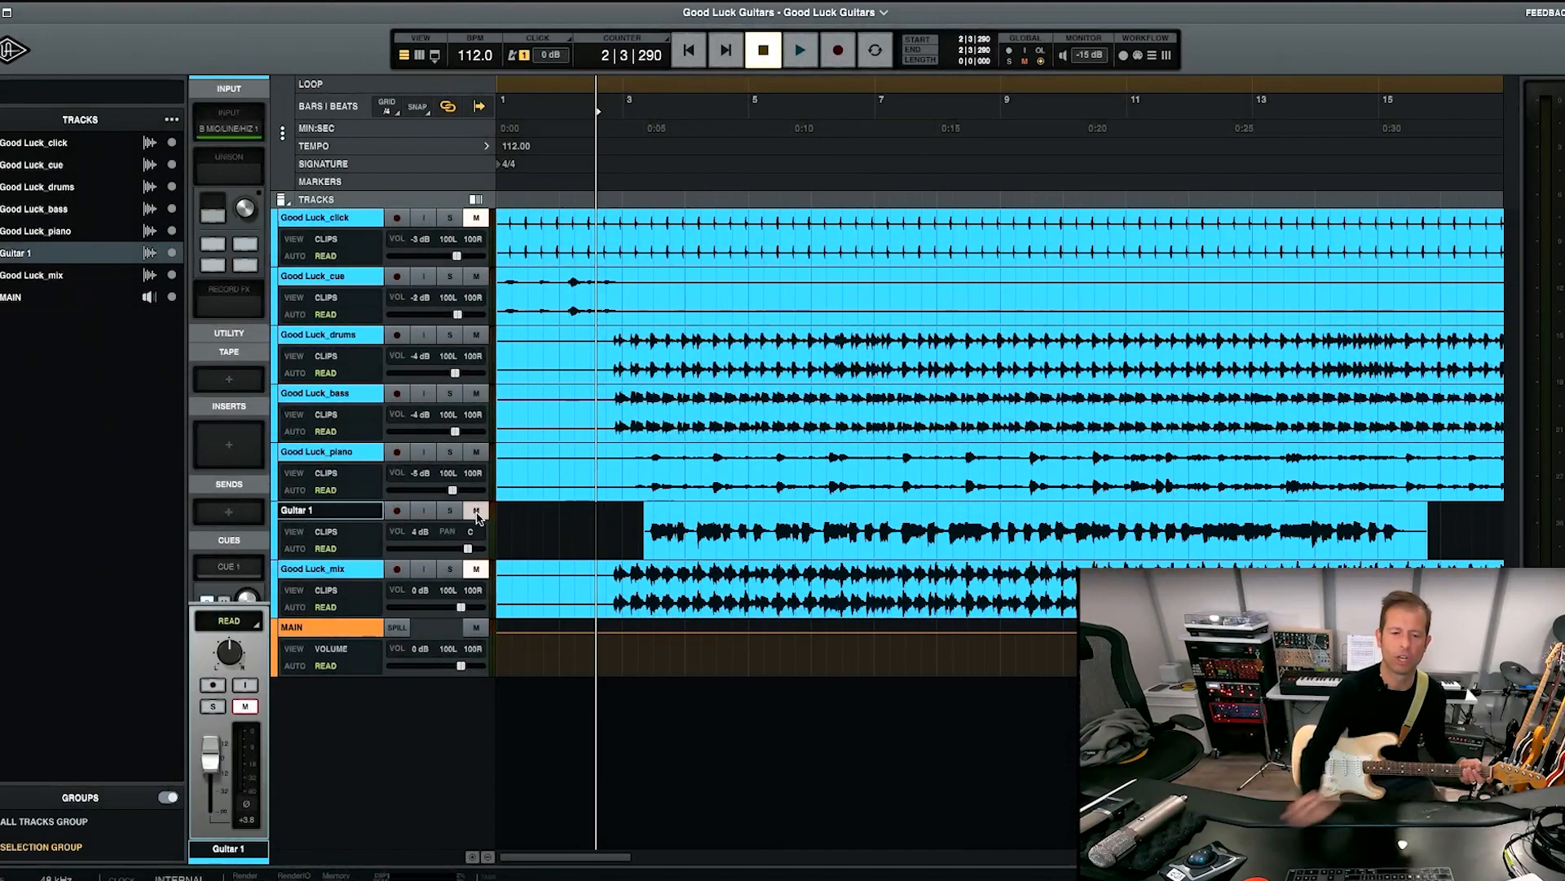
right_click(357, 513)
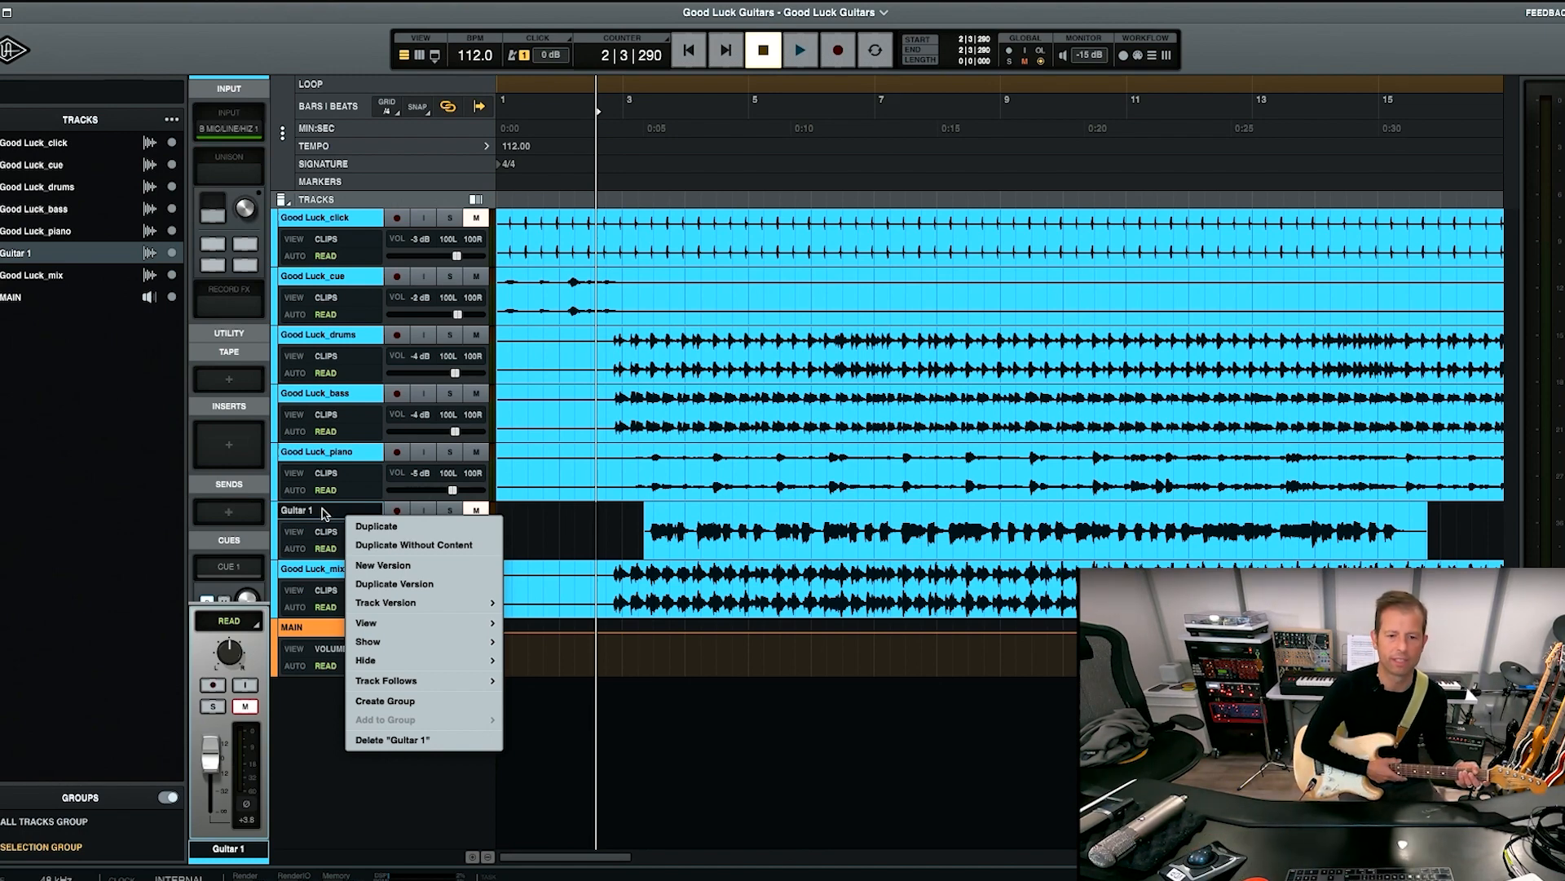
click(405, 546)
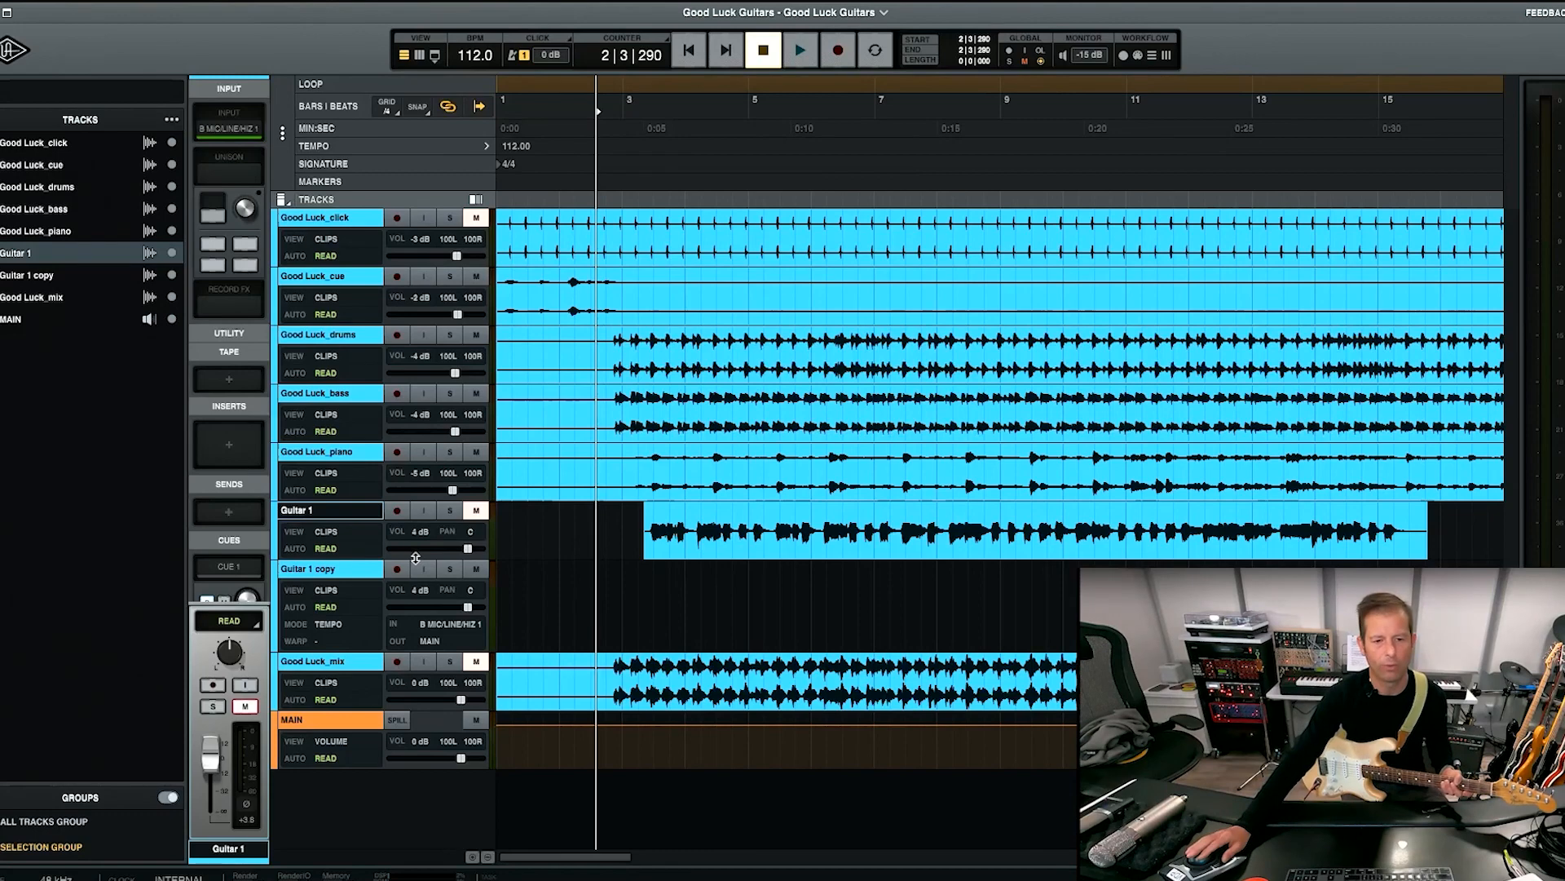
click(423, 569)
click(397, 569)
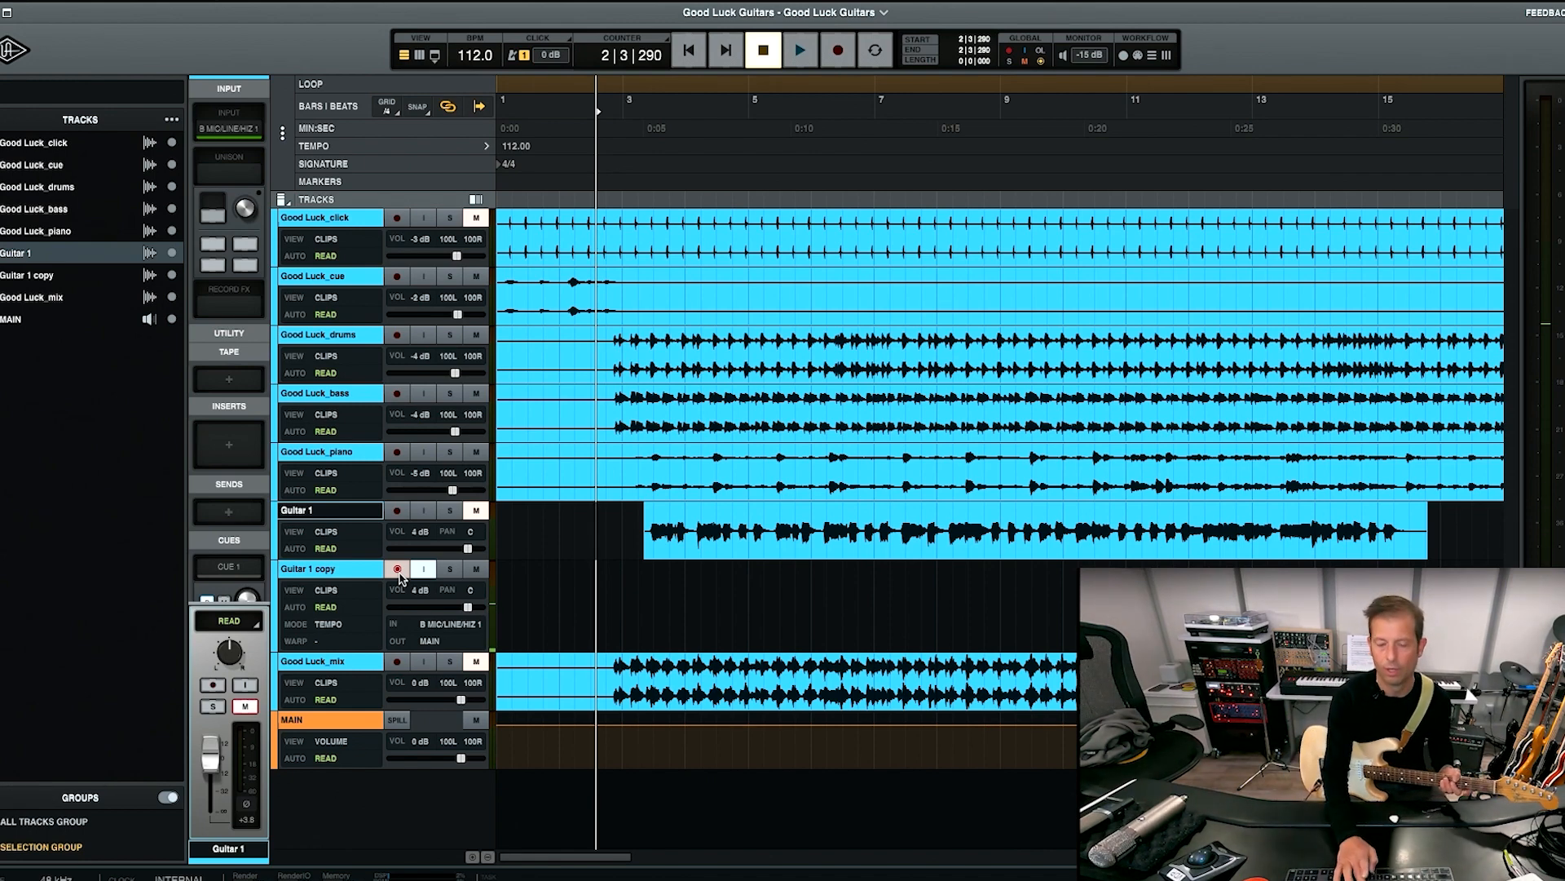
Load the Marshall Plexi Classic amp into the Unison slot of the Guitar 1 copy channel.
key(super+equal)
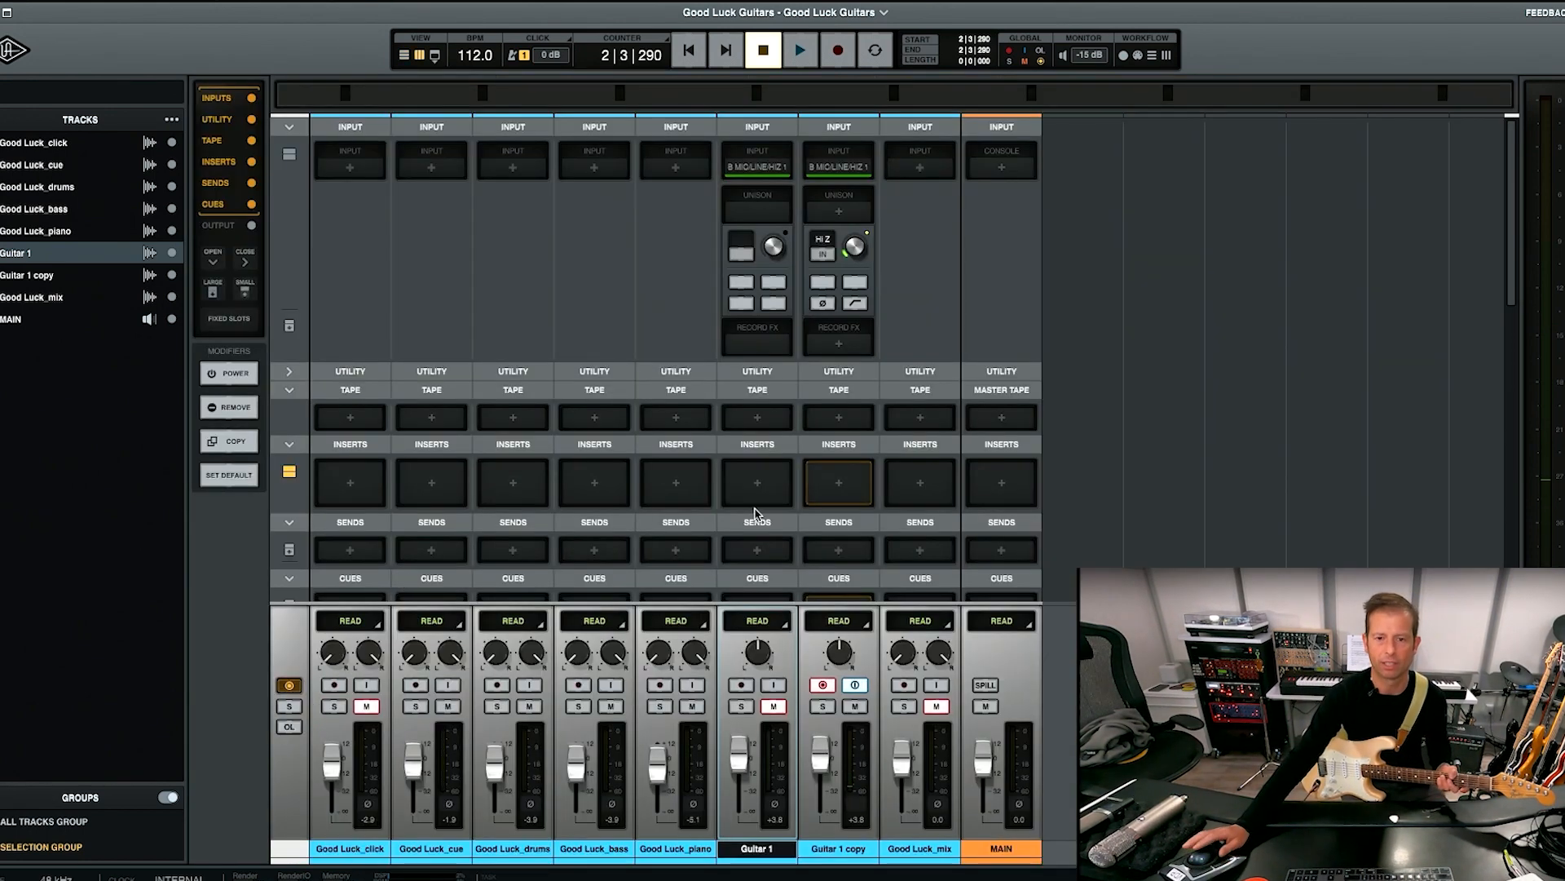
click(829, 849)
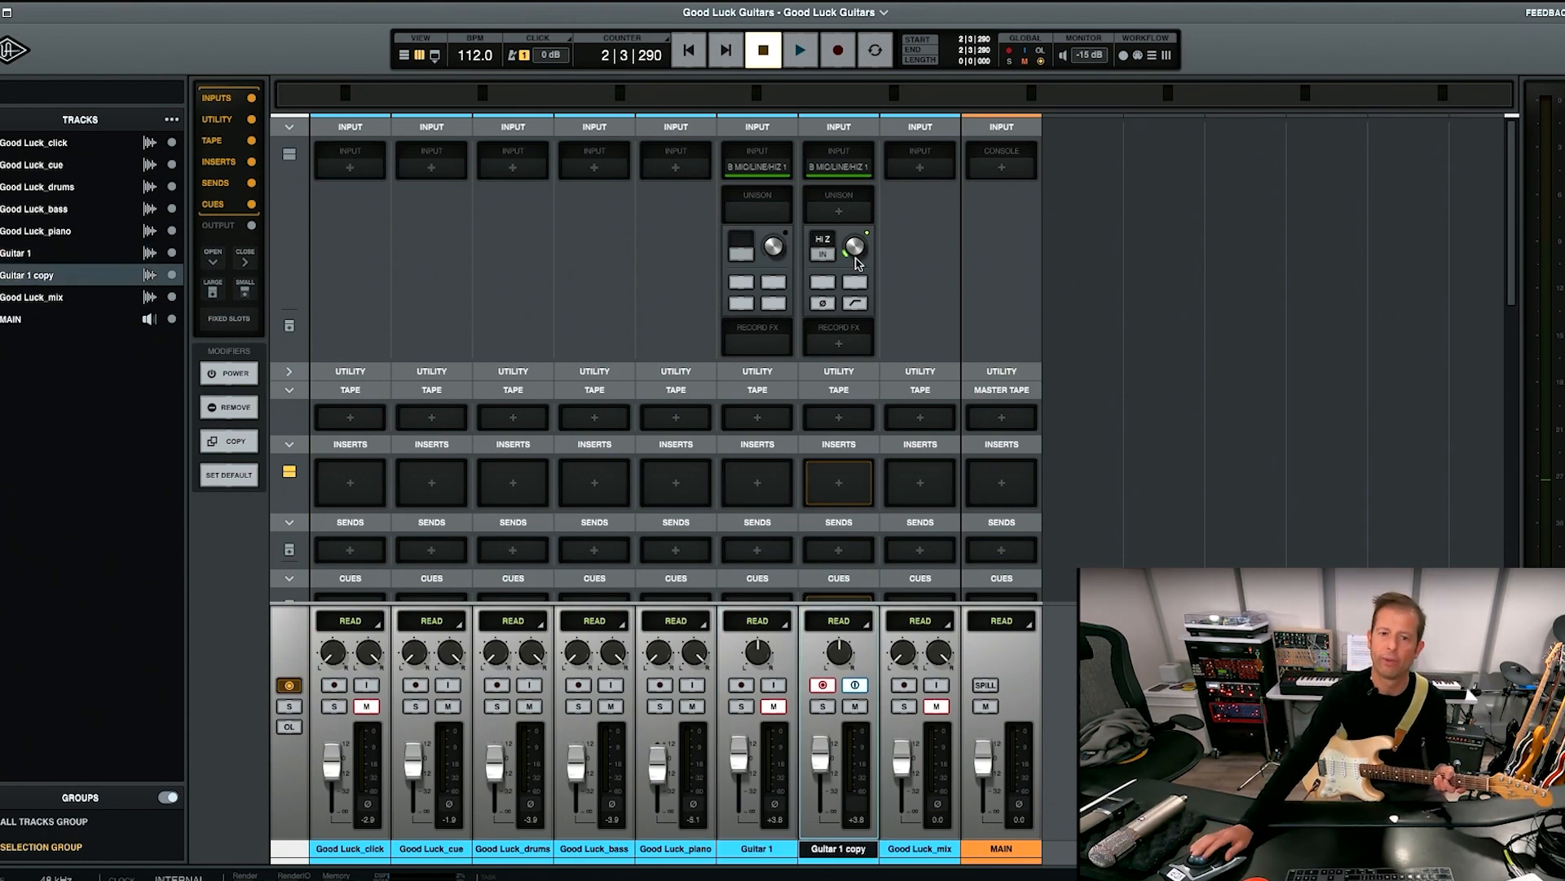
click(840, 212)
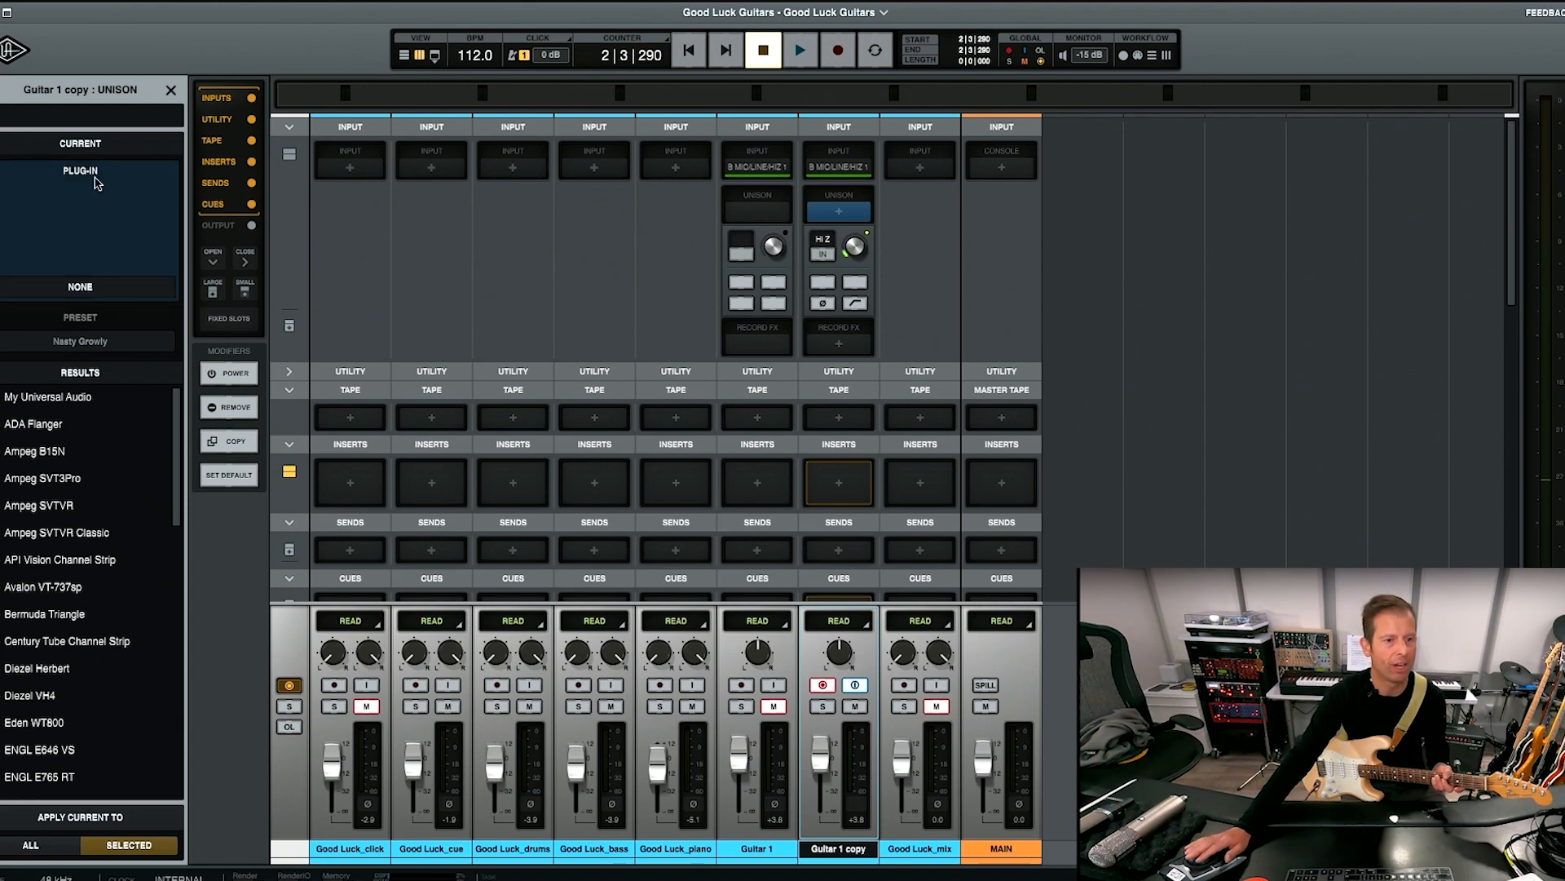
scroll(174, 430, down, 5)
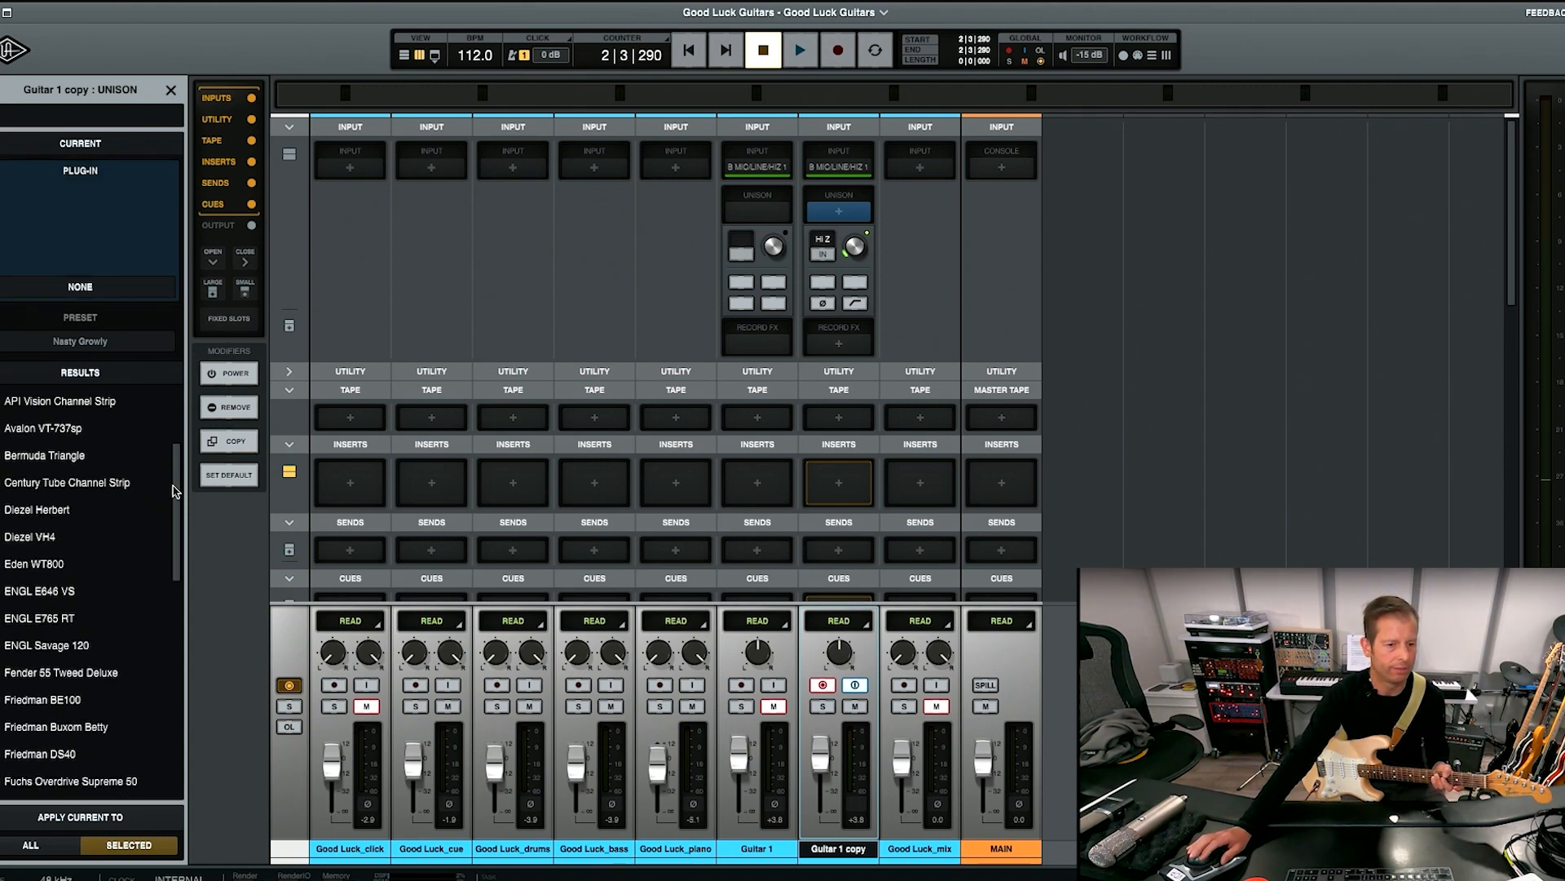
drag(180, 479, 179, 585)
scroll(180, 585, down, 5)
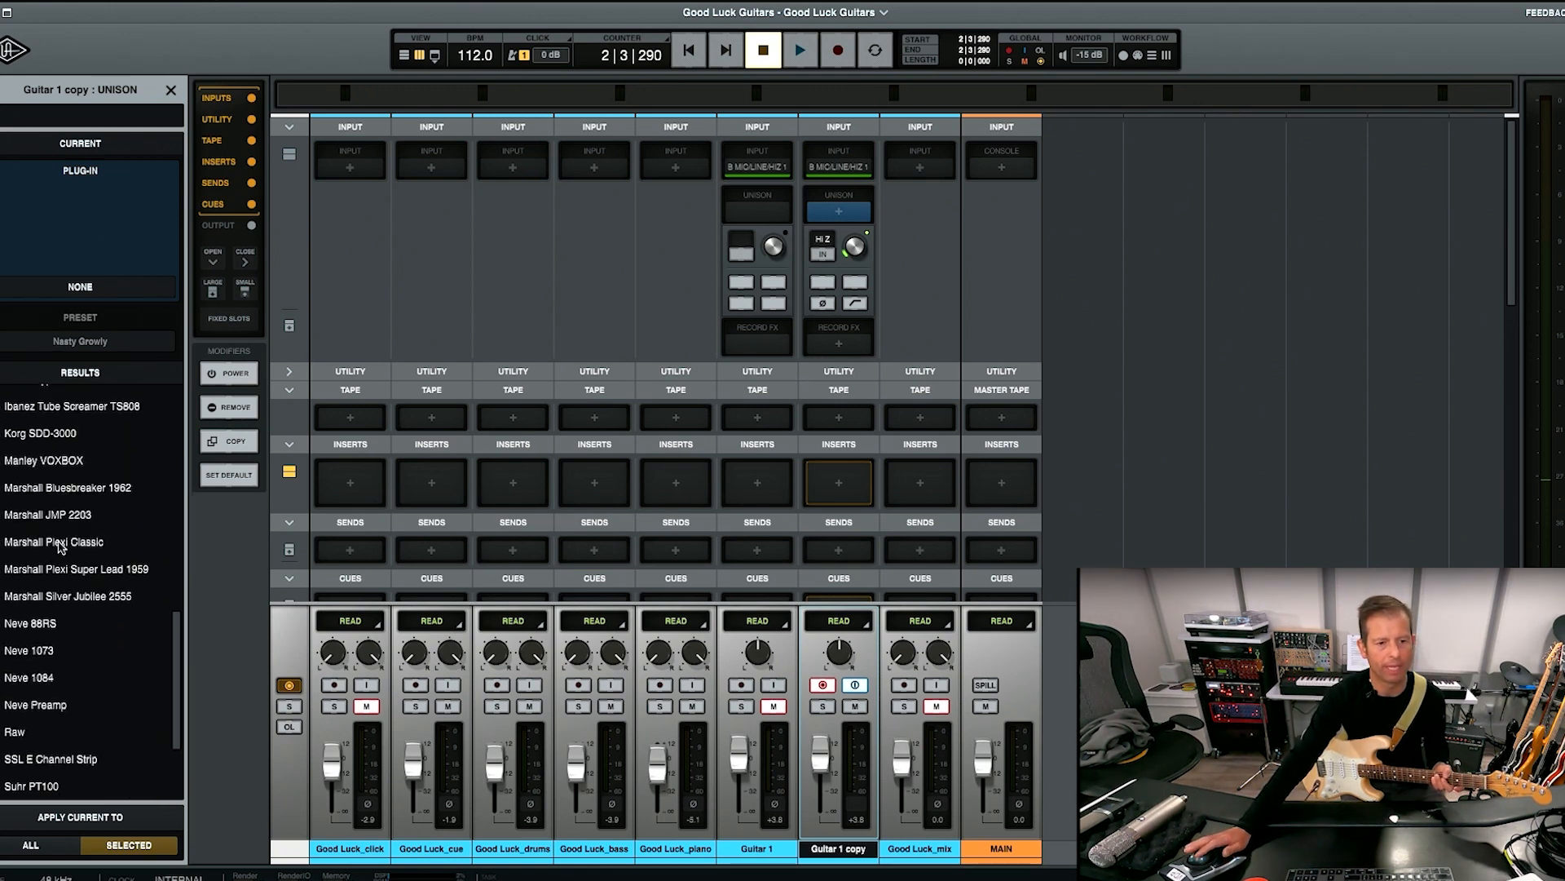
click(58, 543)
double_click(58, 543)
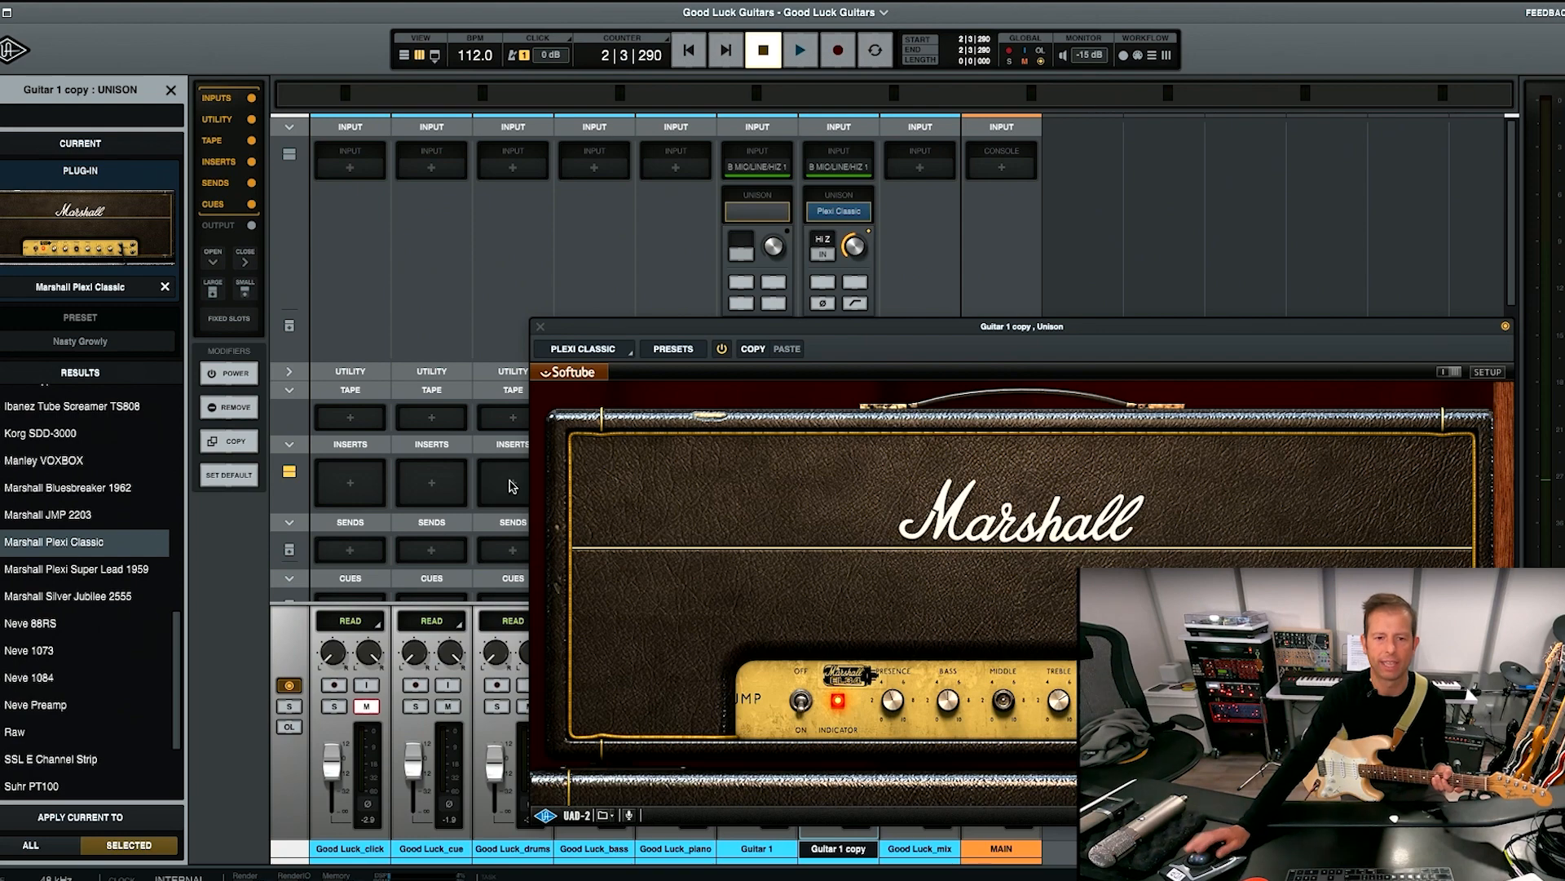
Audition the Plexi Classic's factory presets, including Clean Warm 1 and Clean Warm 2, and load the Nasty Growly preset.
drag(742, 334, 258, 98)
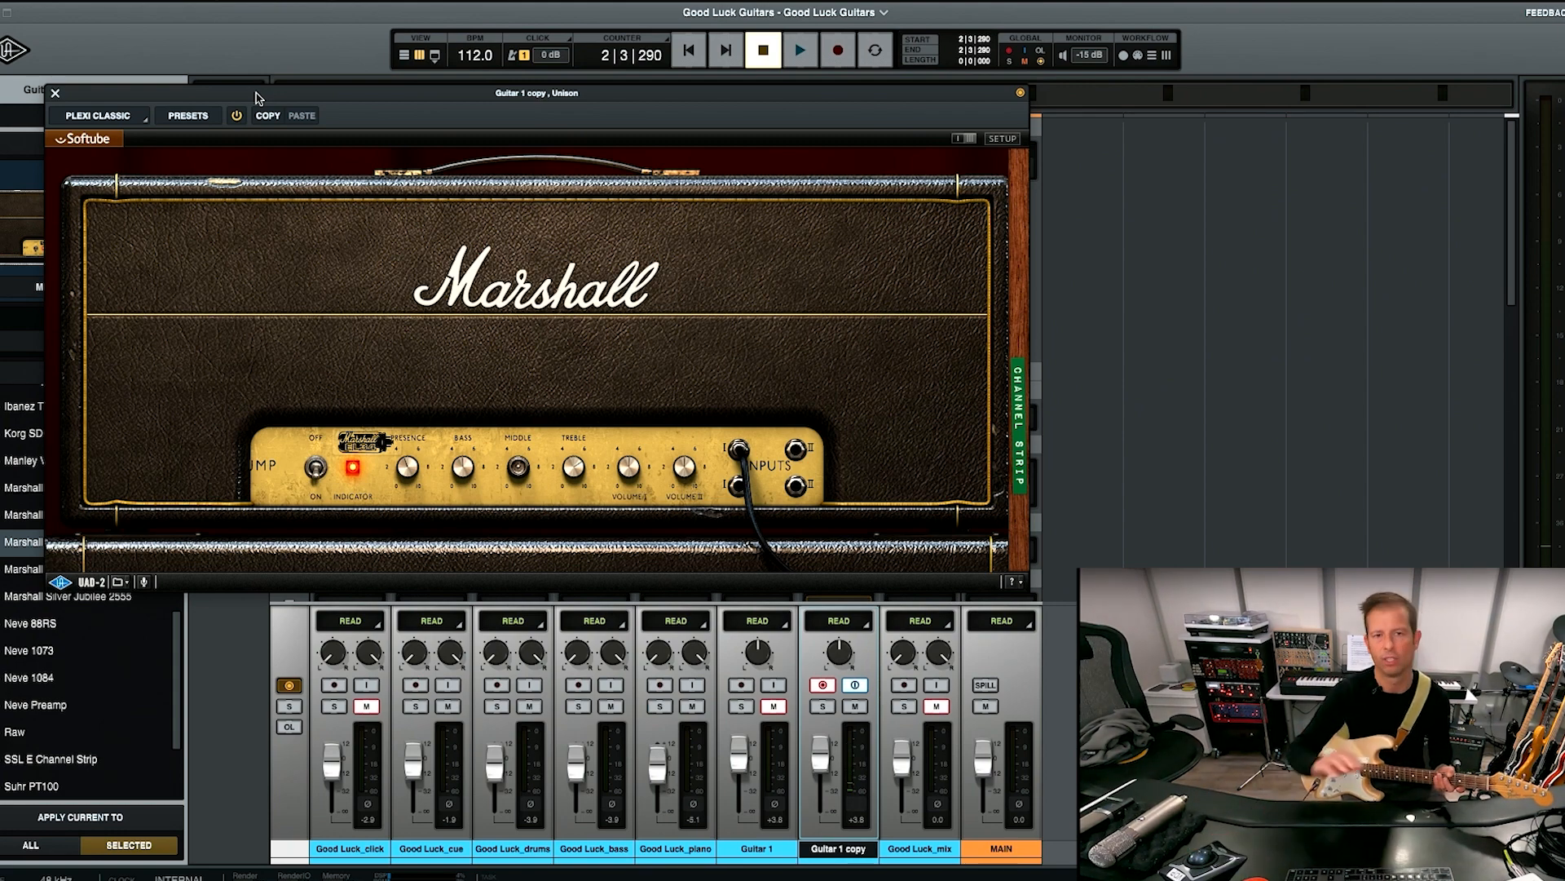
click(195, 110)
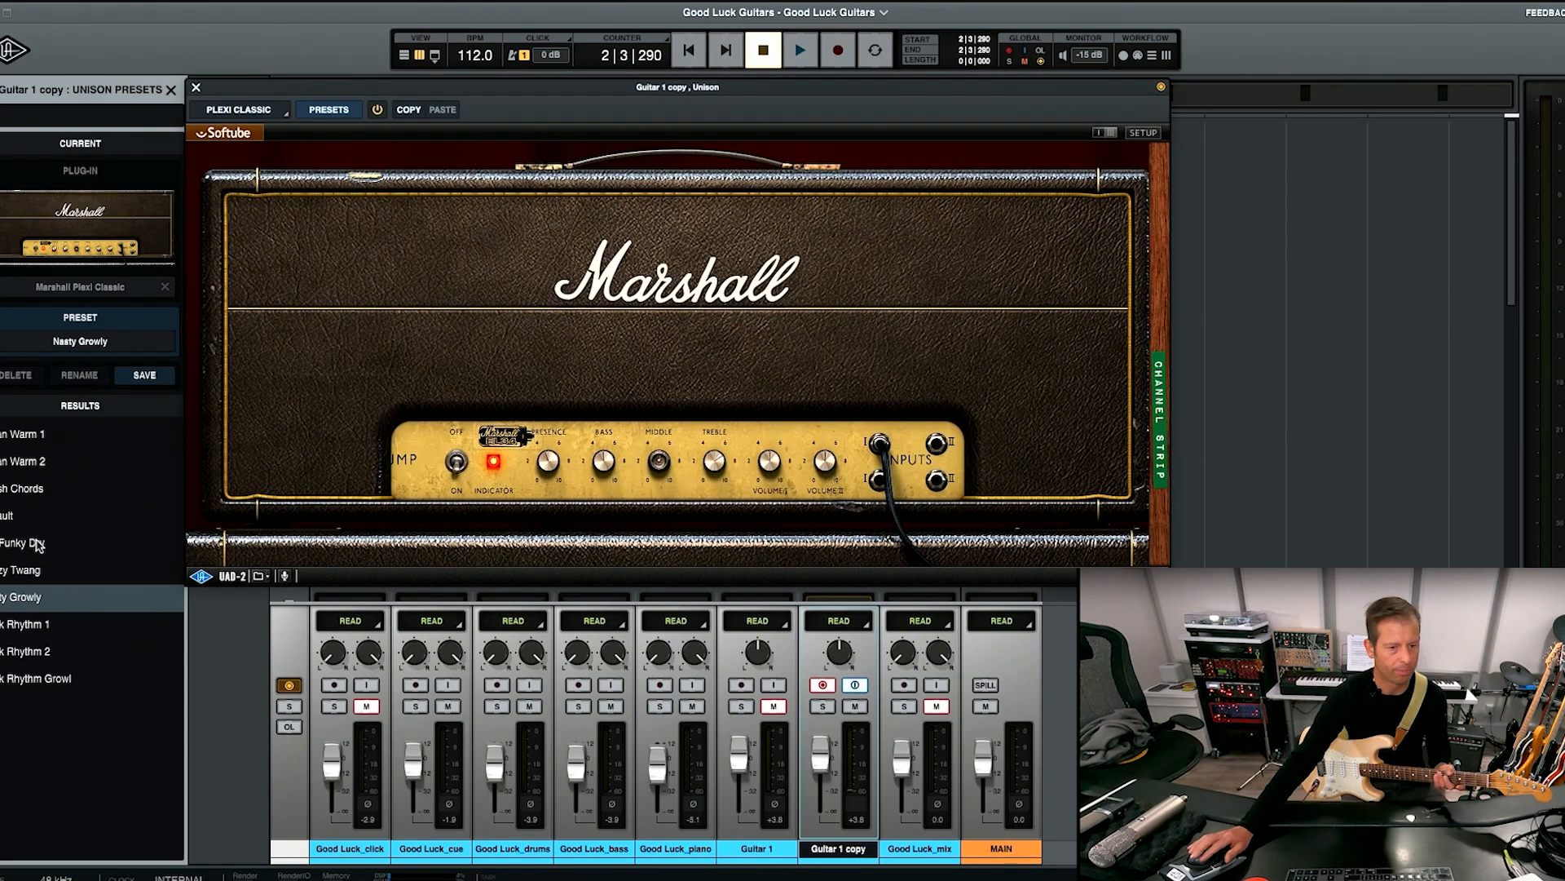
click(42, 434)
click(41, 462)
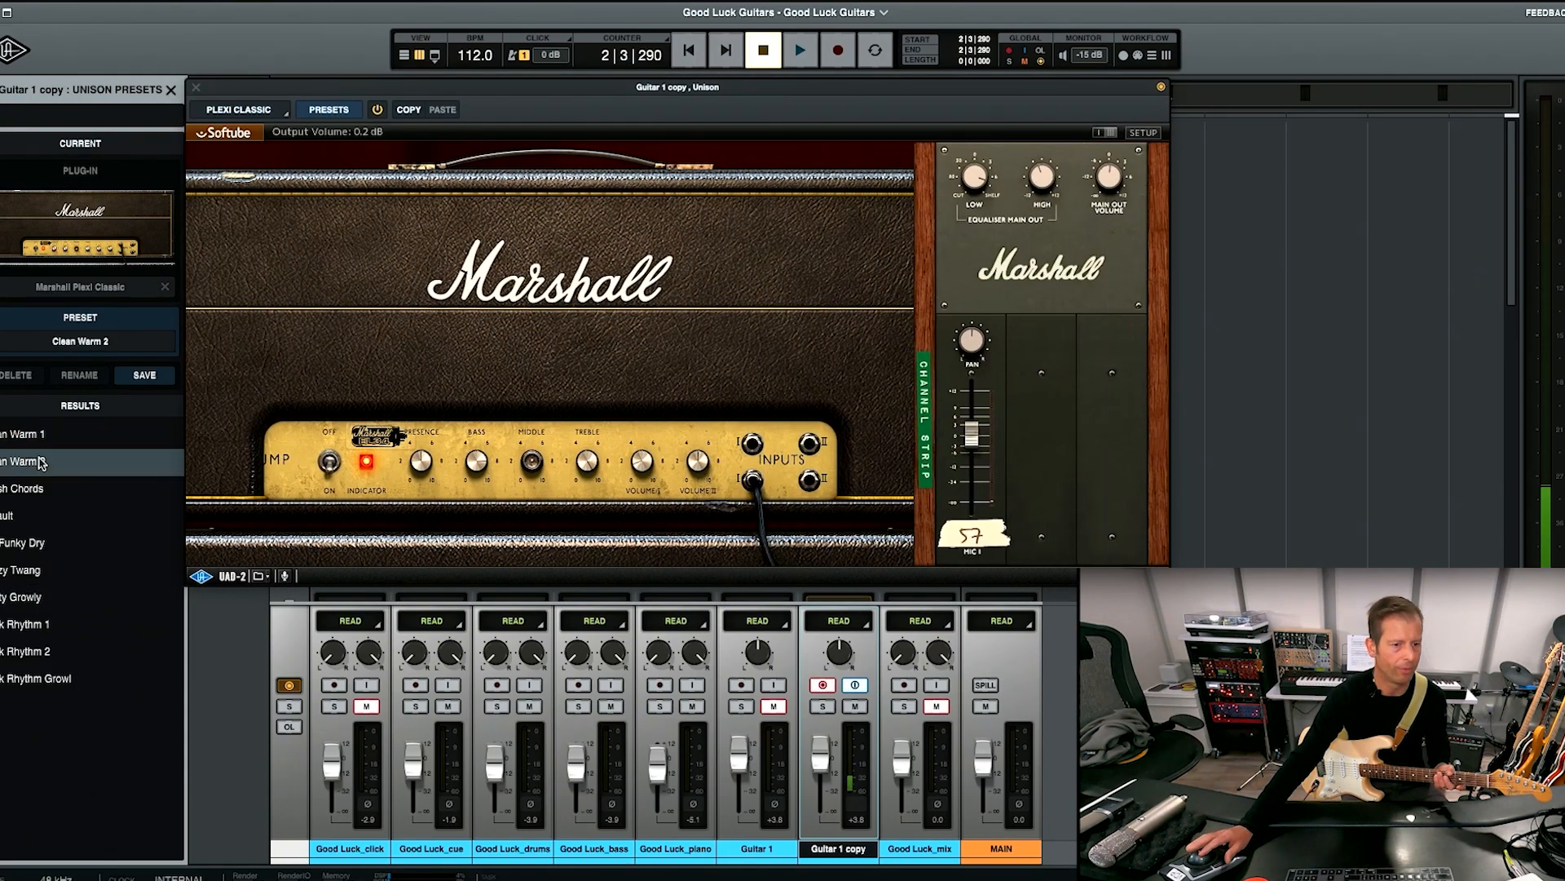
click(39, 488)
click(29, 600)
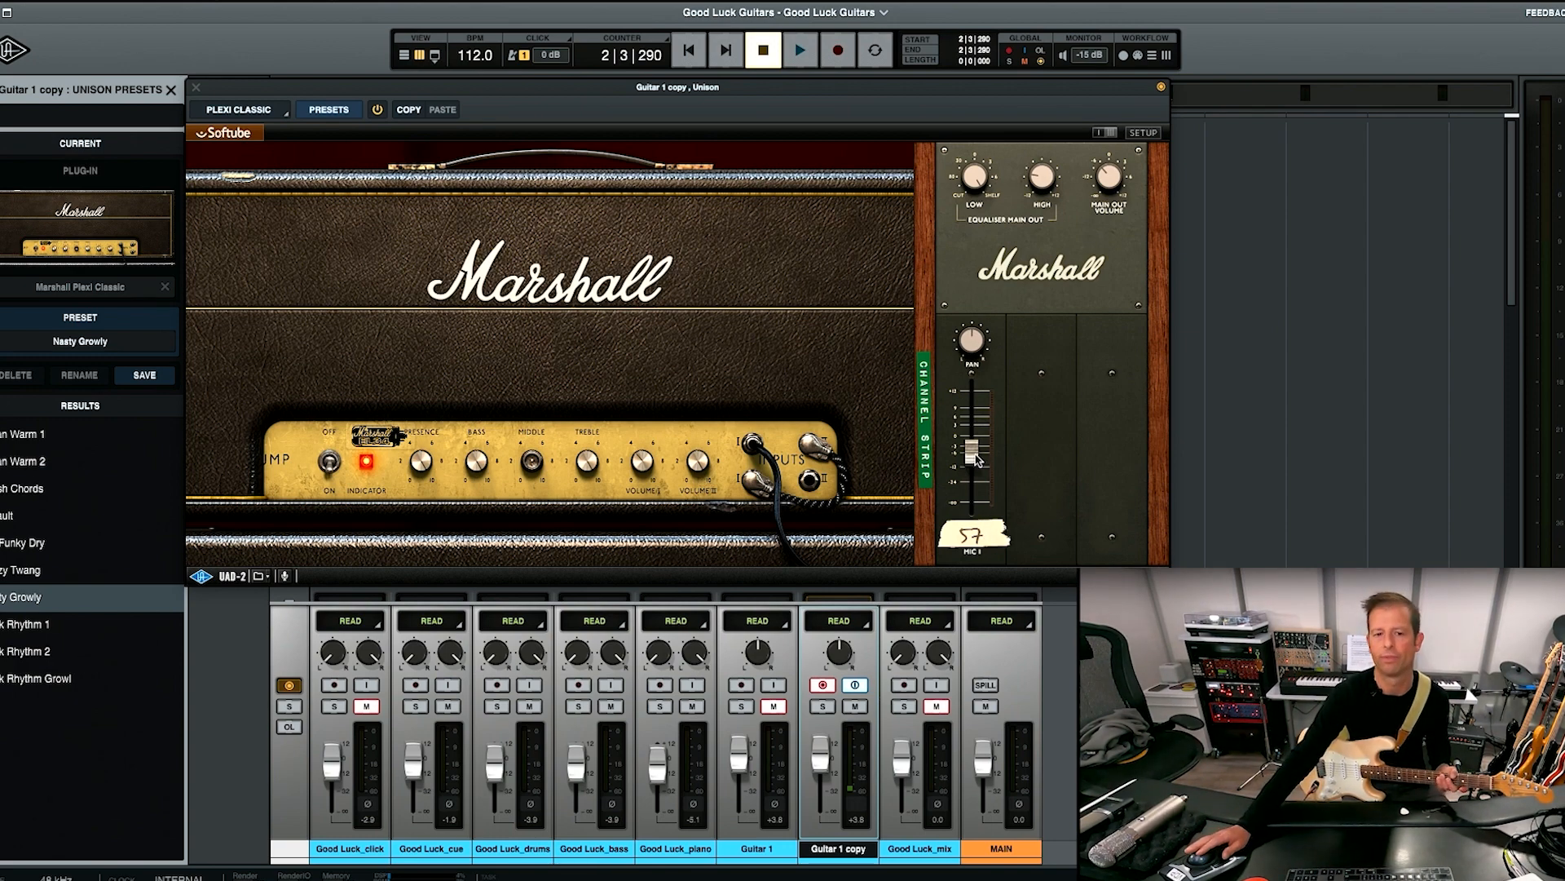
drag(977, 459, 976, 454)
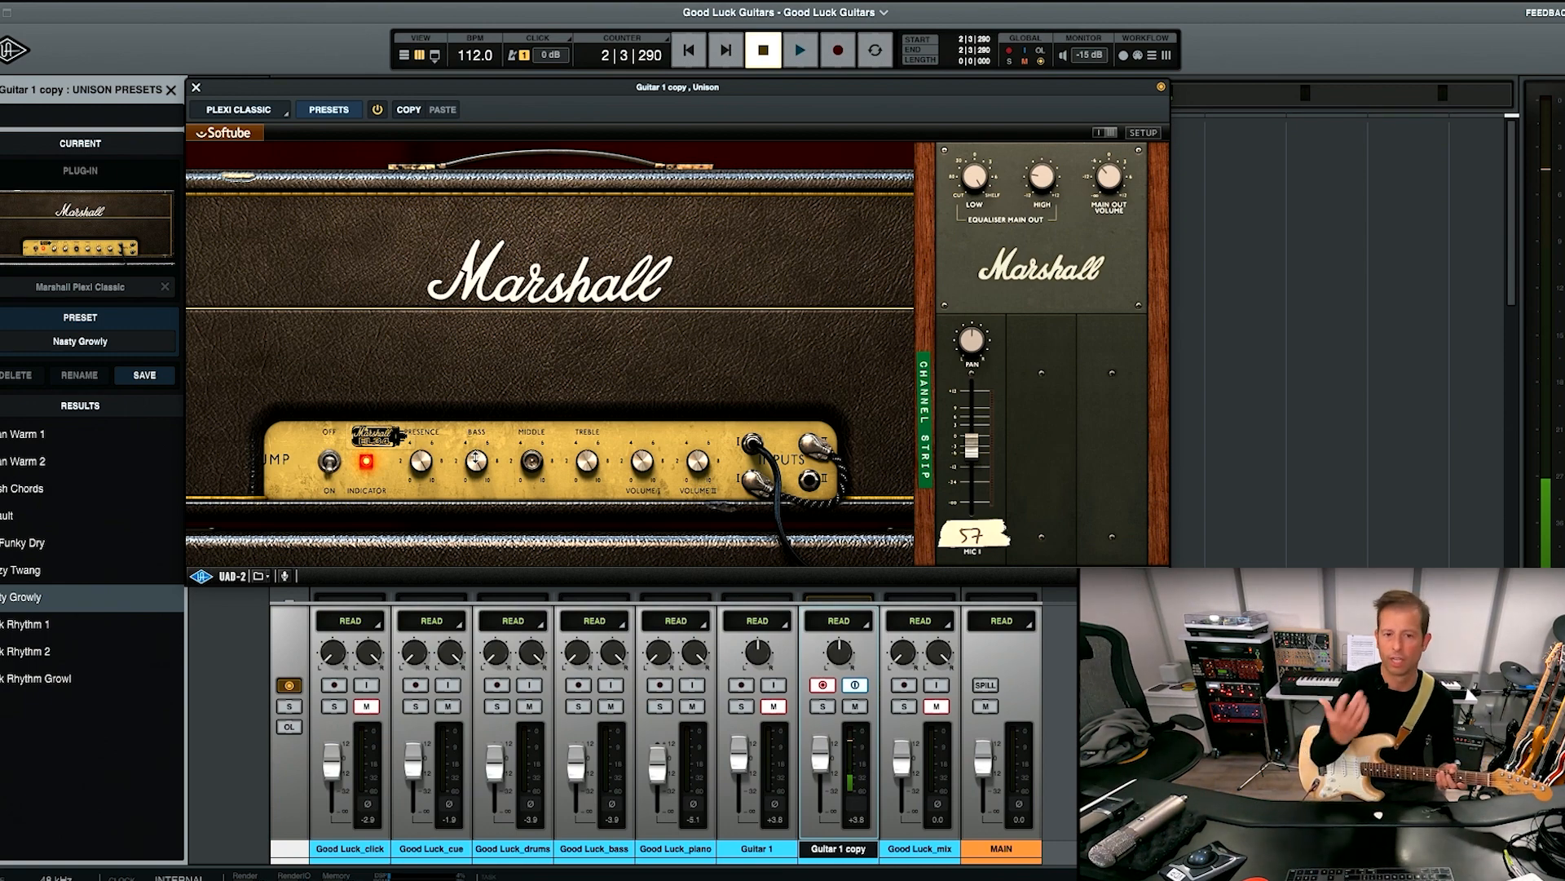
drag(470, 460, 470, 522)
mouse_move(531, 459)
mouse_down()
mouse_move(522, 418)
mouse_move(531, 458)
mouse_up()
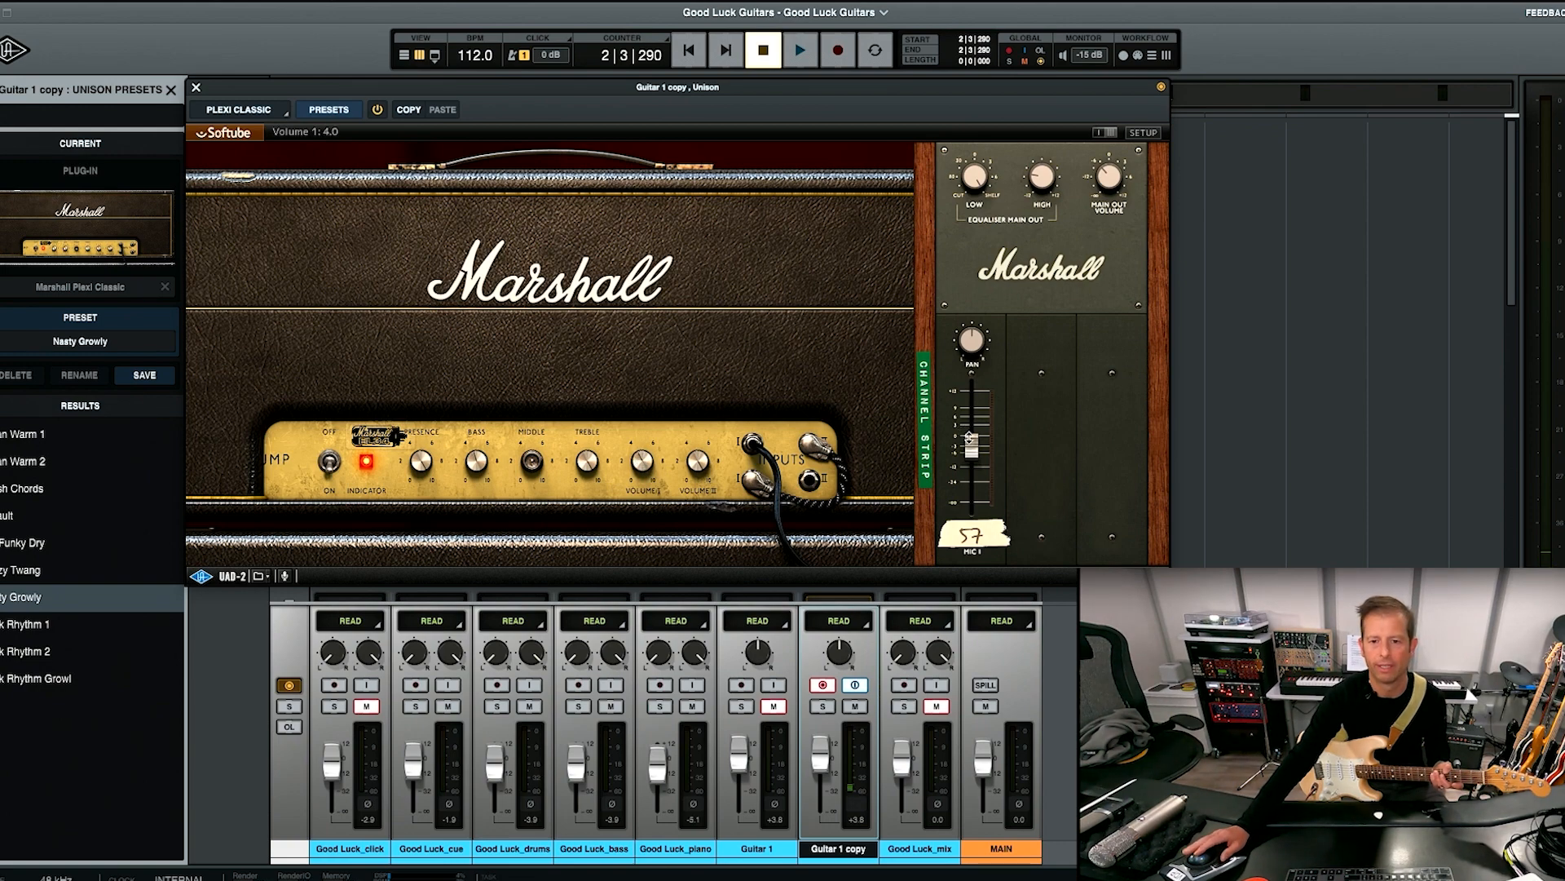
click(198, 90)
key(super+equal)
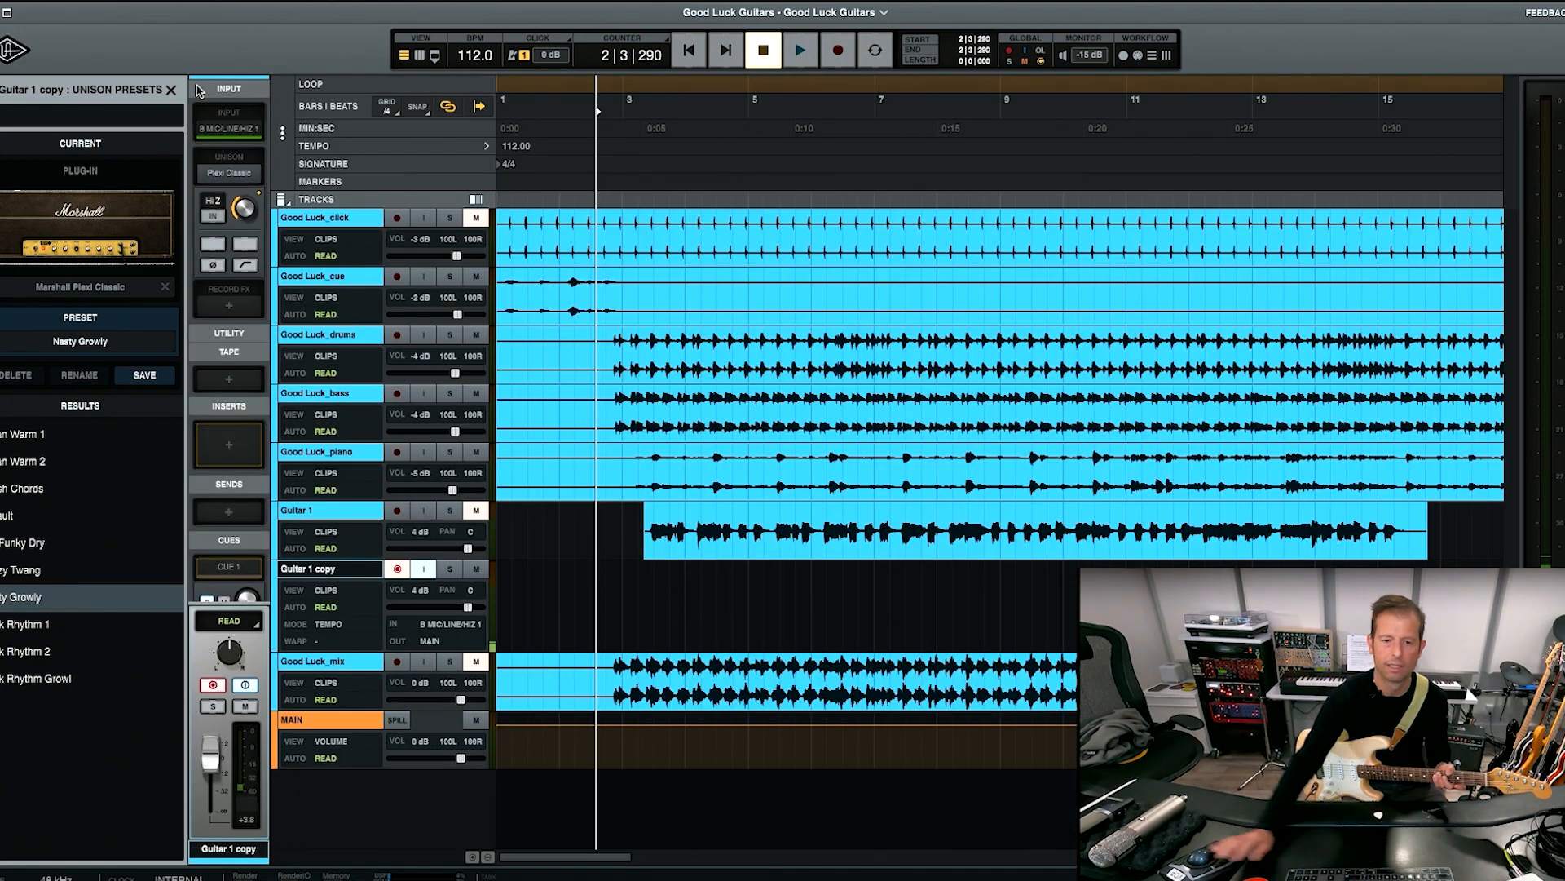
Record a distorted guitar take on Guitar 1 copy from the start to about bar 11, and turn off its arm and monitoring.
click(579, 579)
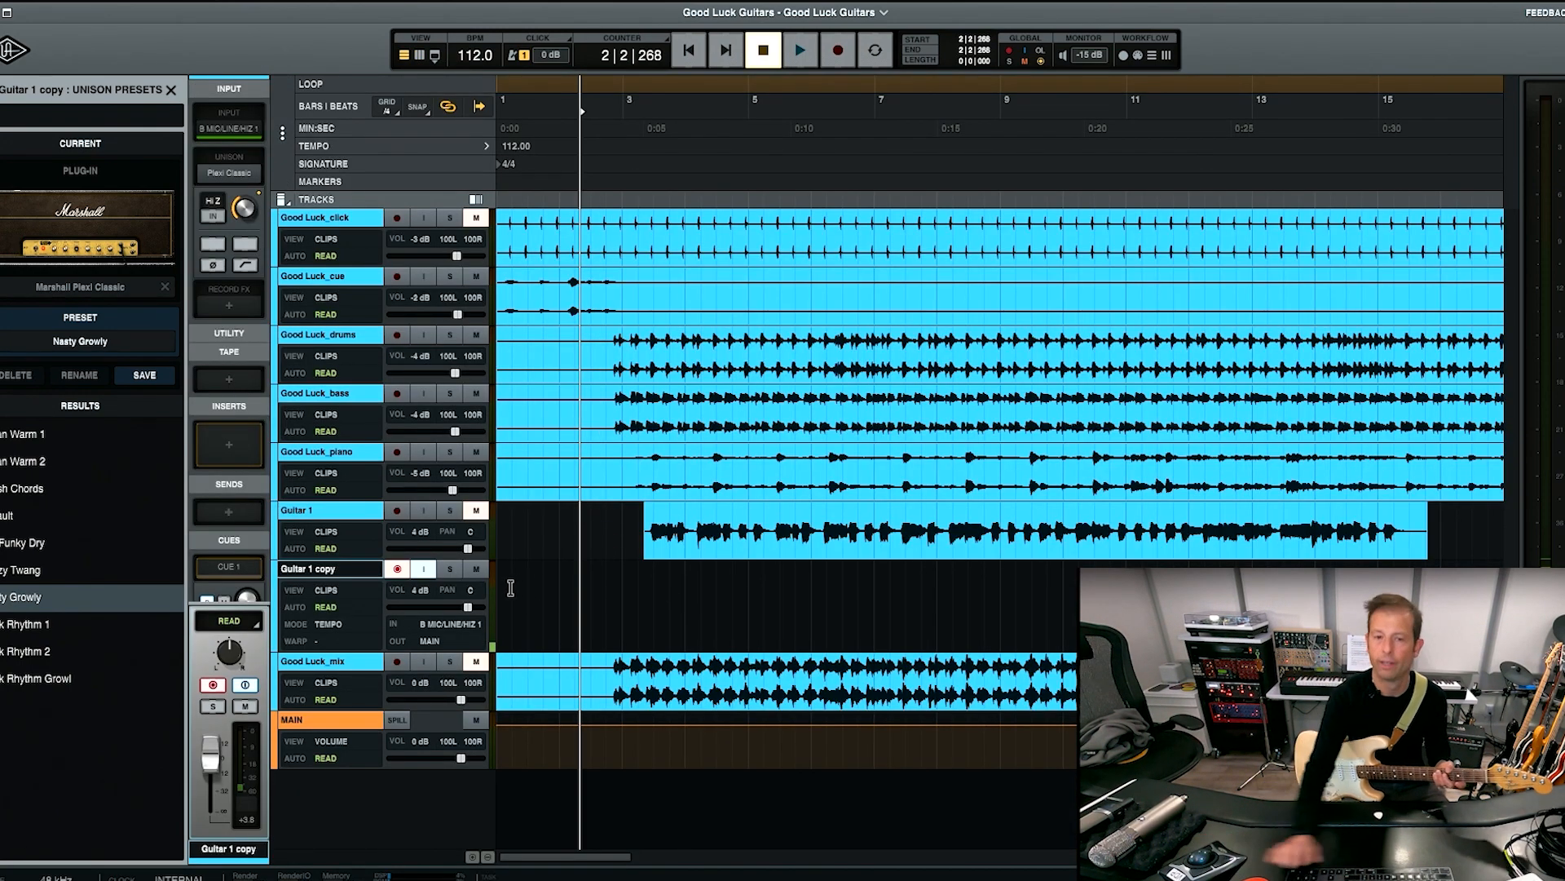
click(687, 53)
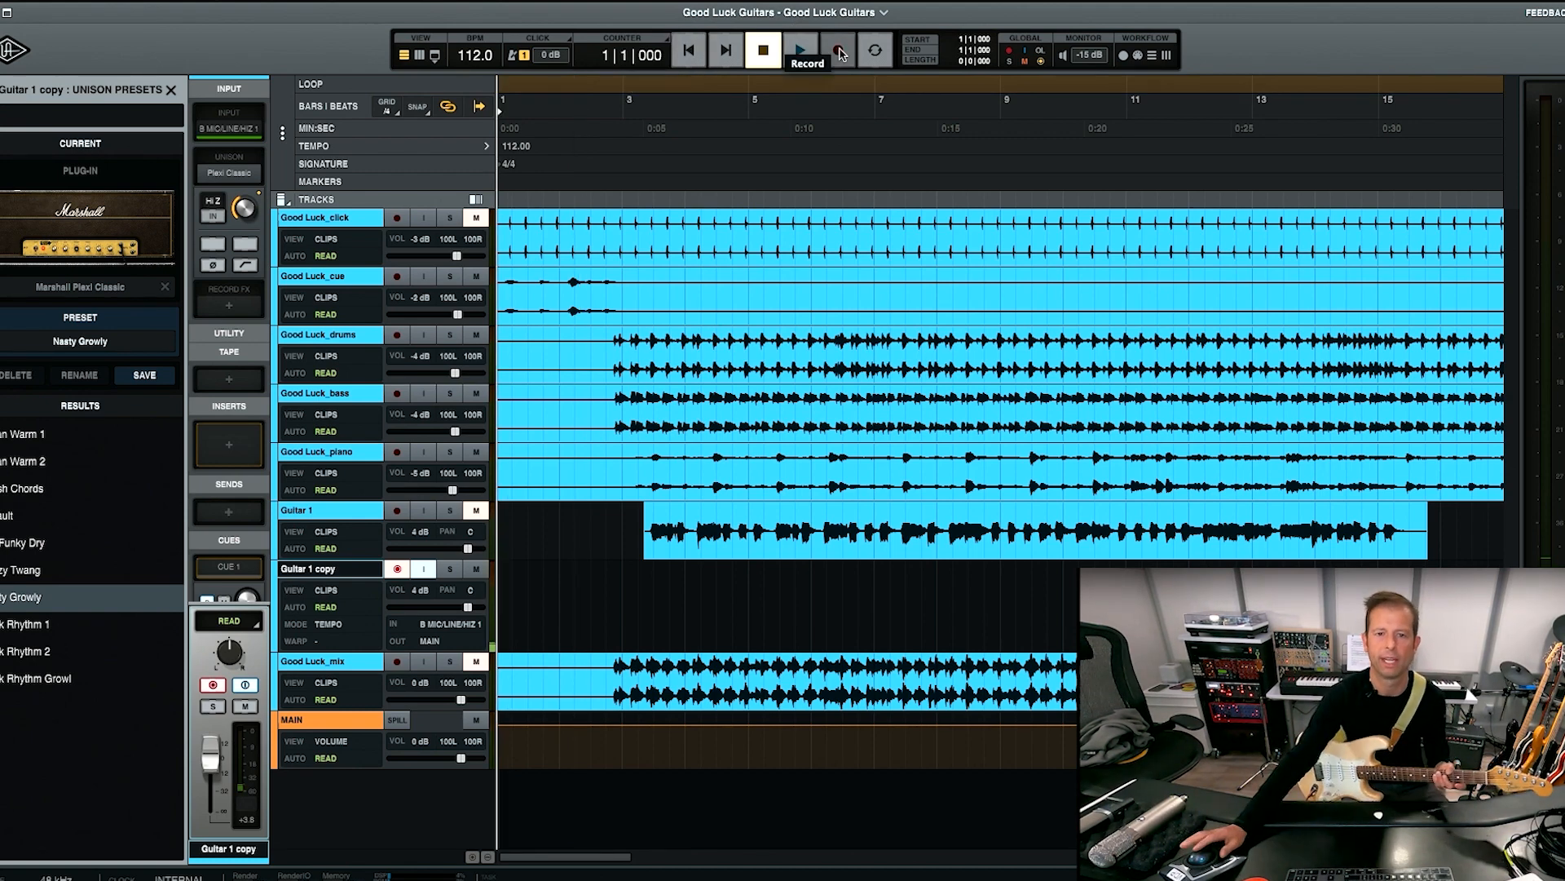
click(840, 52)
click(803, 54)
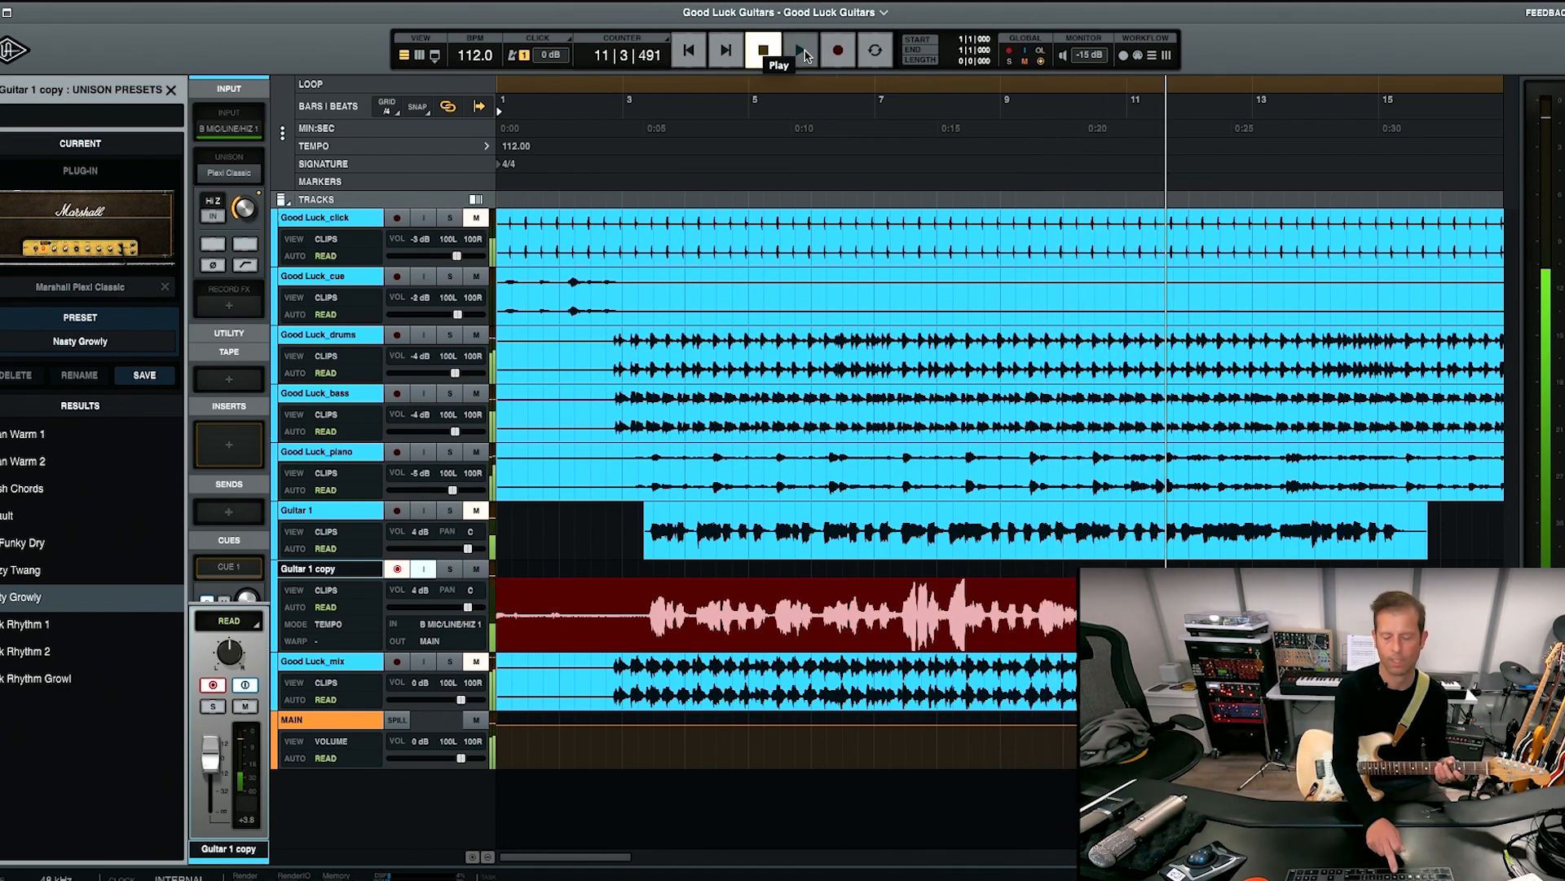
key(space)
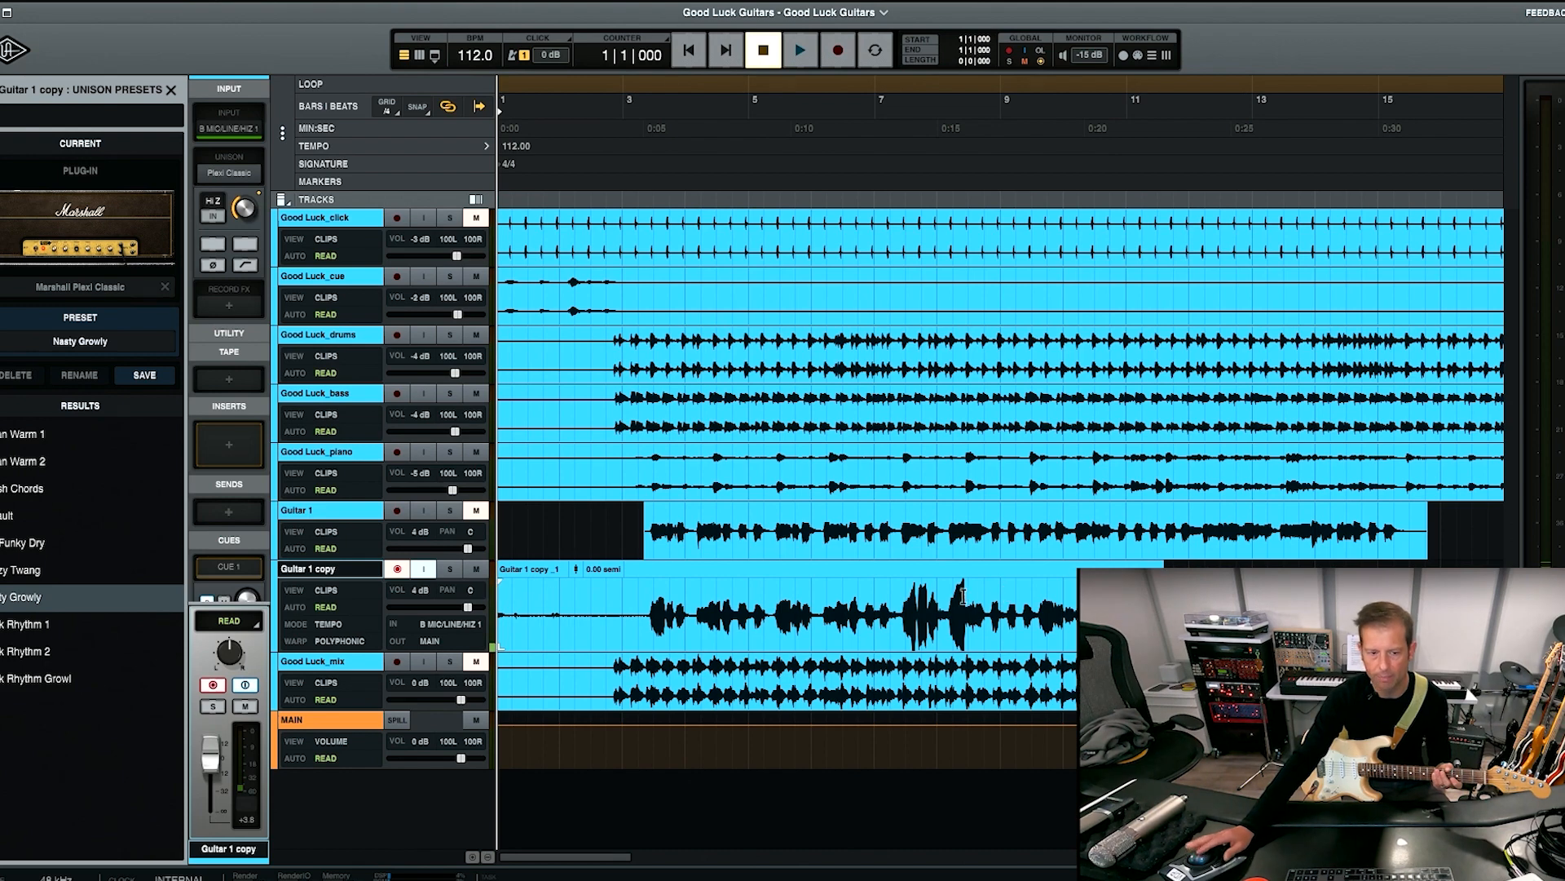
click(398, 571)
click(422, 571)
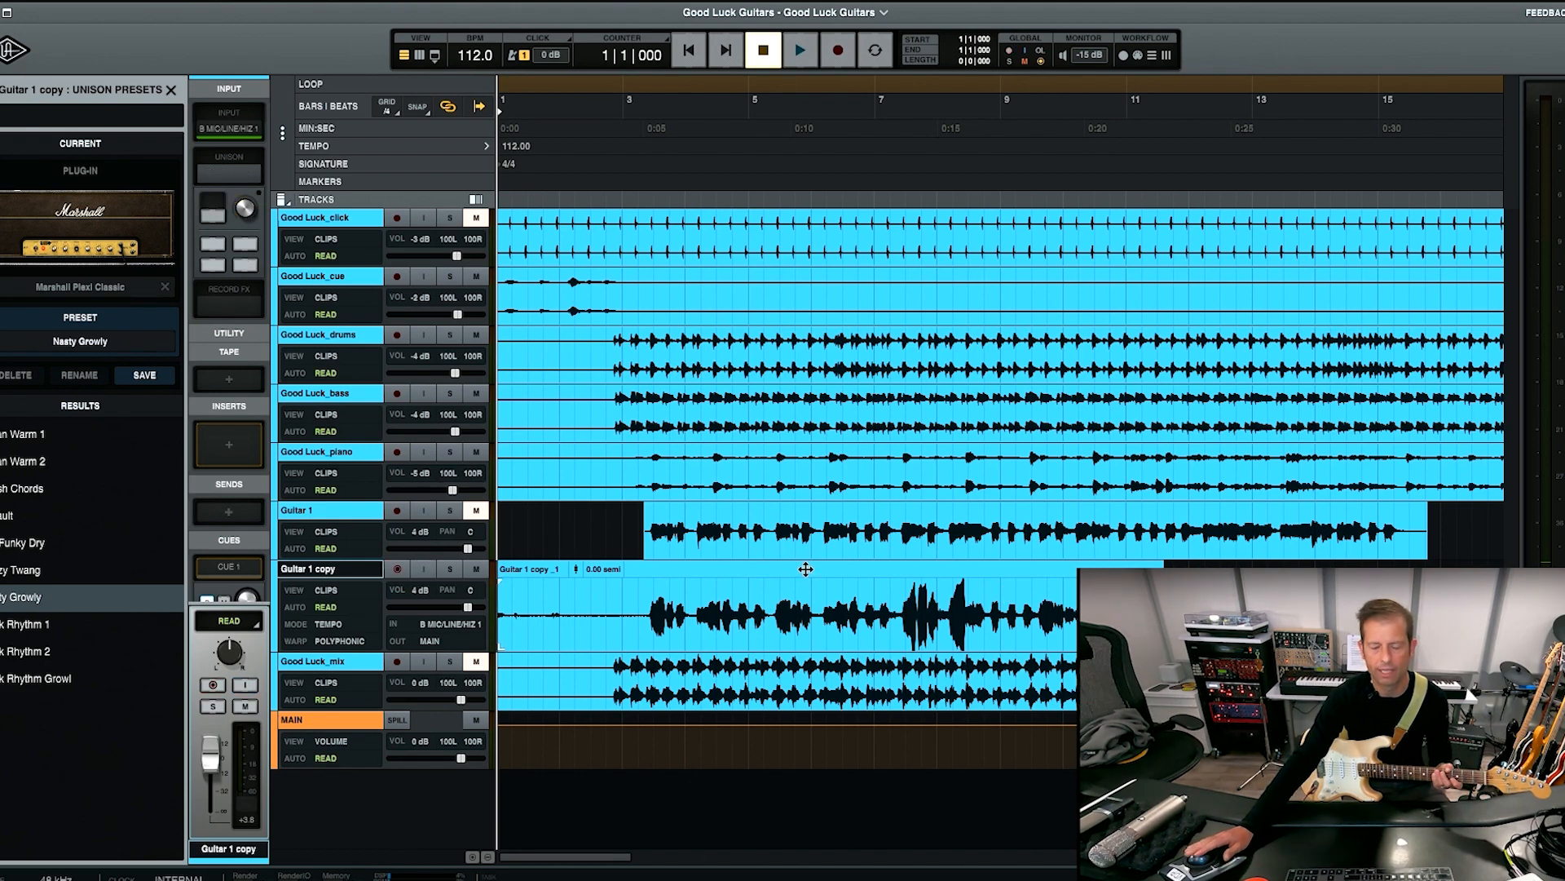
Play the distorted take with the stems from about bar 8, and delete its clip from Guitar 1 copy.
click(945, 604)
key(space)
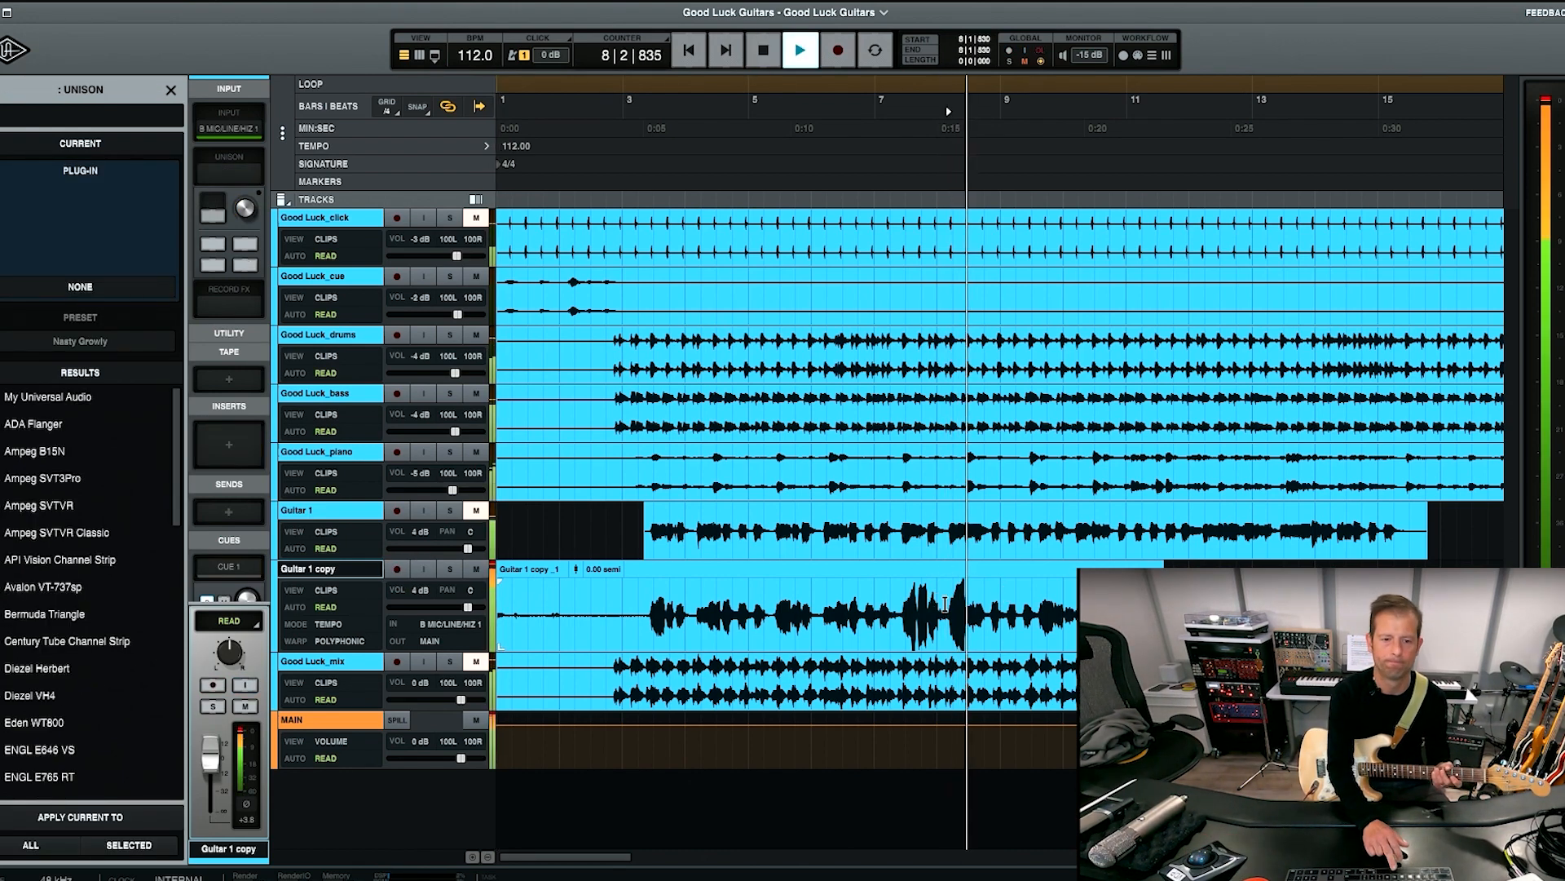
key(space)
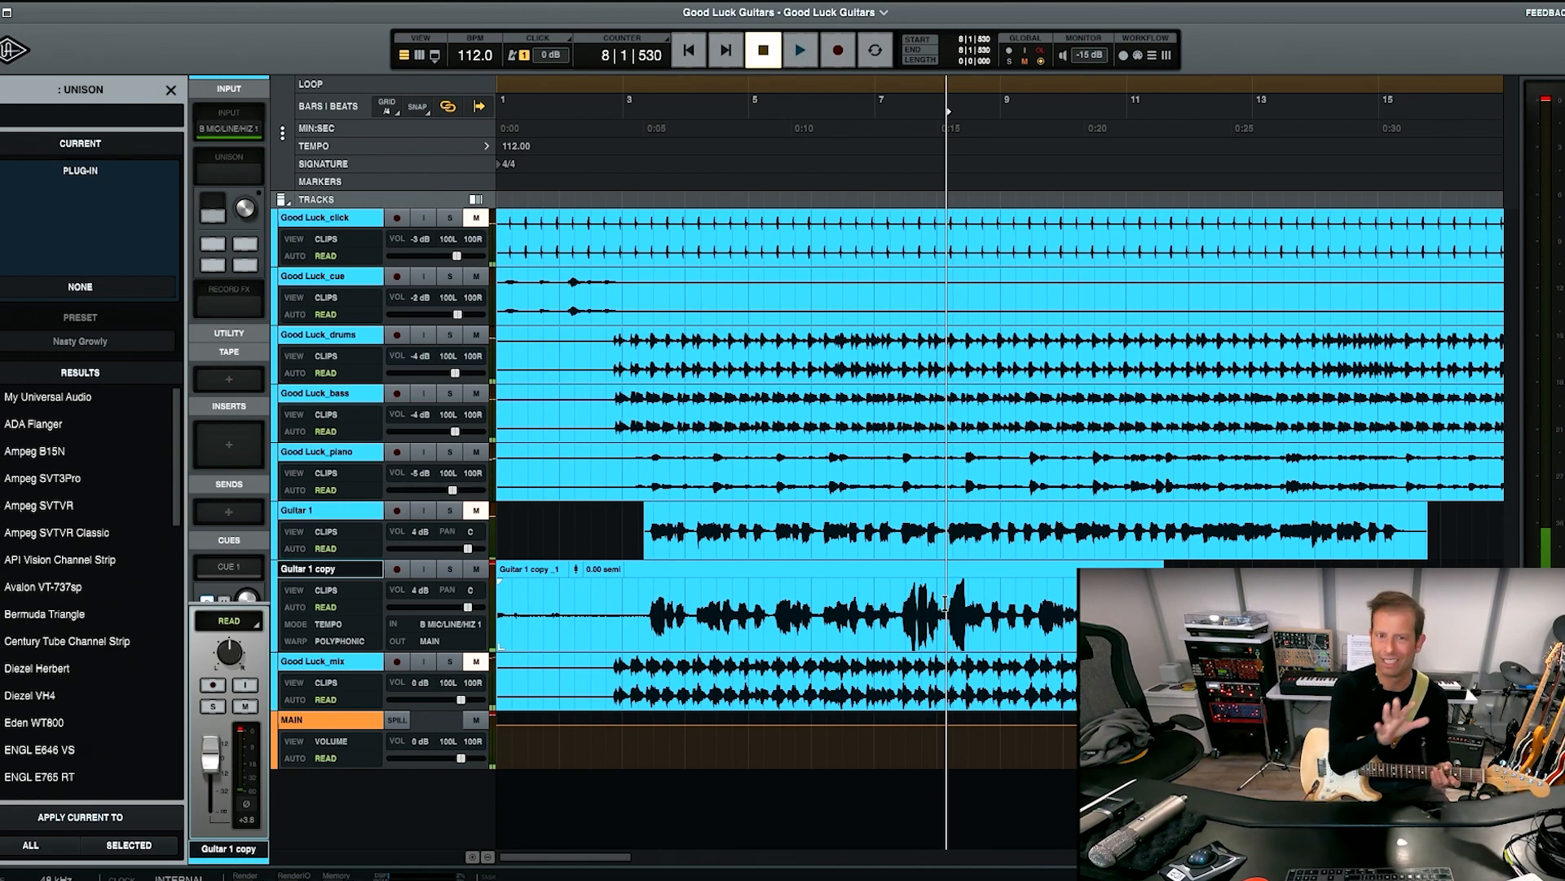
click(881, 632)
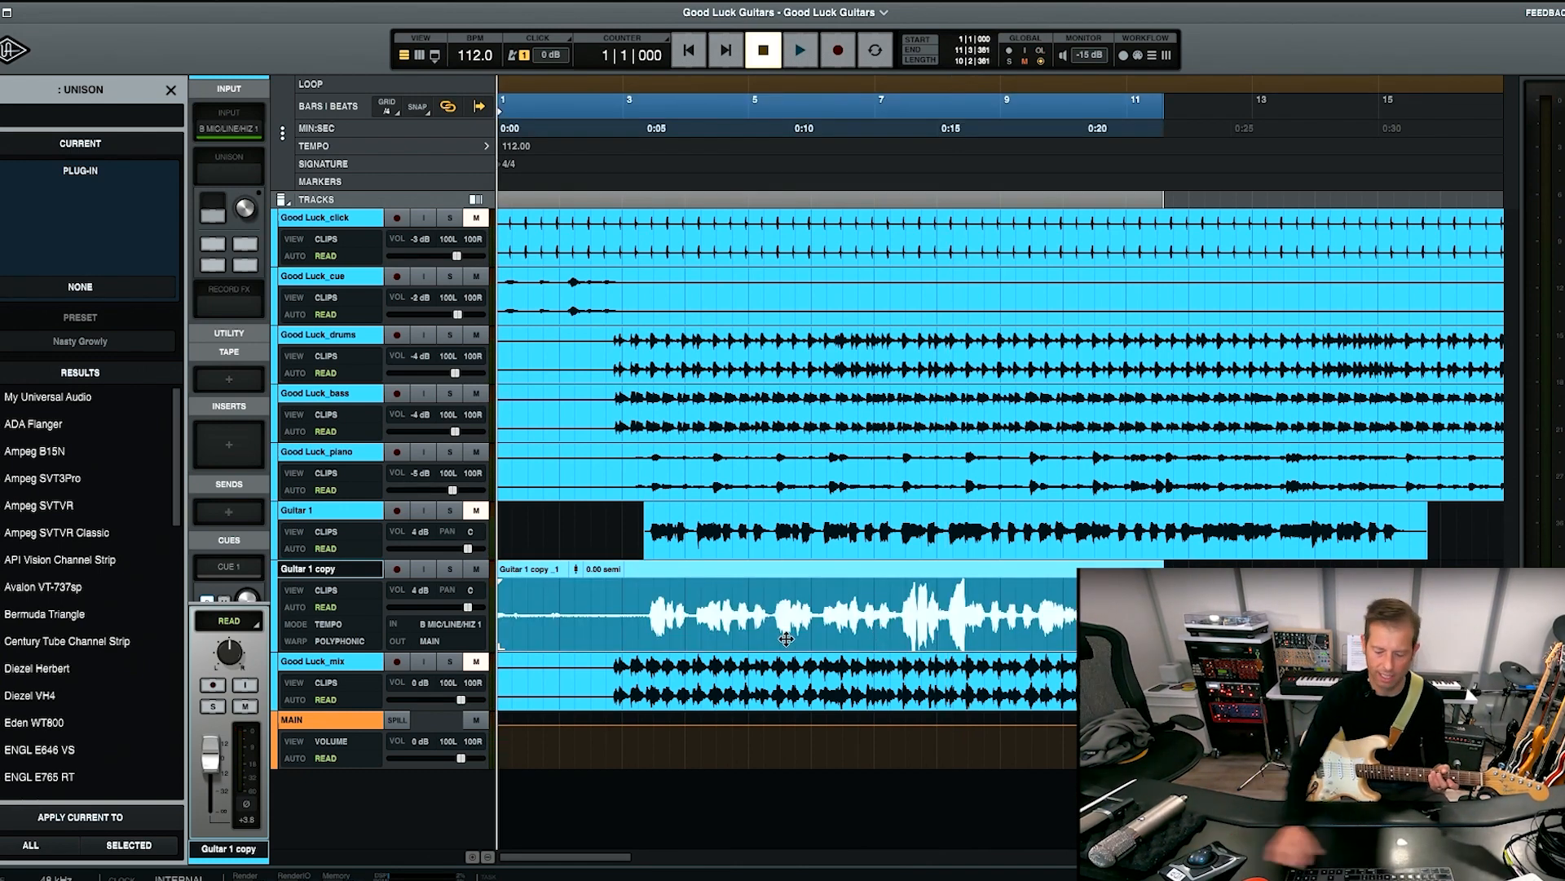
key(Delete)
Rearm Guitar 1 copy with input monitoring and lower the Plexi Classic's Mic 1 level to -5.3 dB.
key(super+equal)
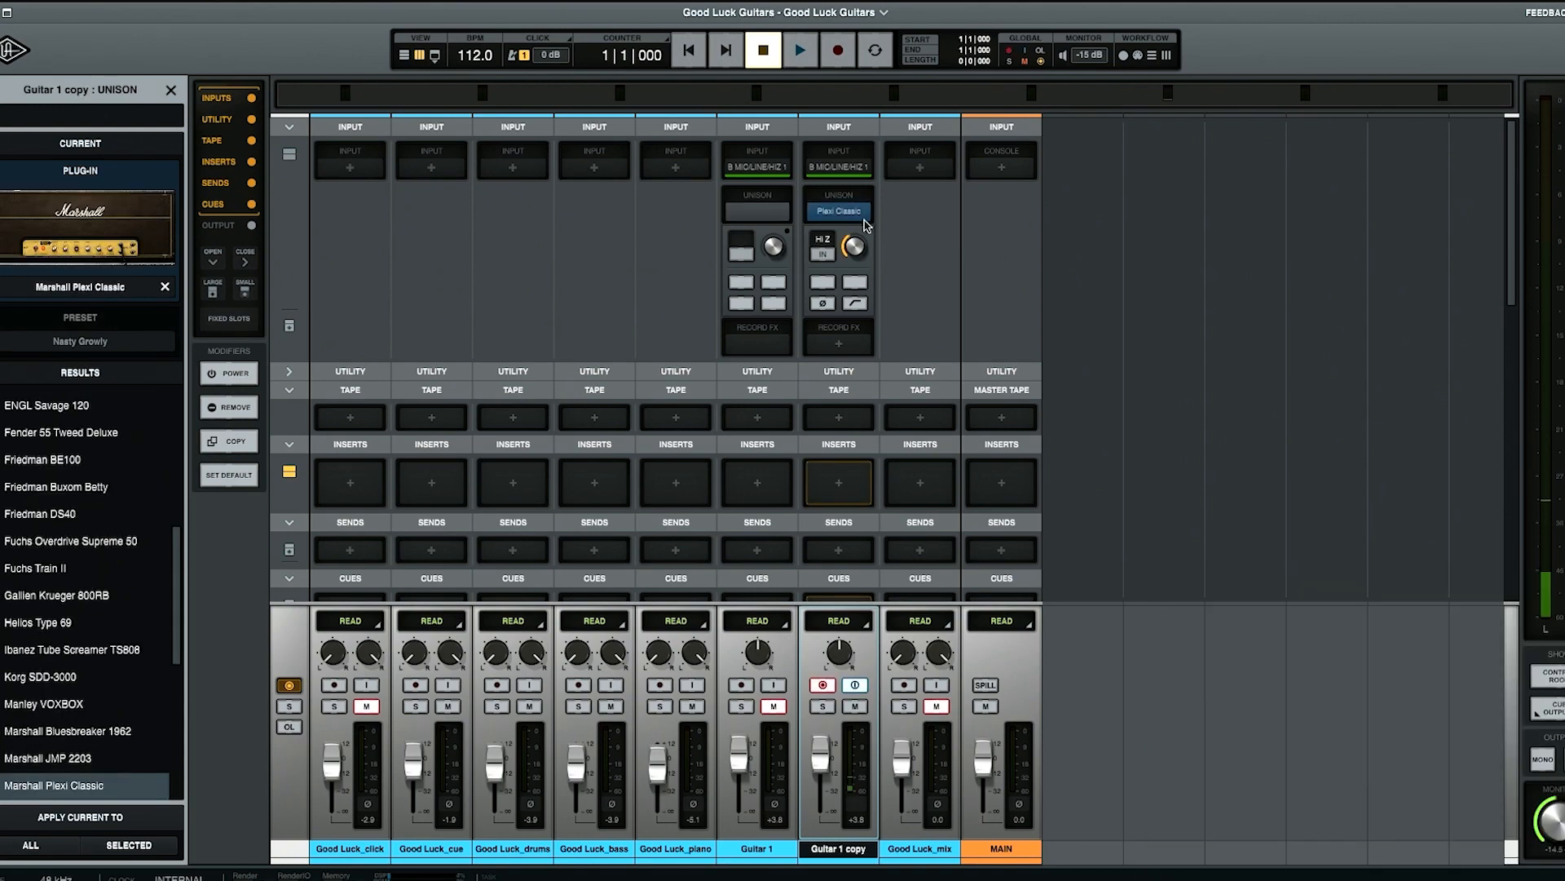
click(840, 212)
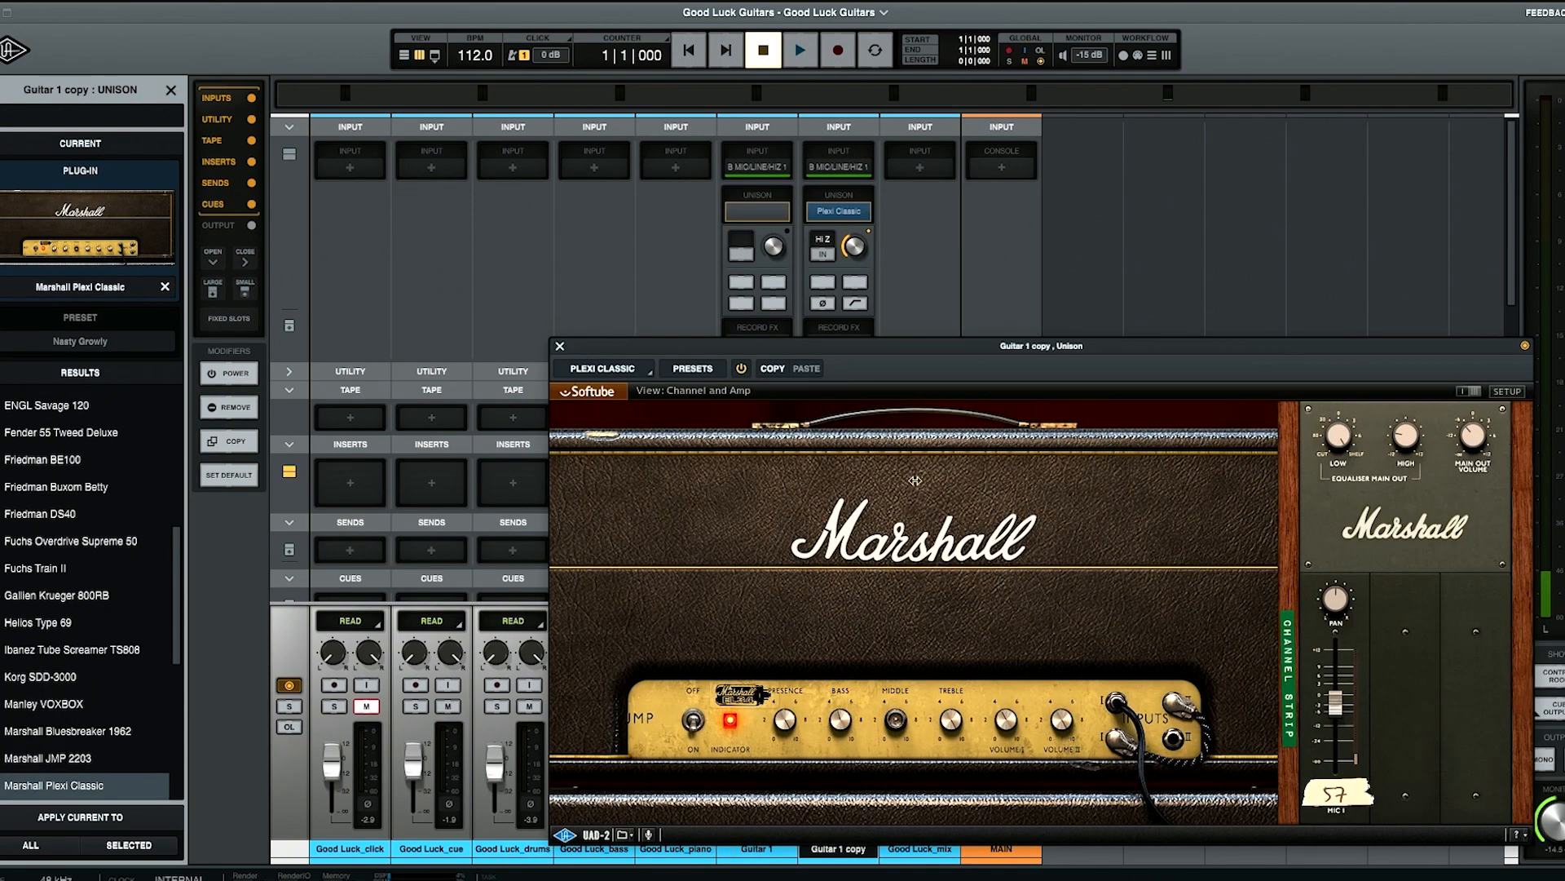
drag(1336, 707, 1335, 710)
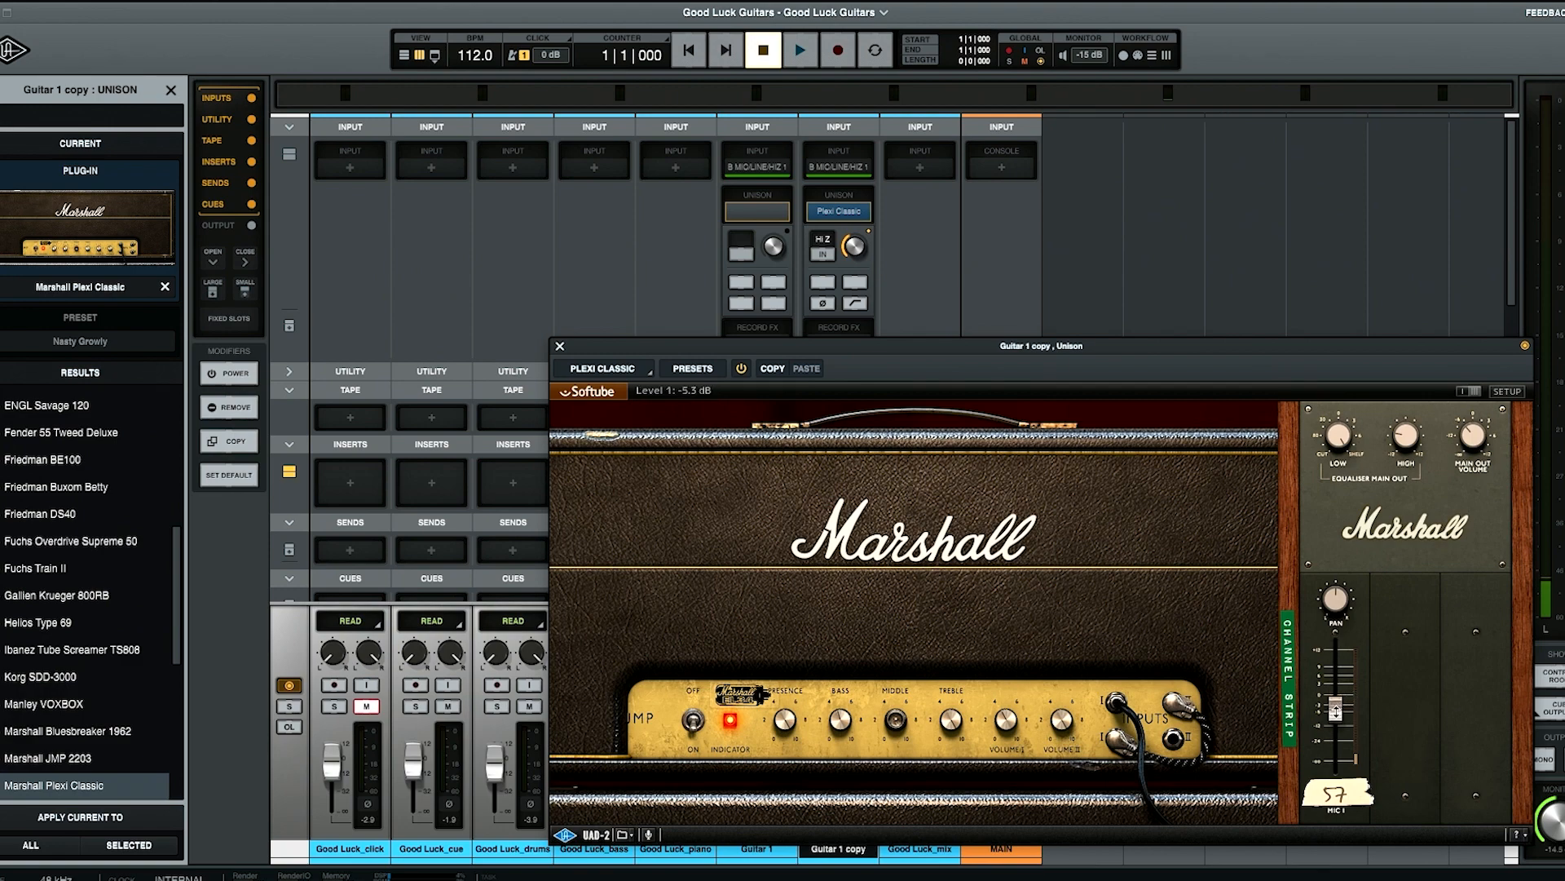
click(561, 344)
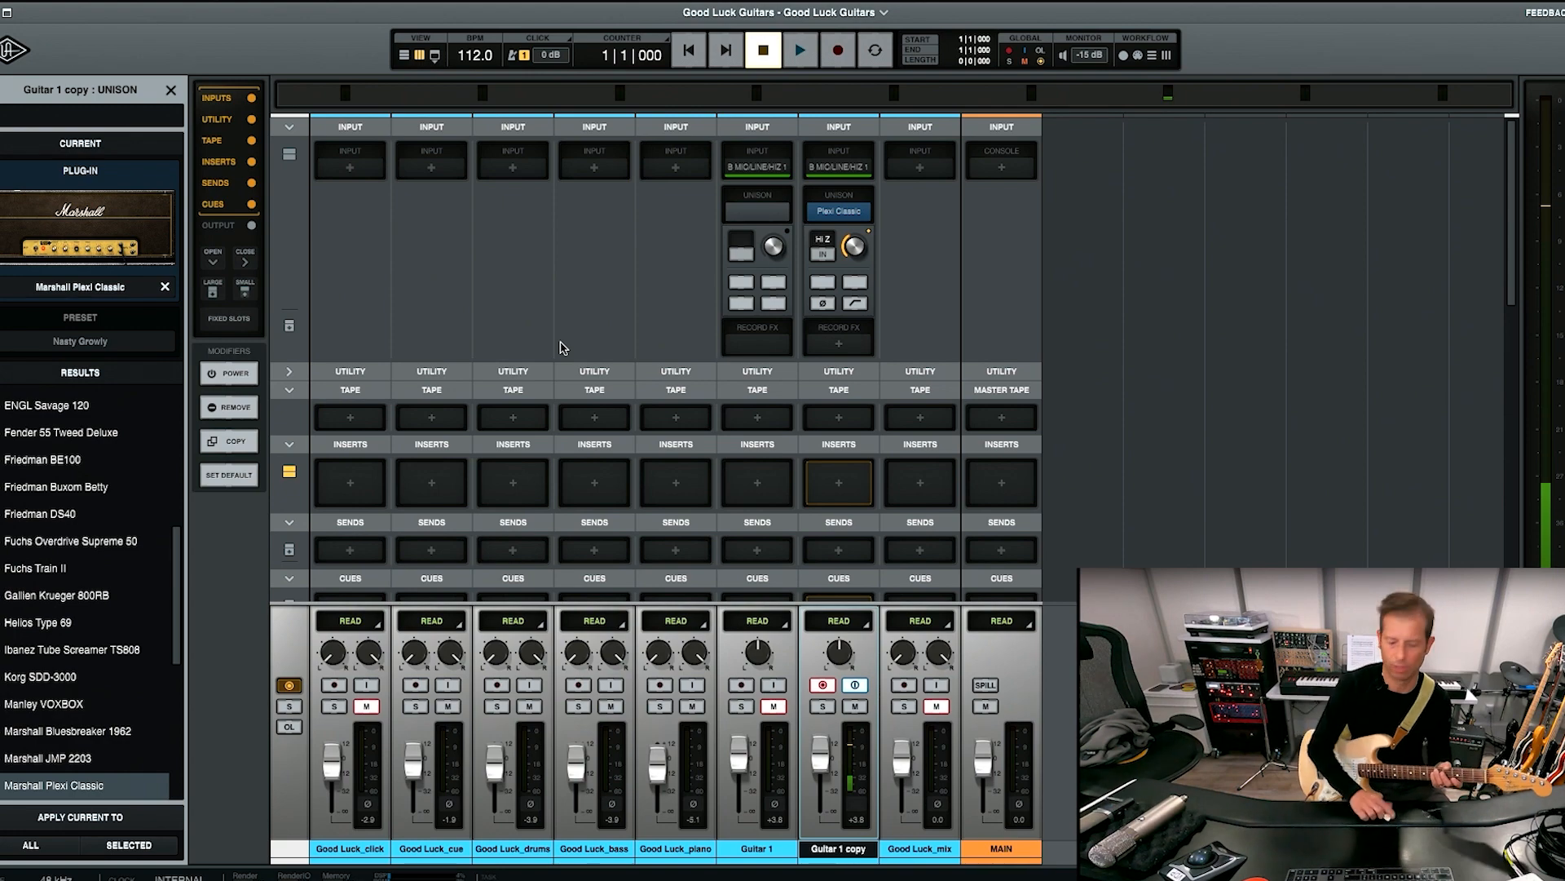
Record a new distorted take on Guitar 1 copy from the start of the song, and turn off its arm and monitoring.
key(super+equal)
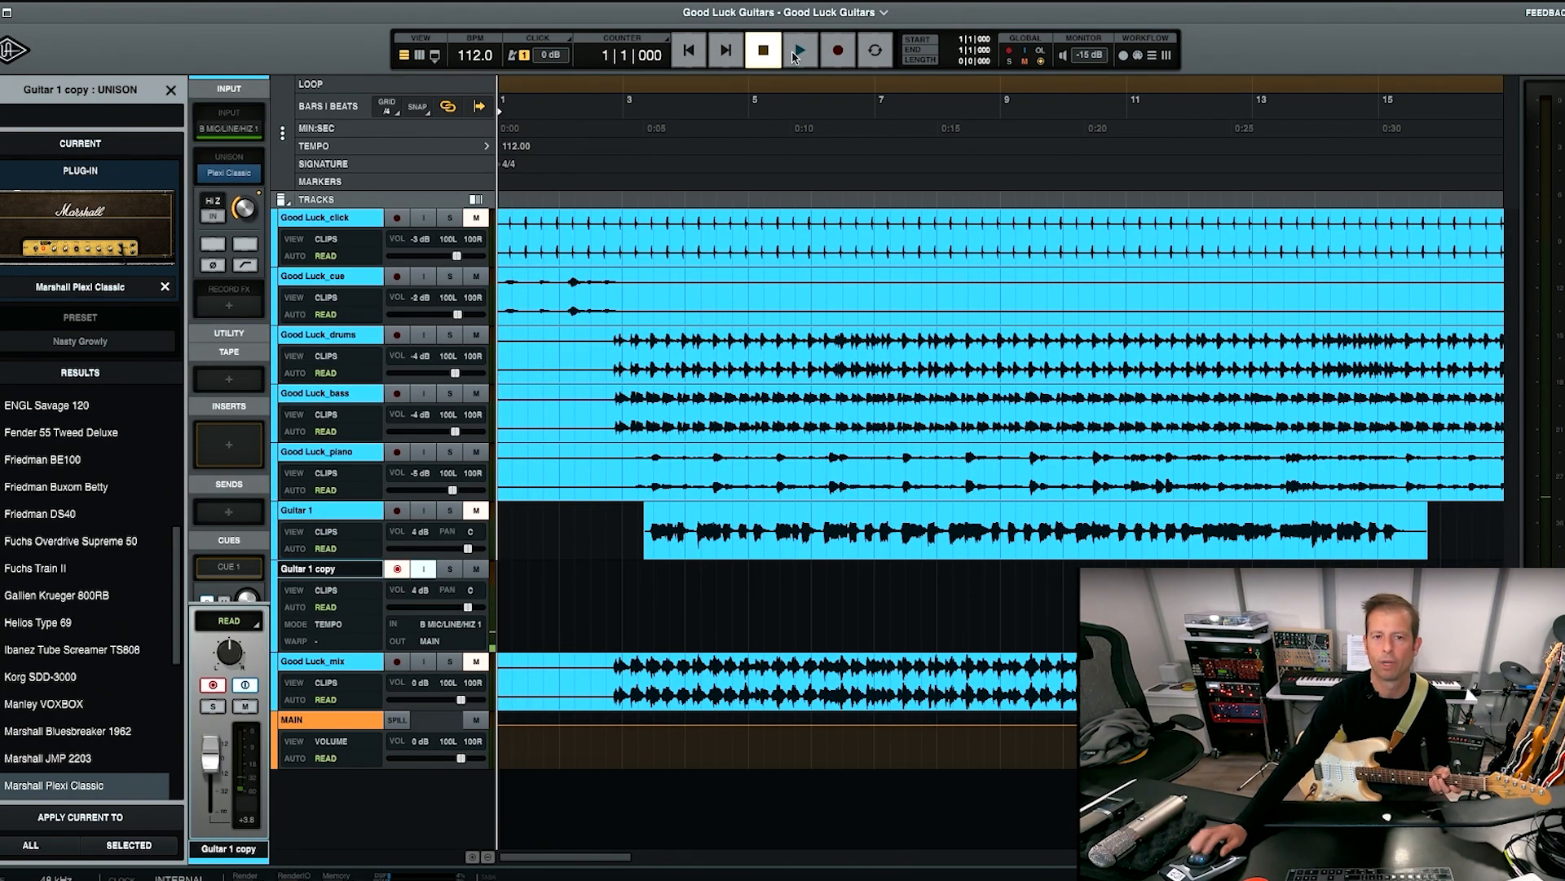
click(838, 49)
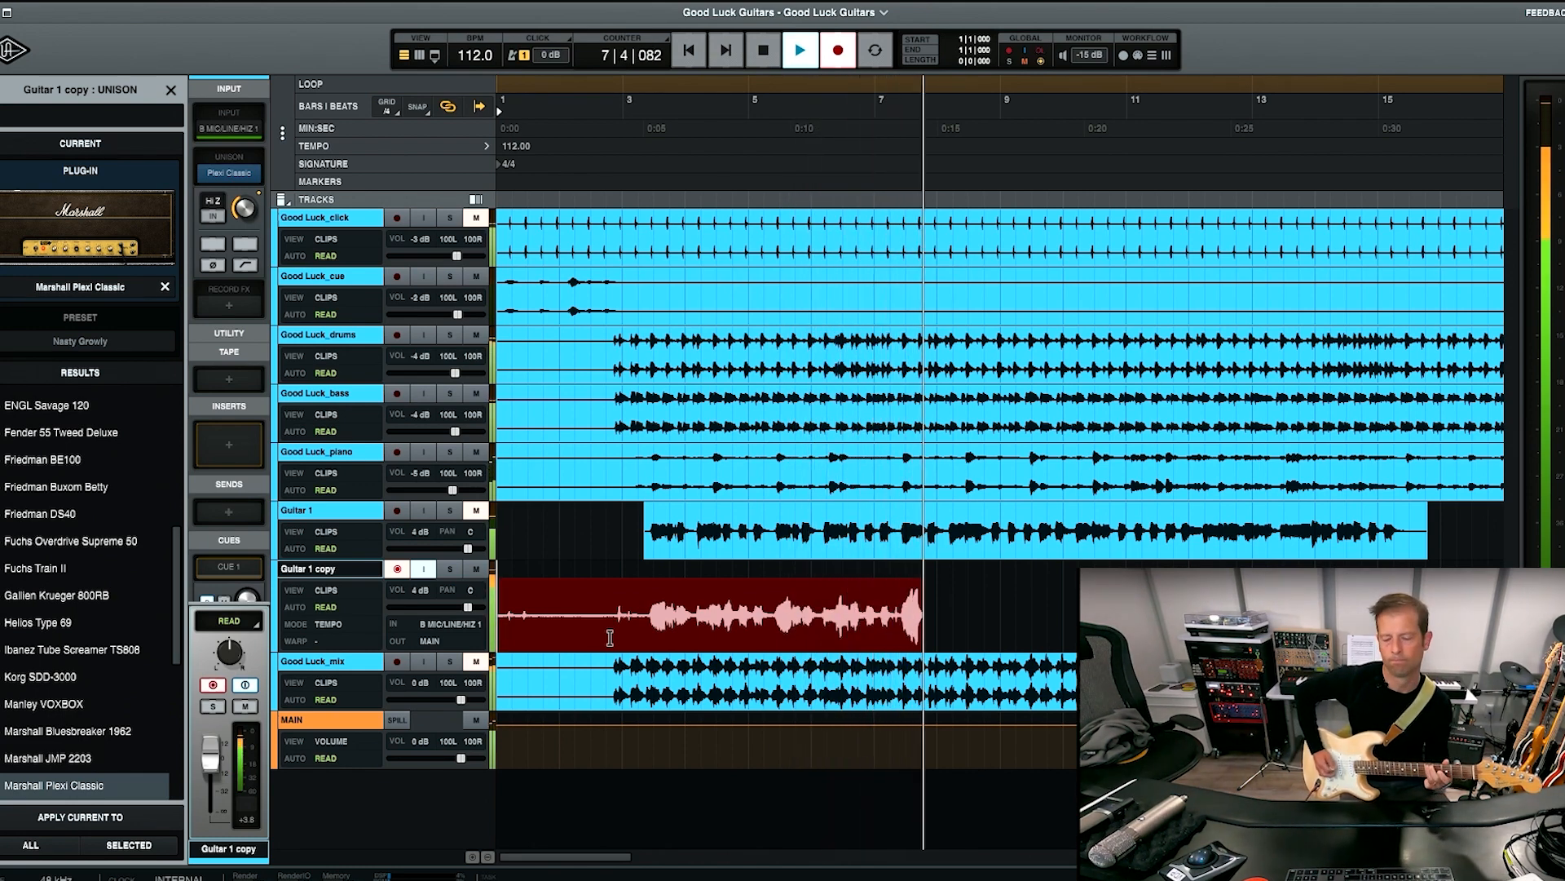
key(space)
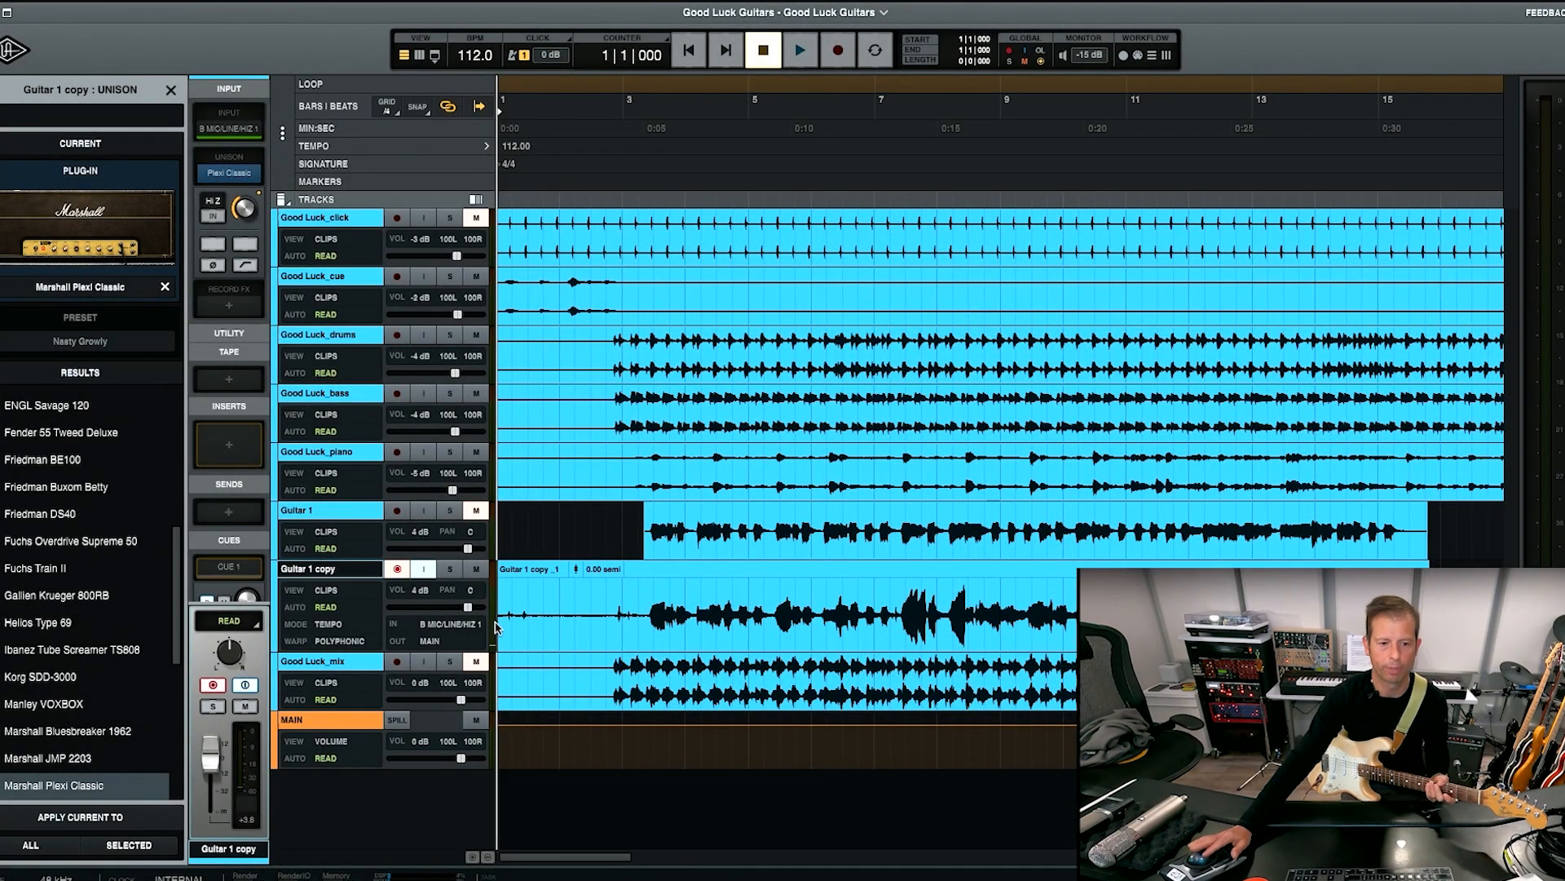
click(400, 572)
click(419, 571)
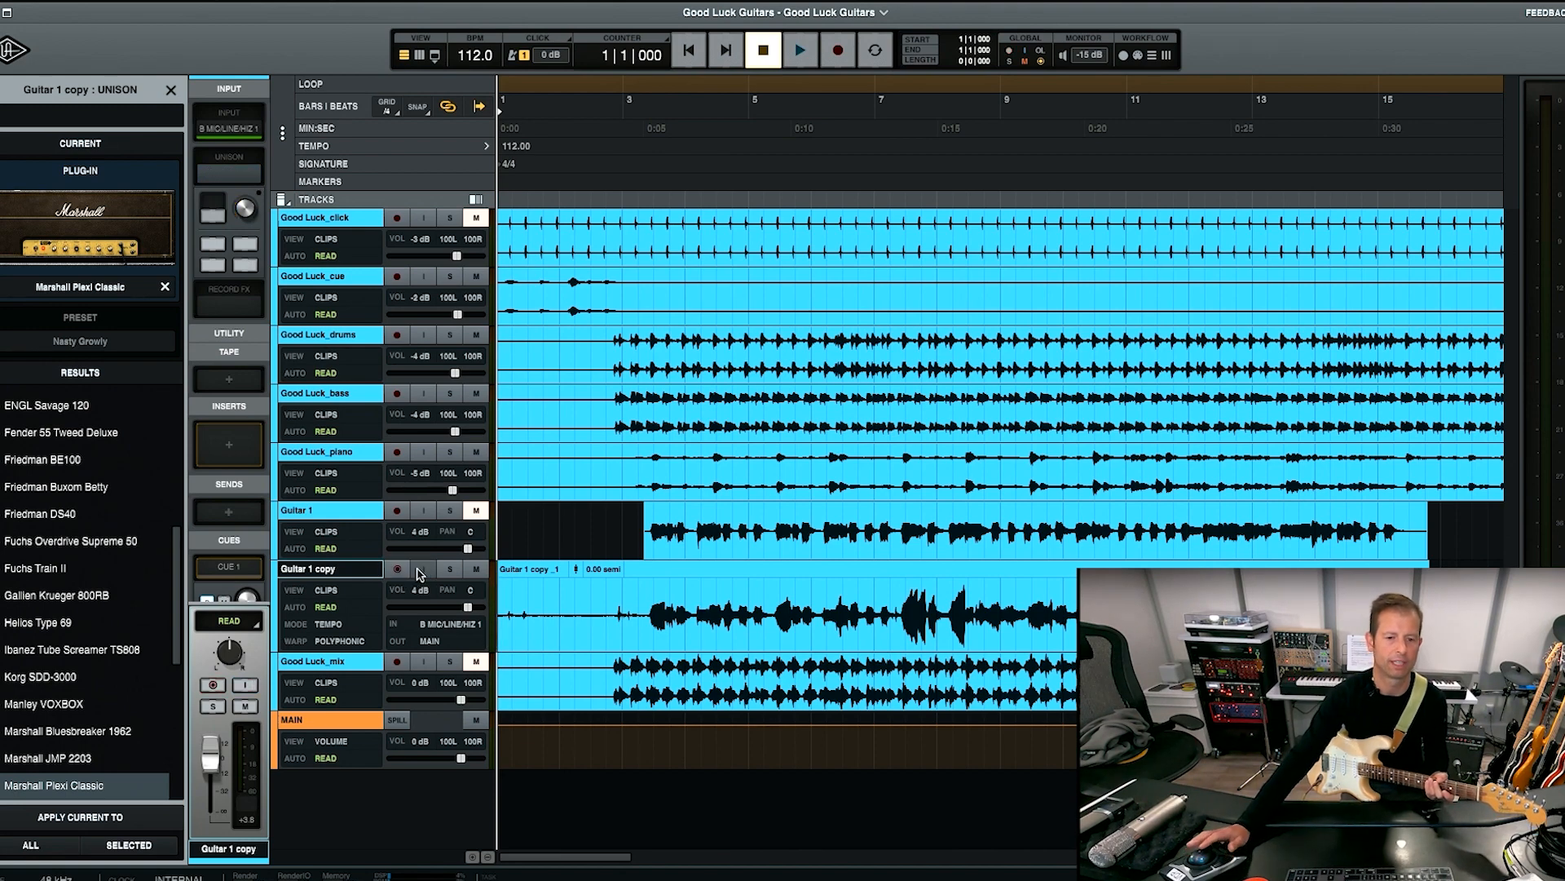
key(super+equal)
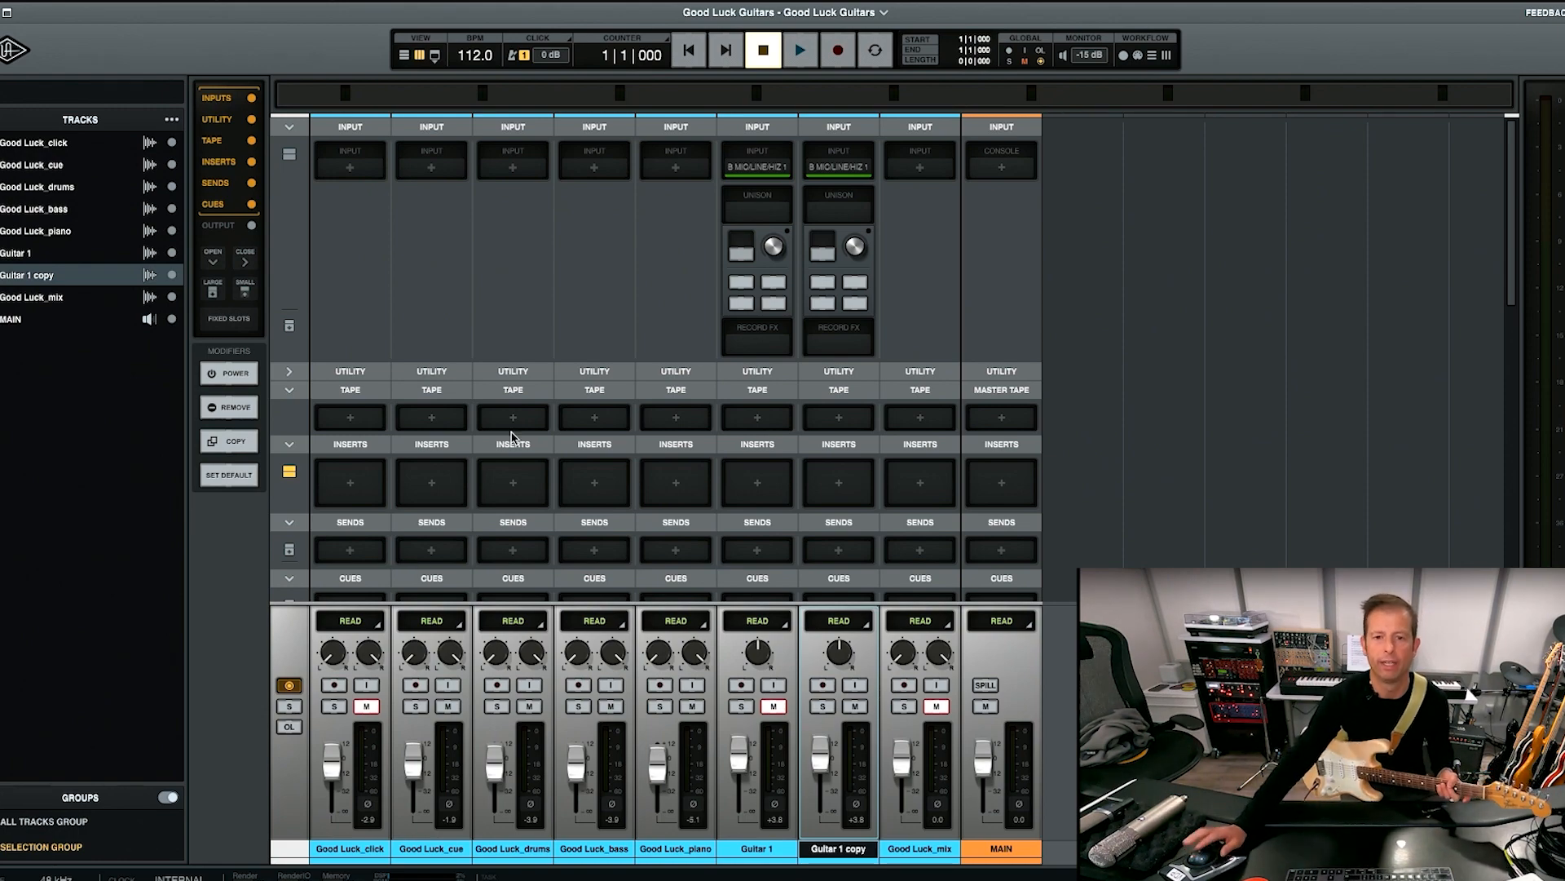
key(super+equal)
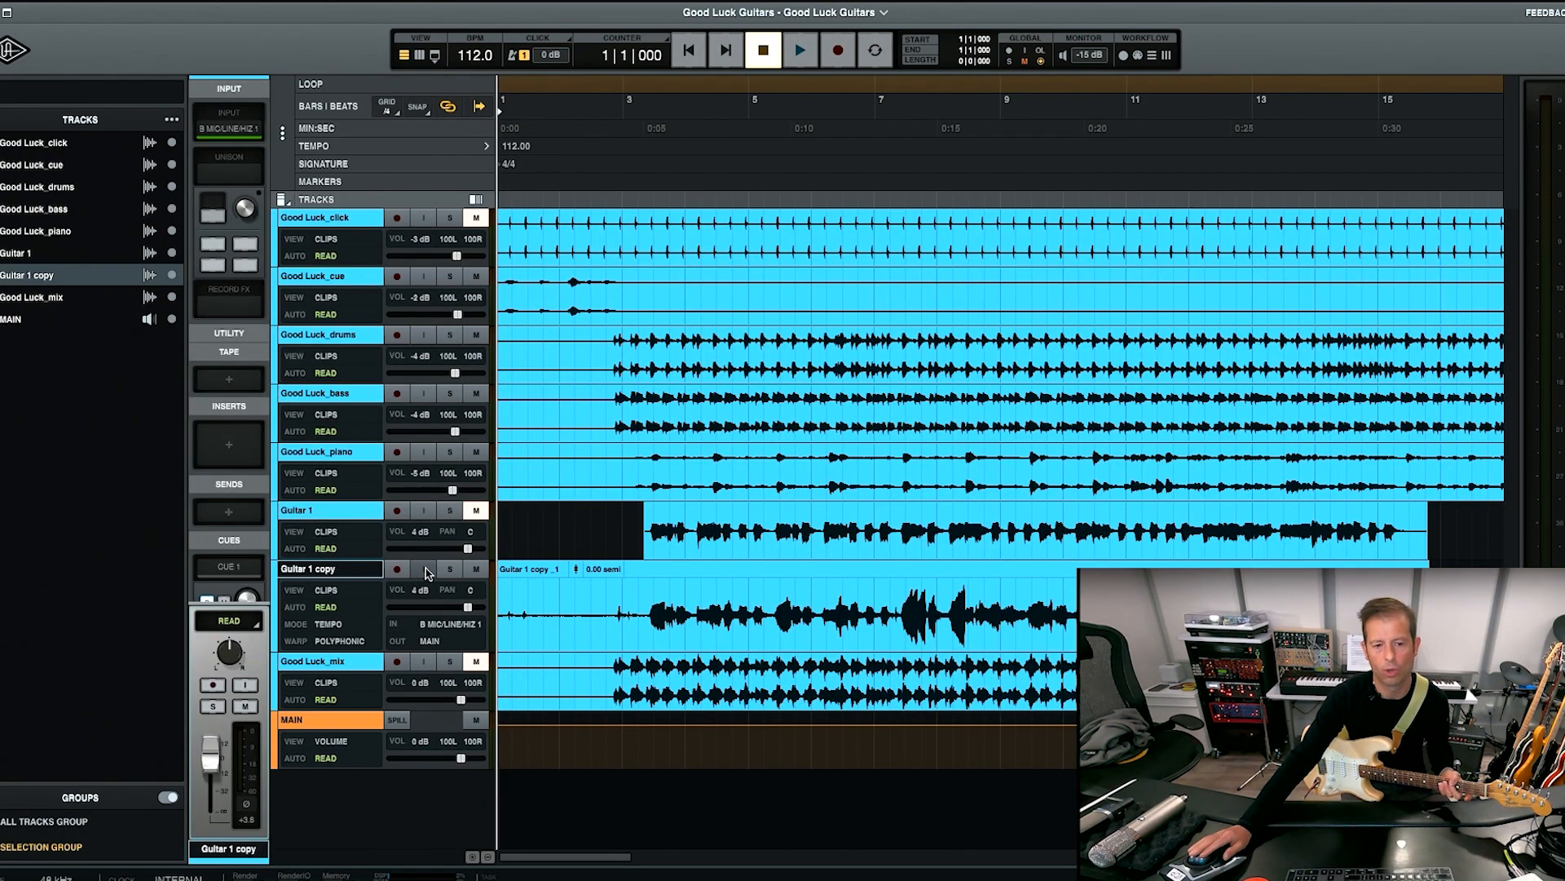
Rearm Guitar 1 copy to inspect its Unison Plexi Classic in the mixer, disarm it, and return to the timeline.
click(397, 570)
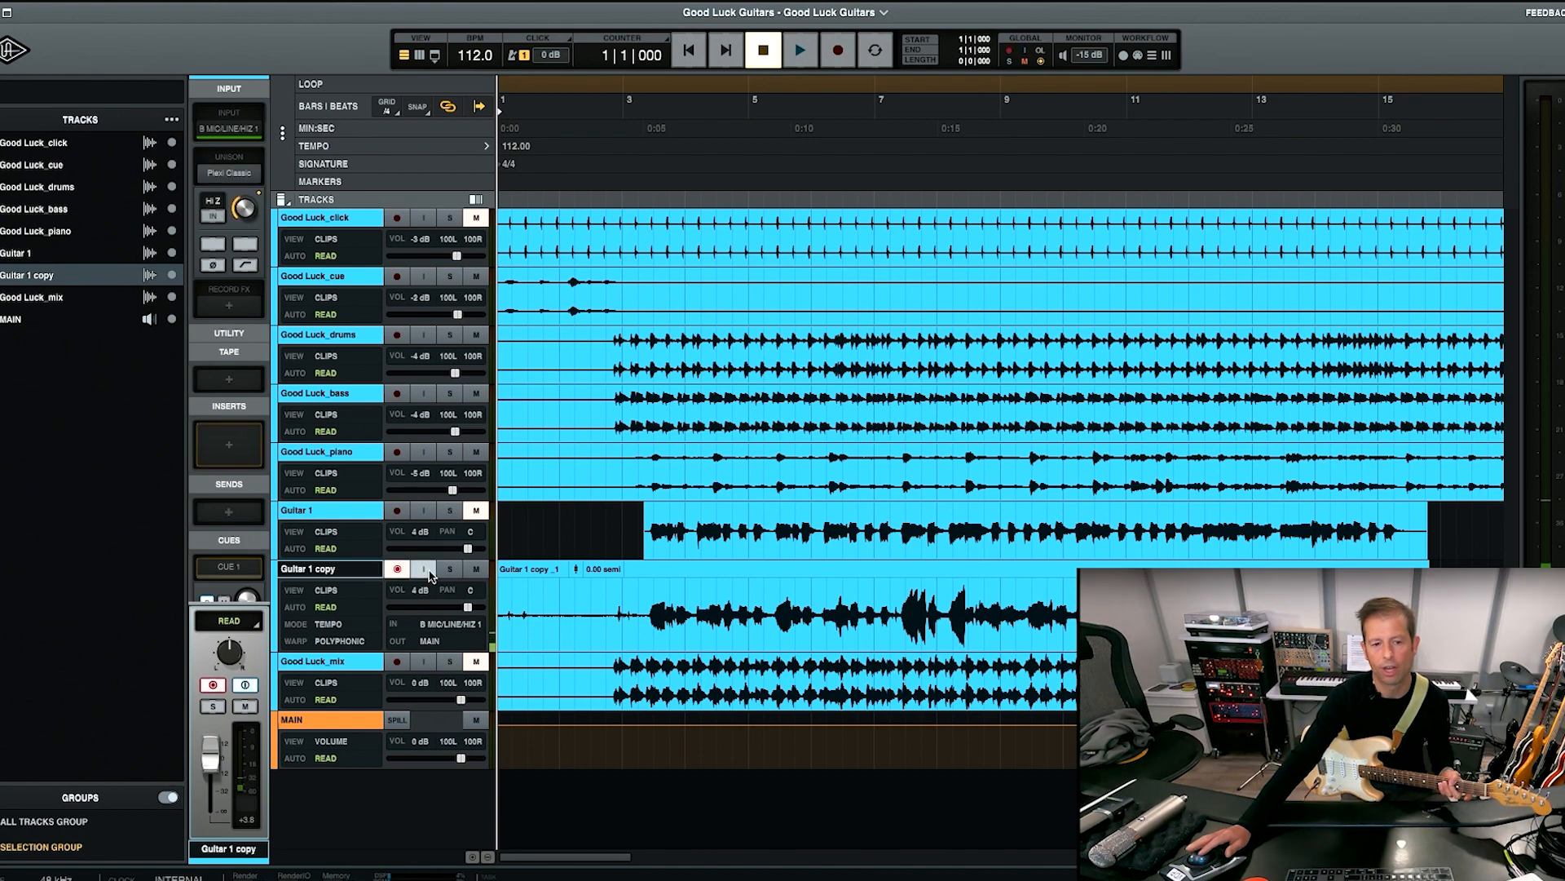
key(super+equal)
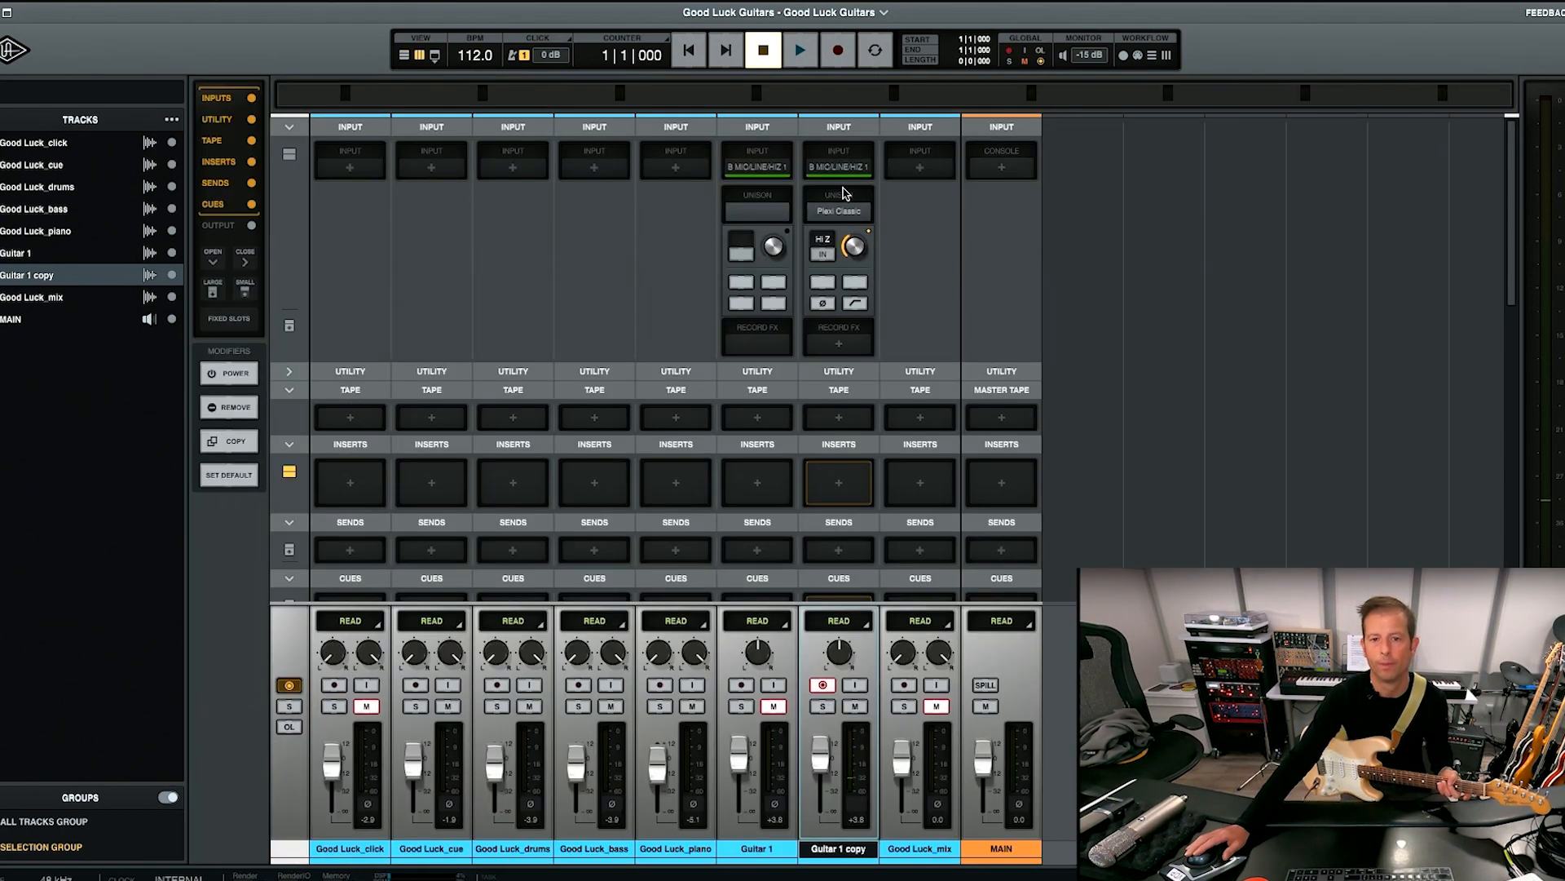
click(839, 212)
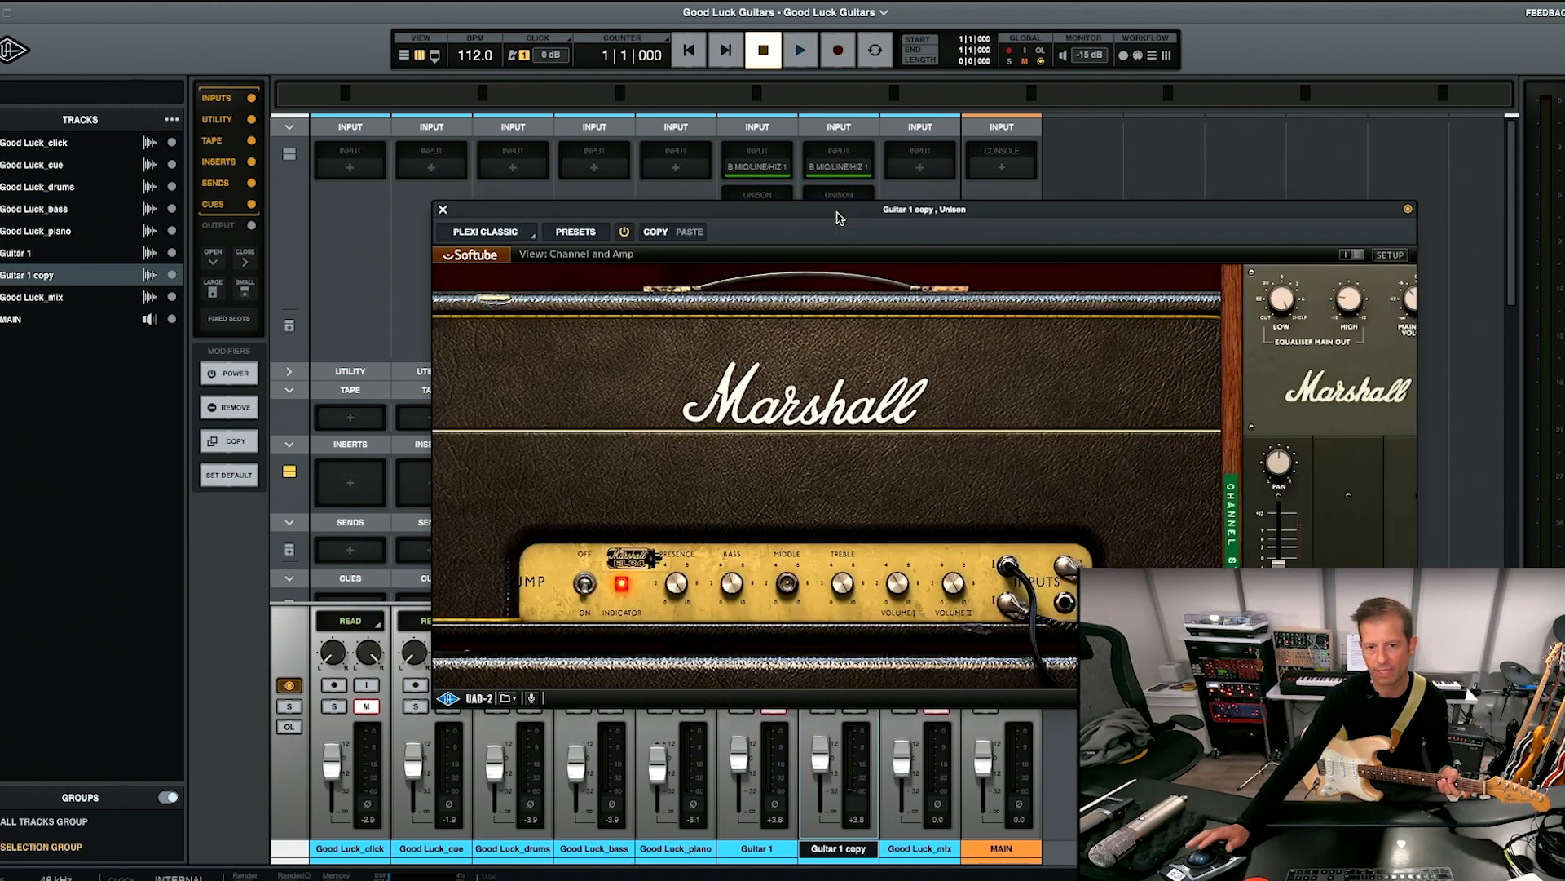
click(445, 211)
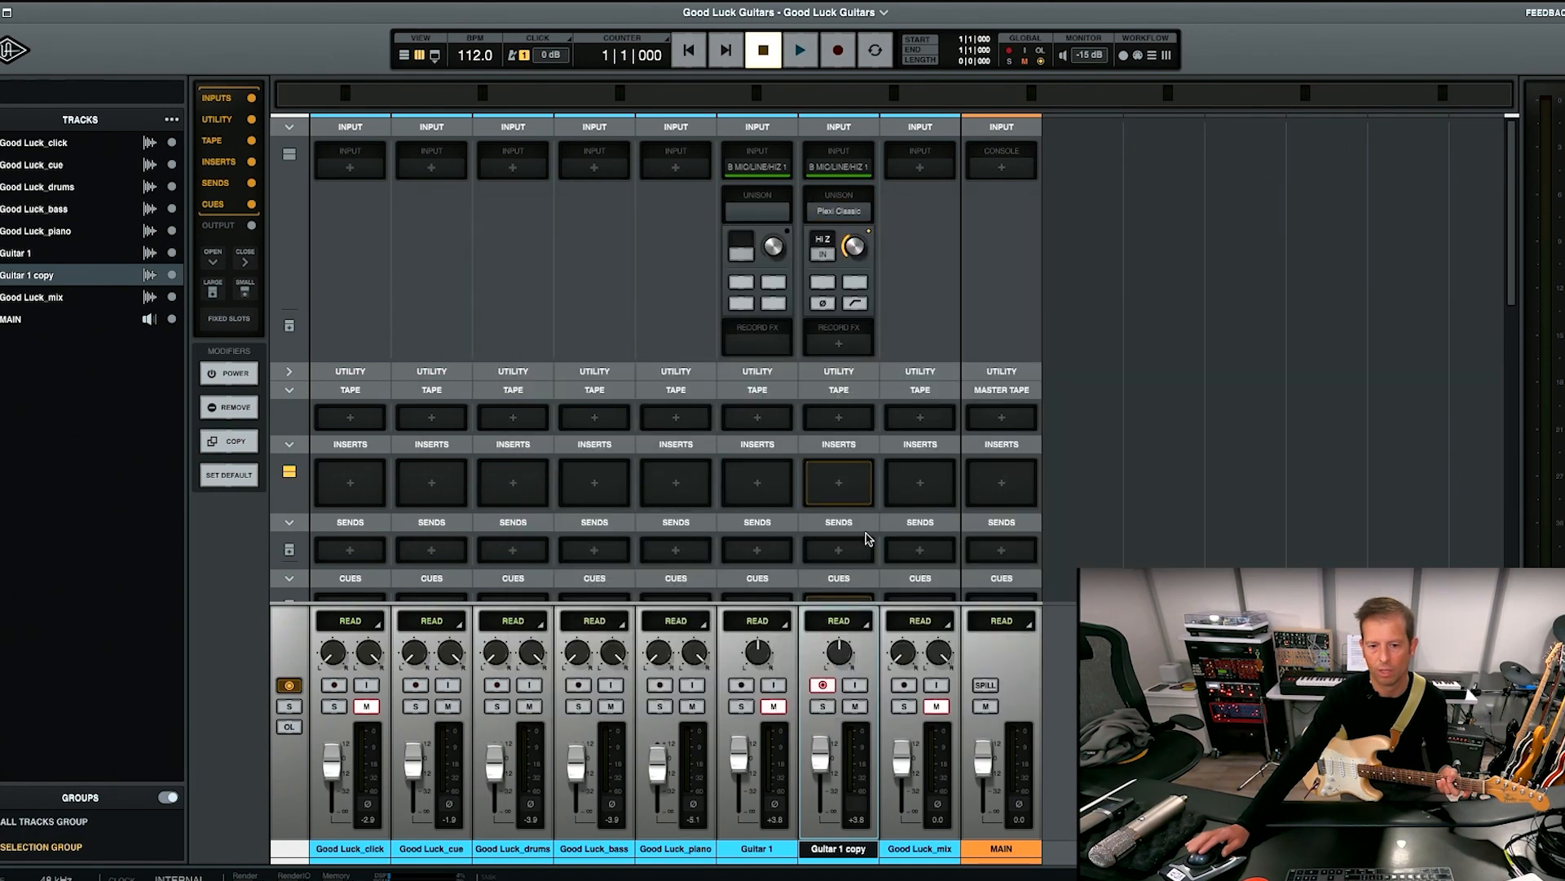
click(819, 687)
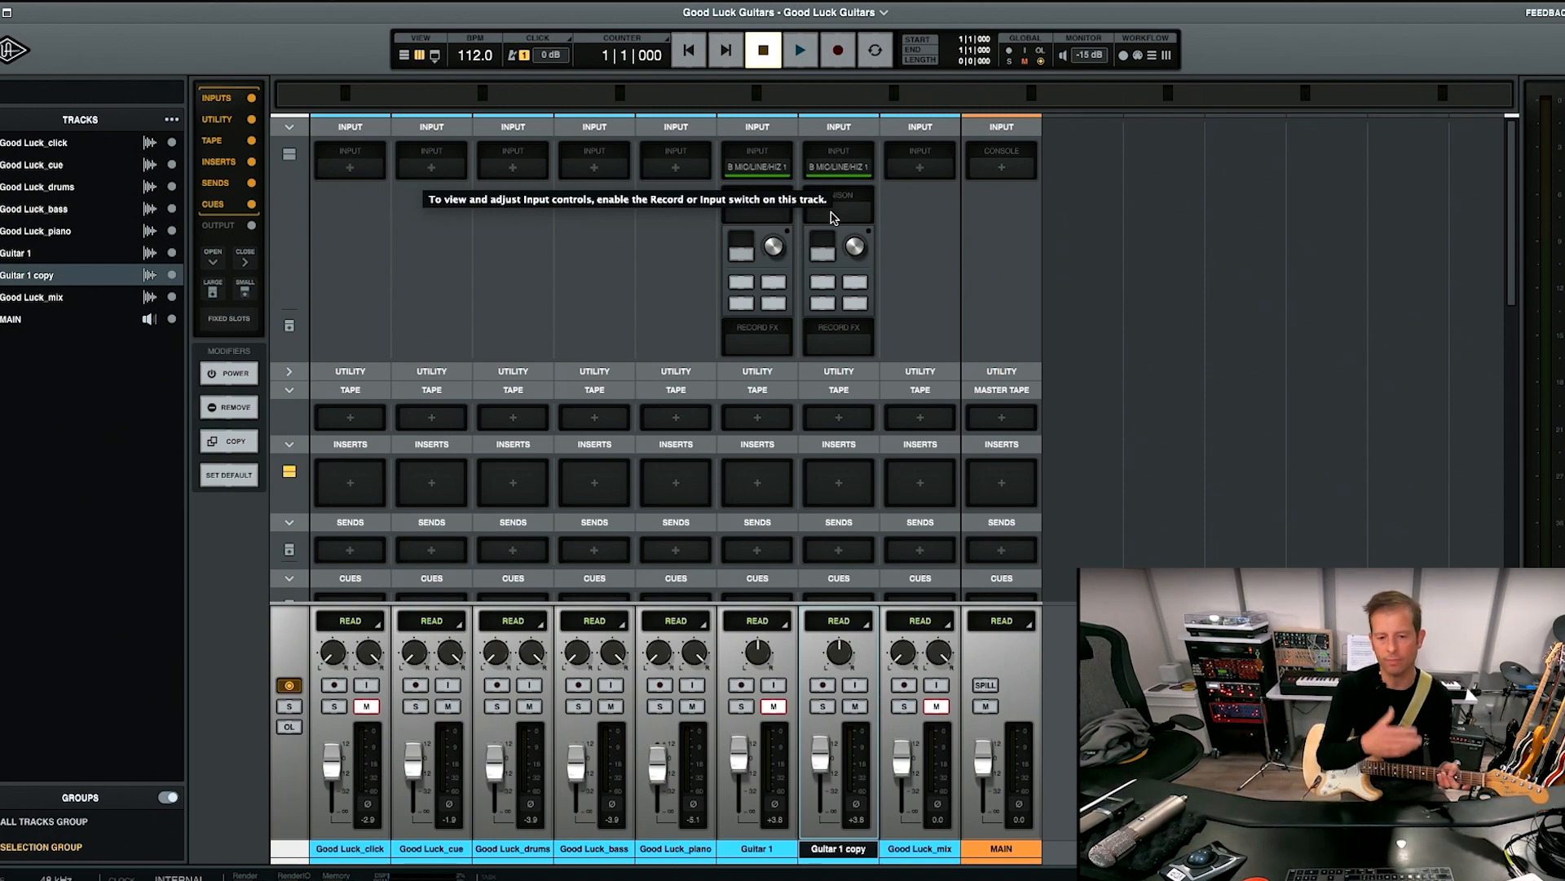
key(super+equal)
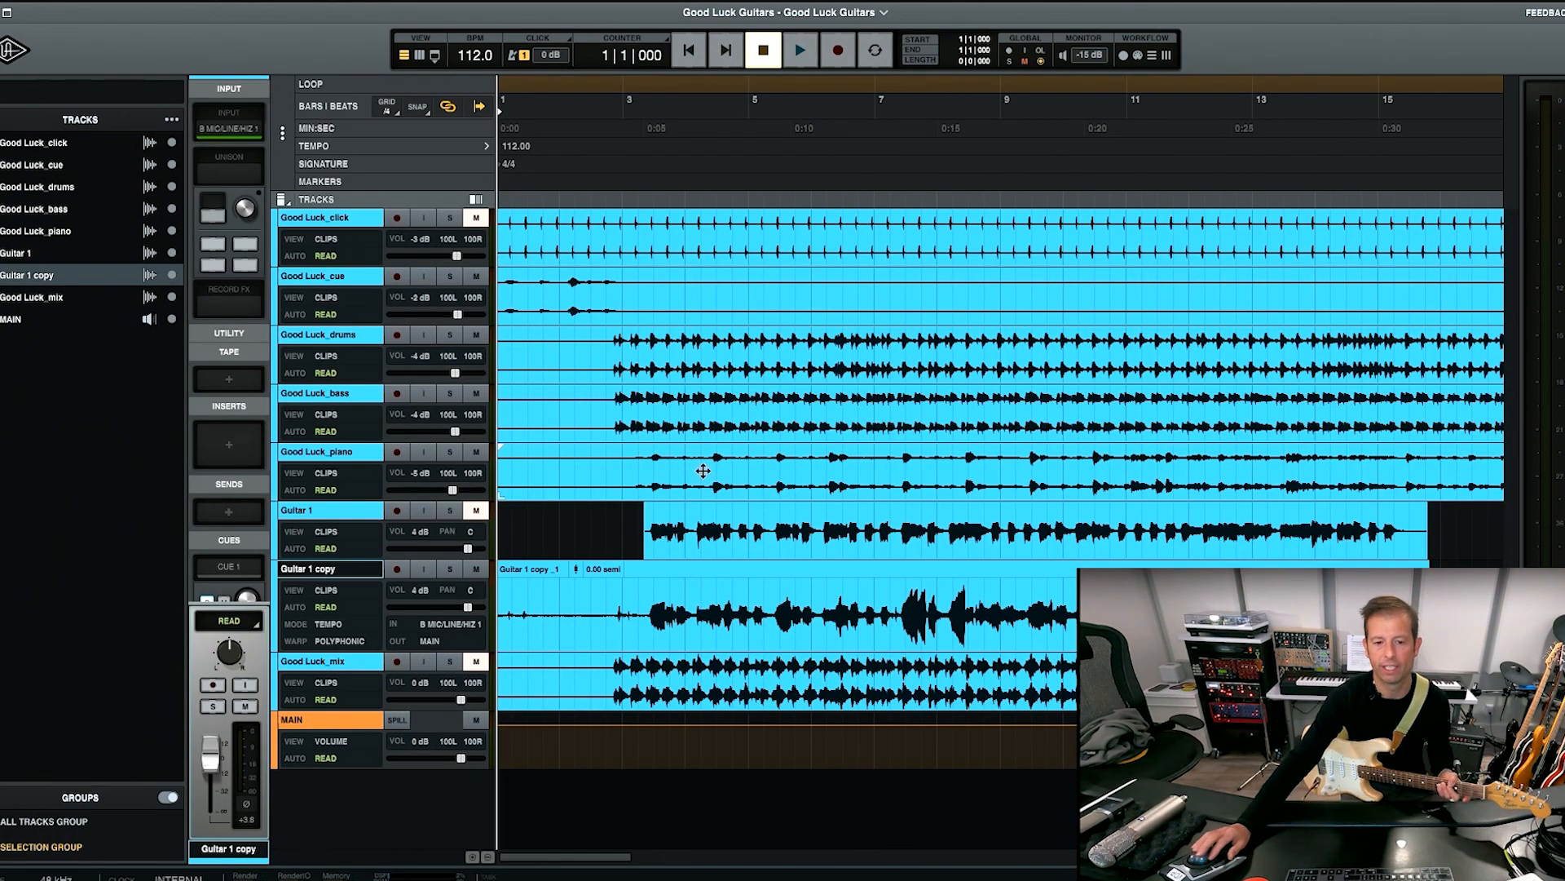
Solo Guitar 1 copy and play its distorted take from about bar 3.
click(451, 569)
click(640, 601)
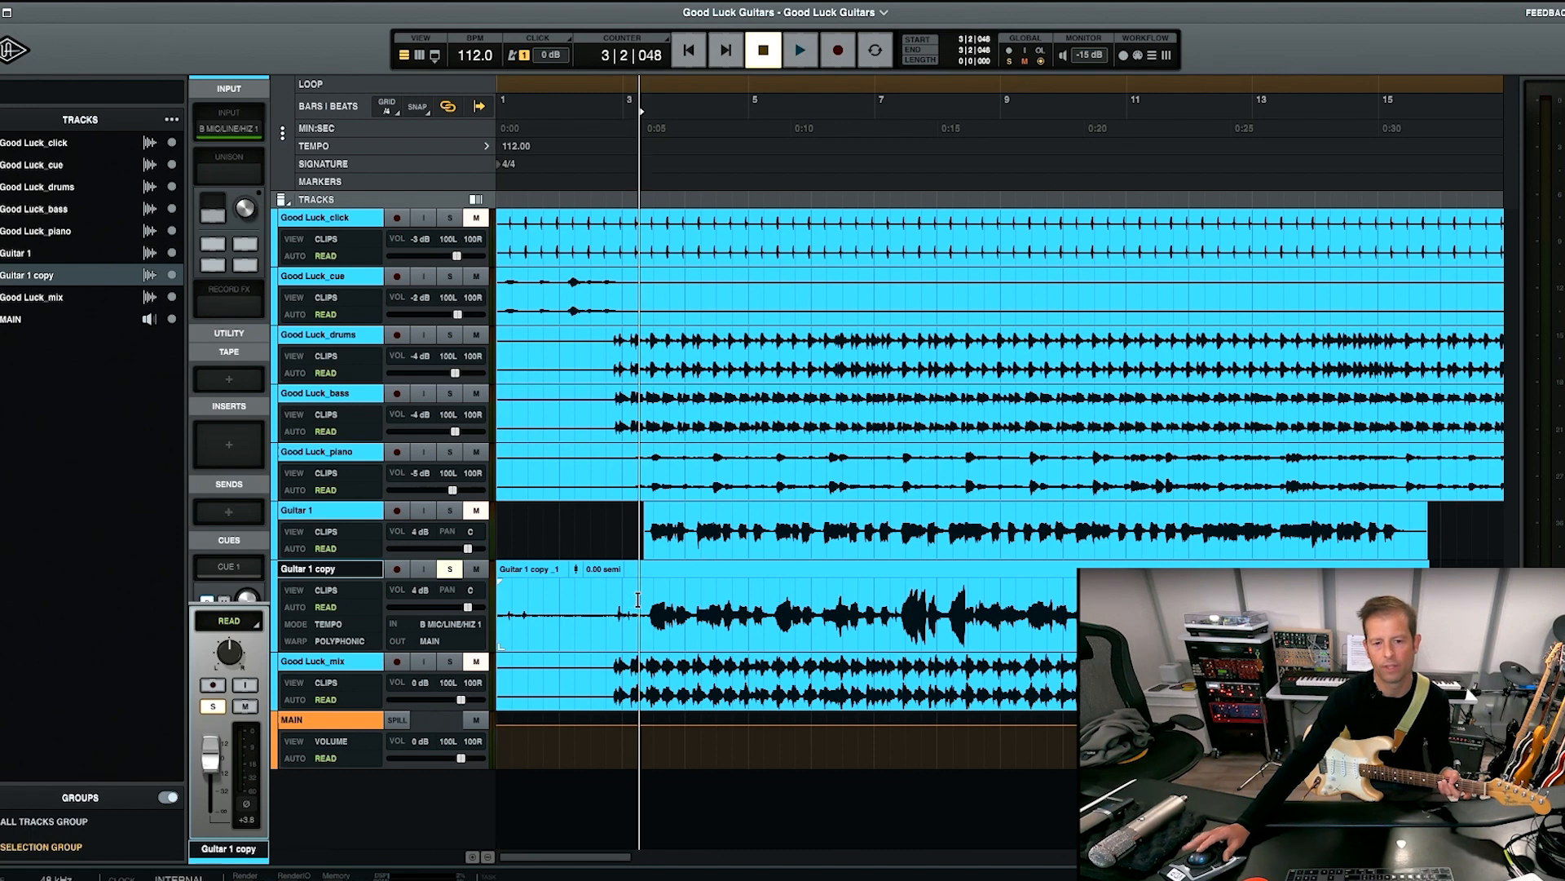
key(space)
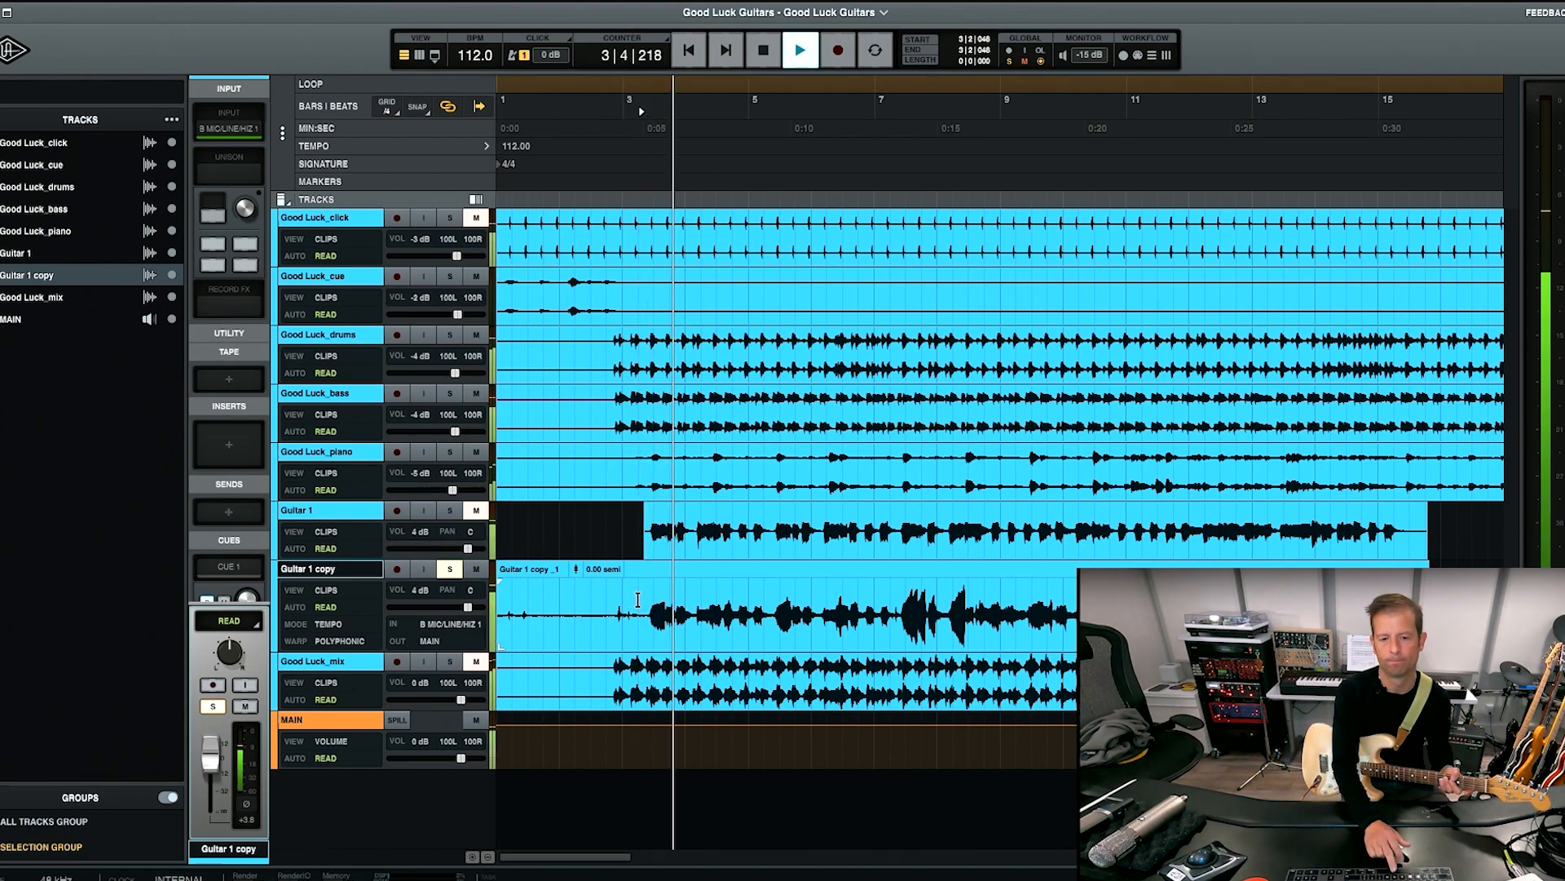
key(space)
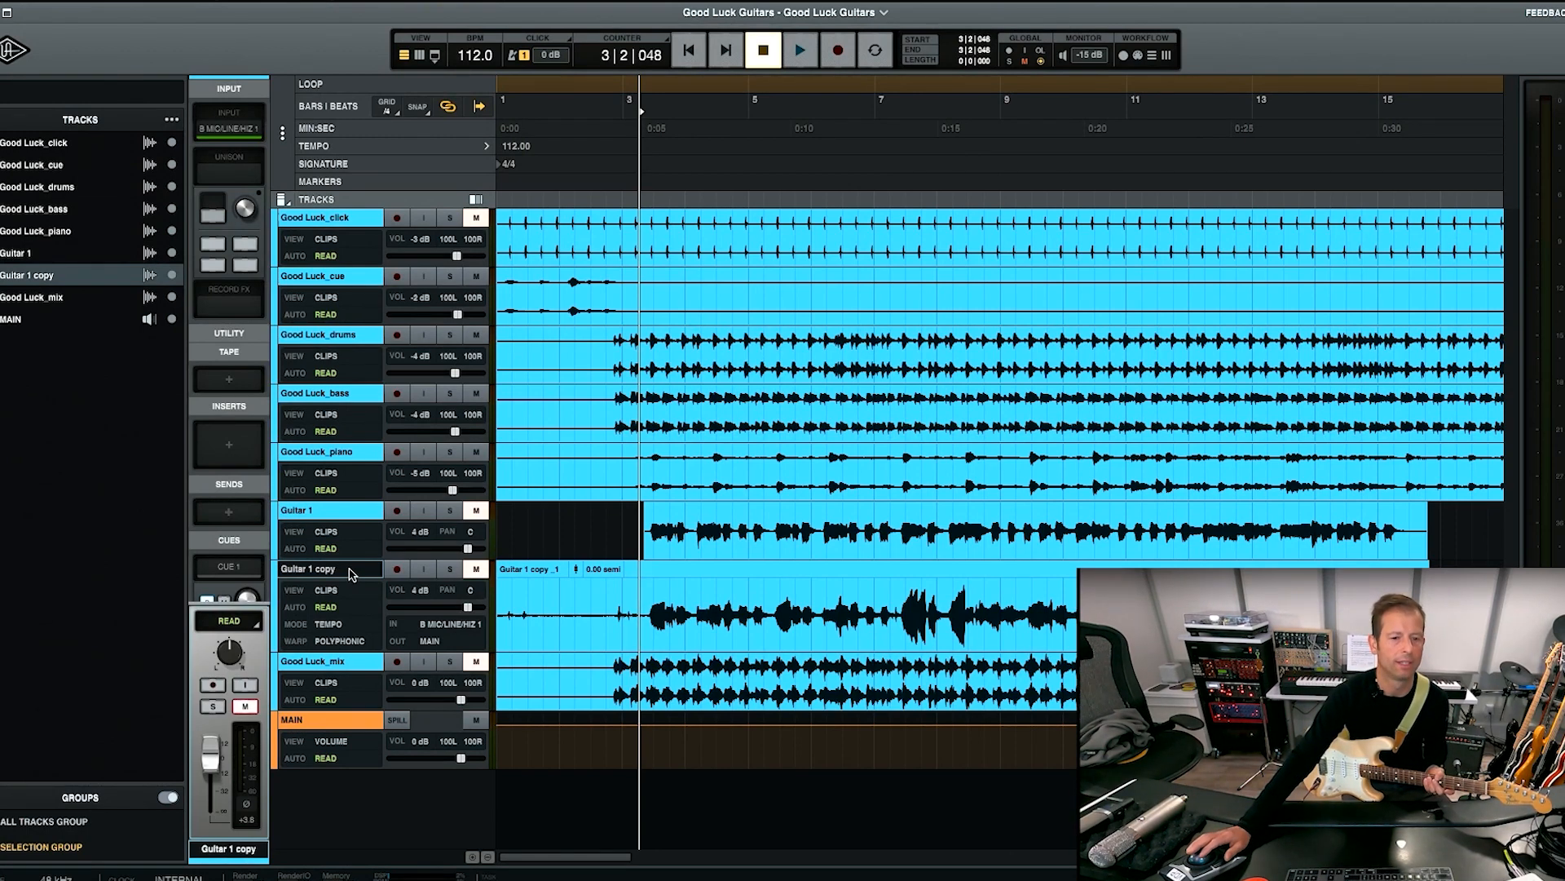
Duplicate the Guitar 1 copy track without its content.
right_click(352, 573)
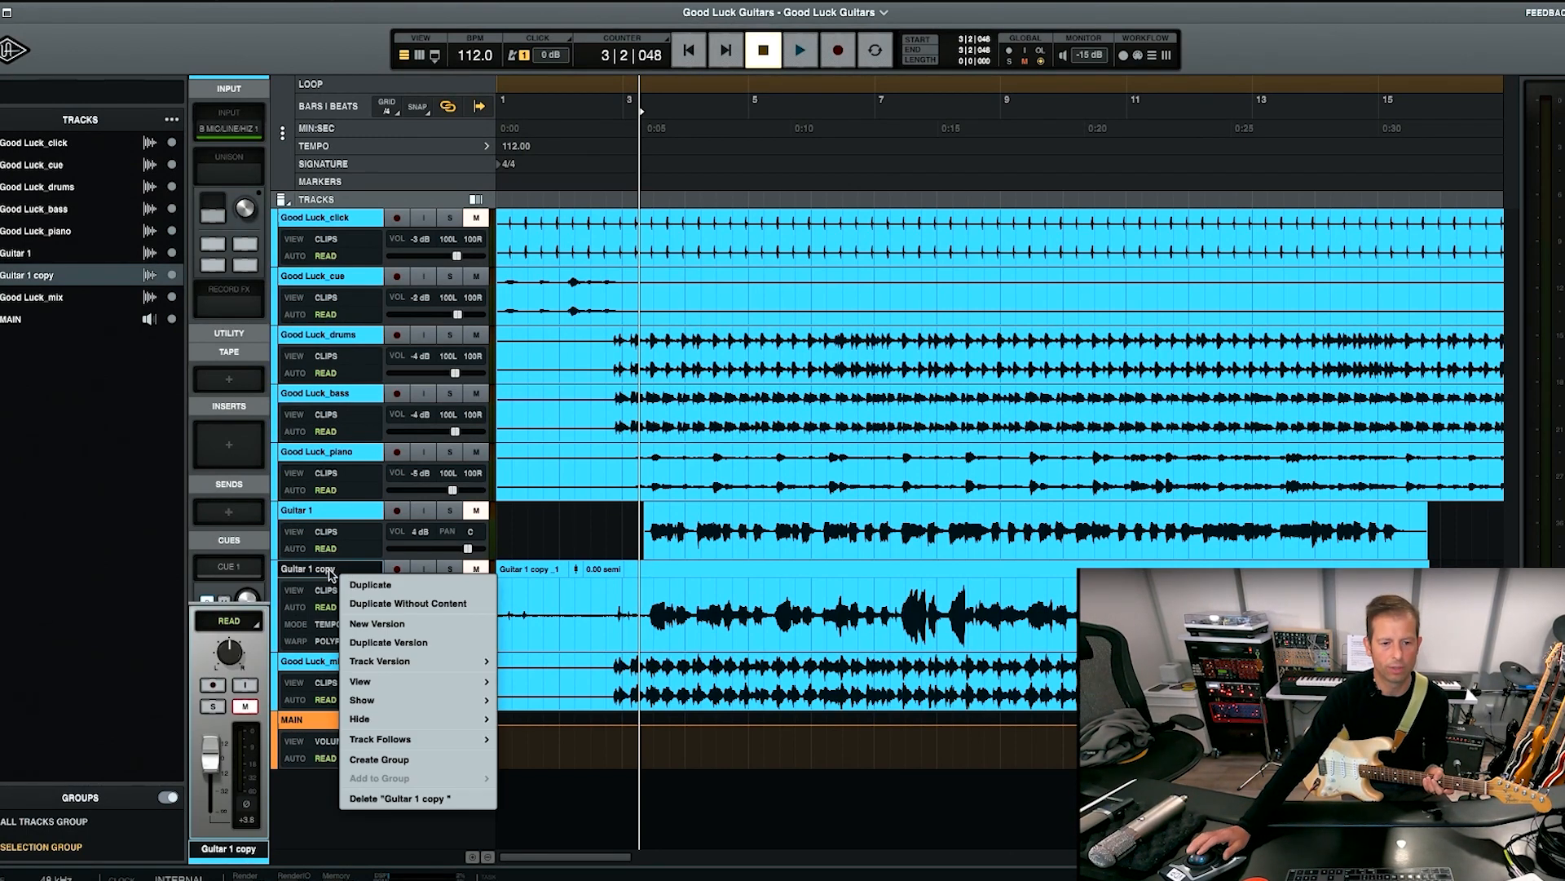
click(330, 570)
right_click(353, 569)
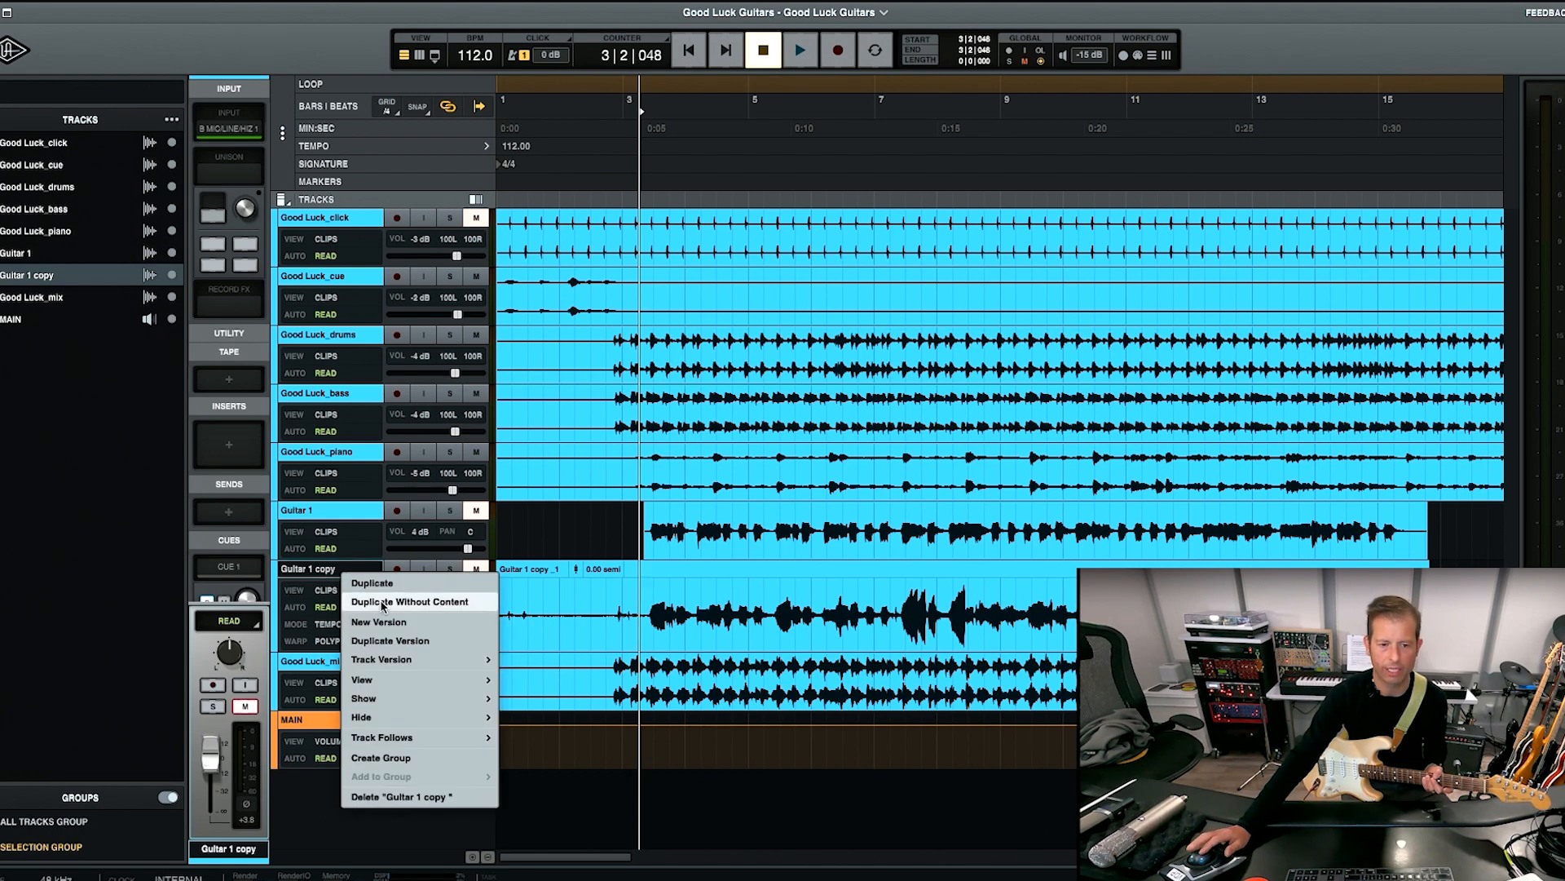
click(383, 602)
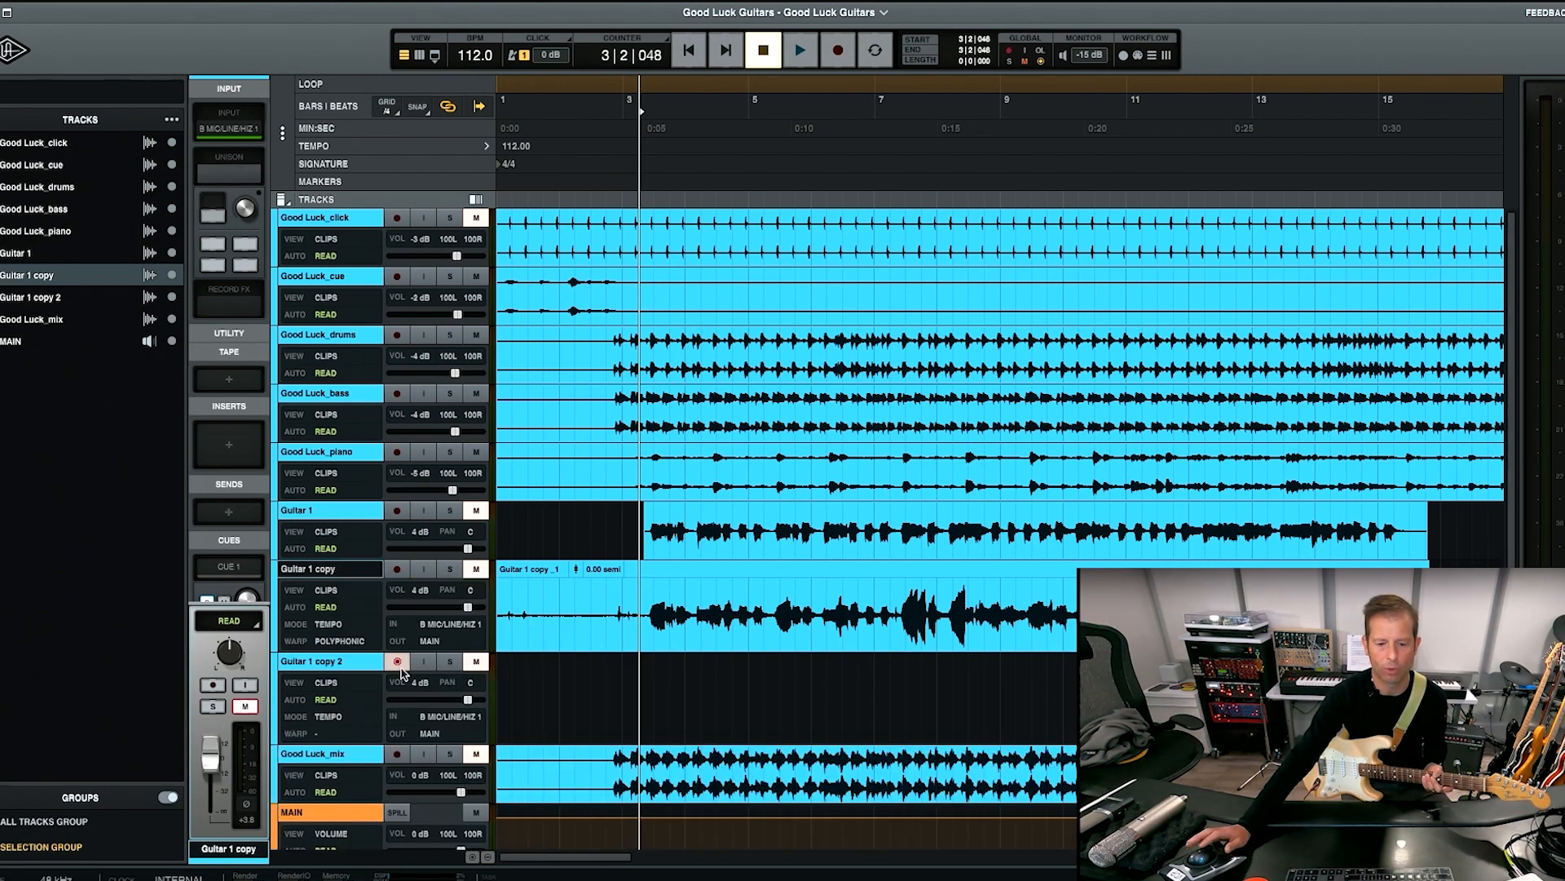
Remove the Marshall Plexi Classic from the Unison slot of Guitar 1 copy 2 in the mixer.
key(super+equal)
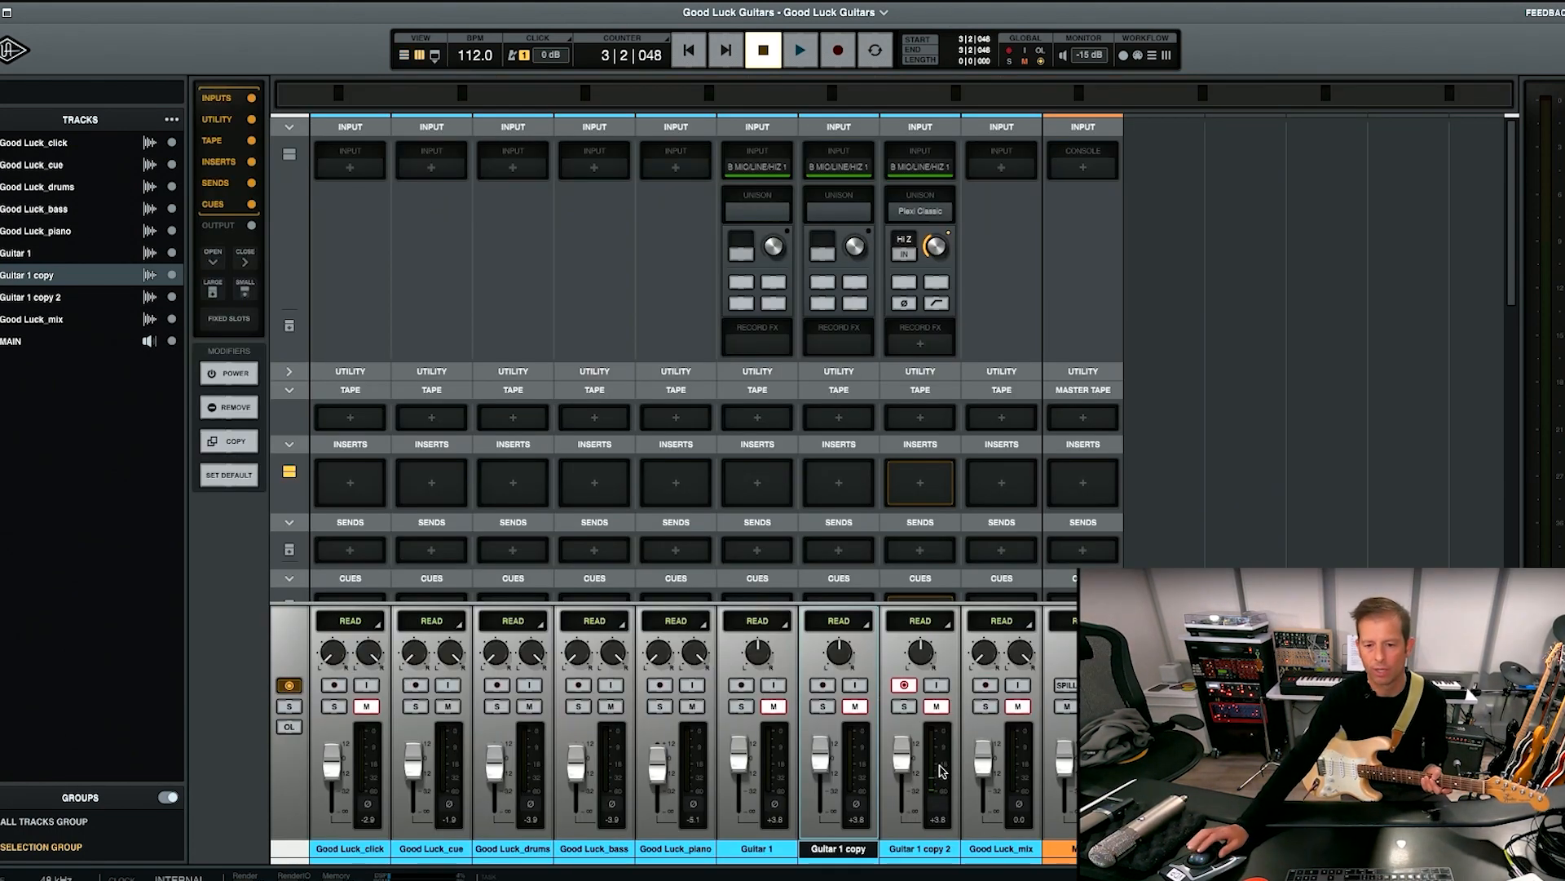
click(919, 848)
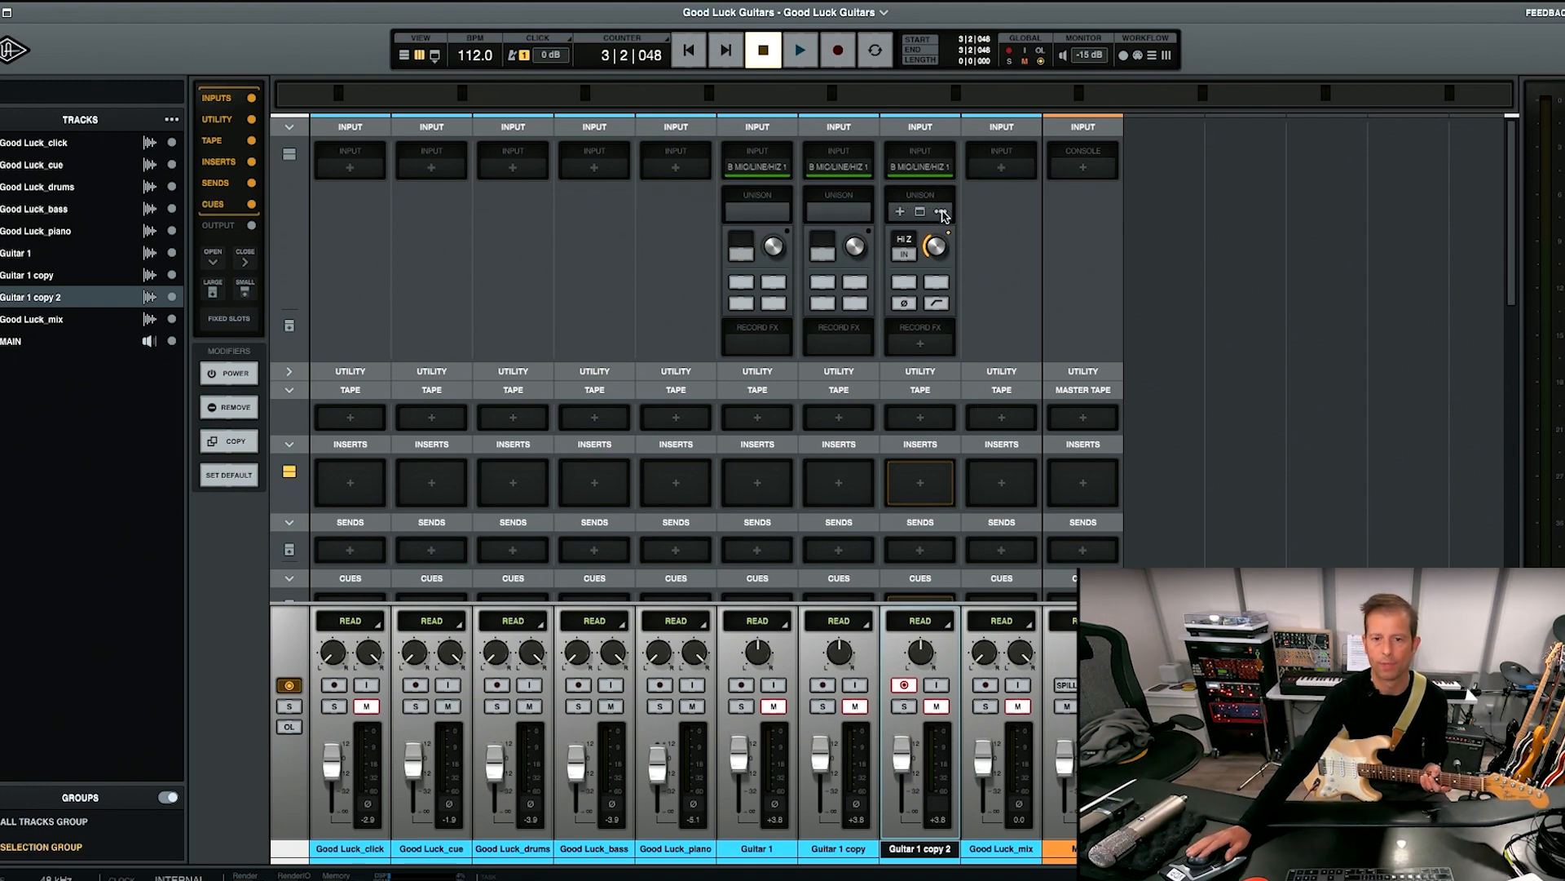
click(941, 213)
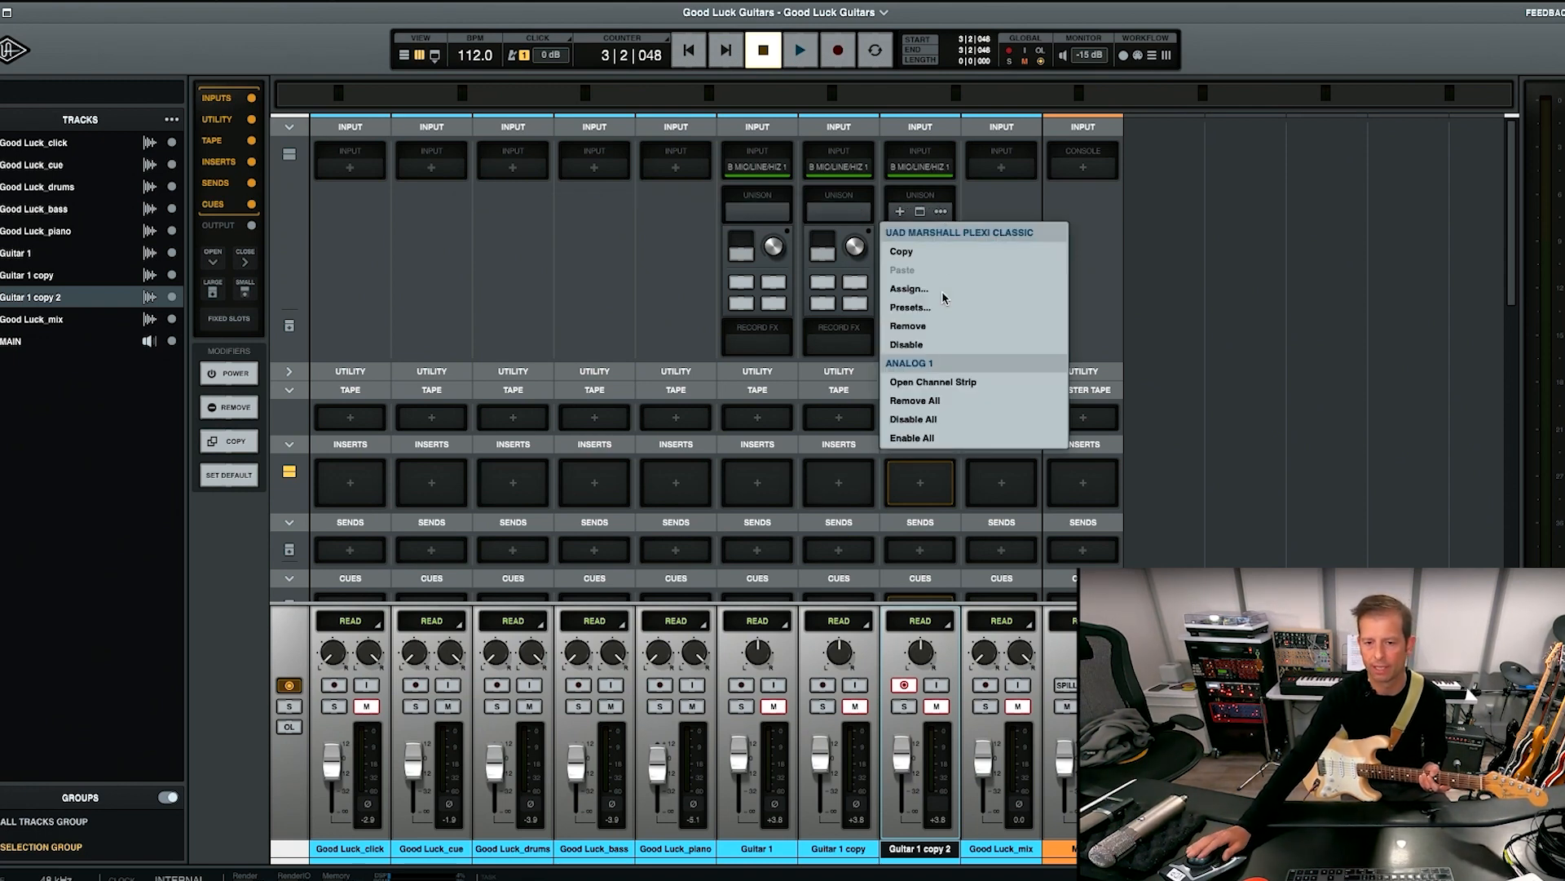
click(946, 326)
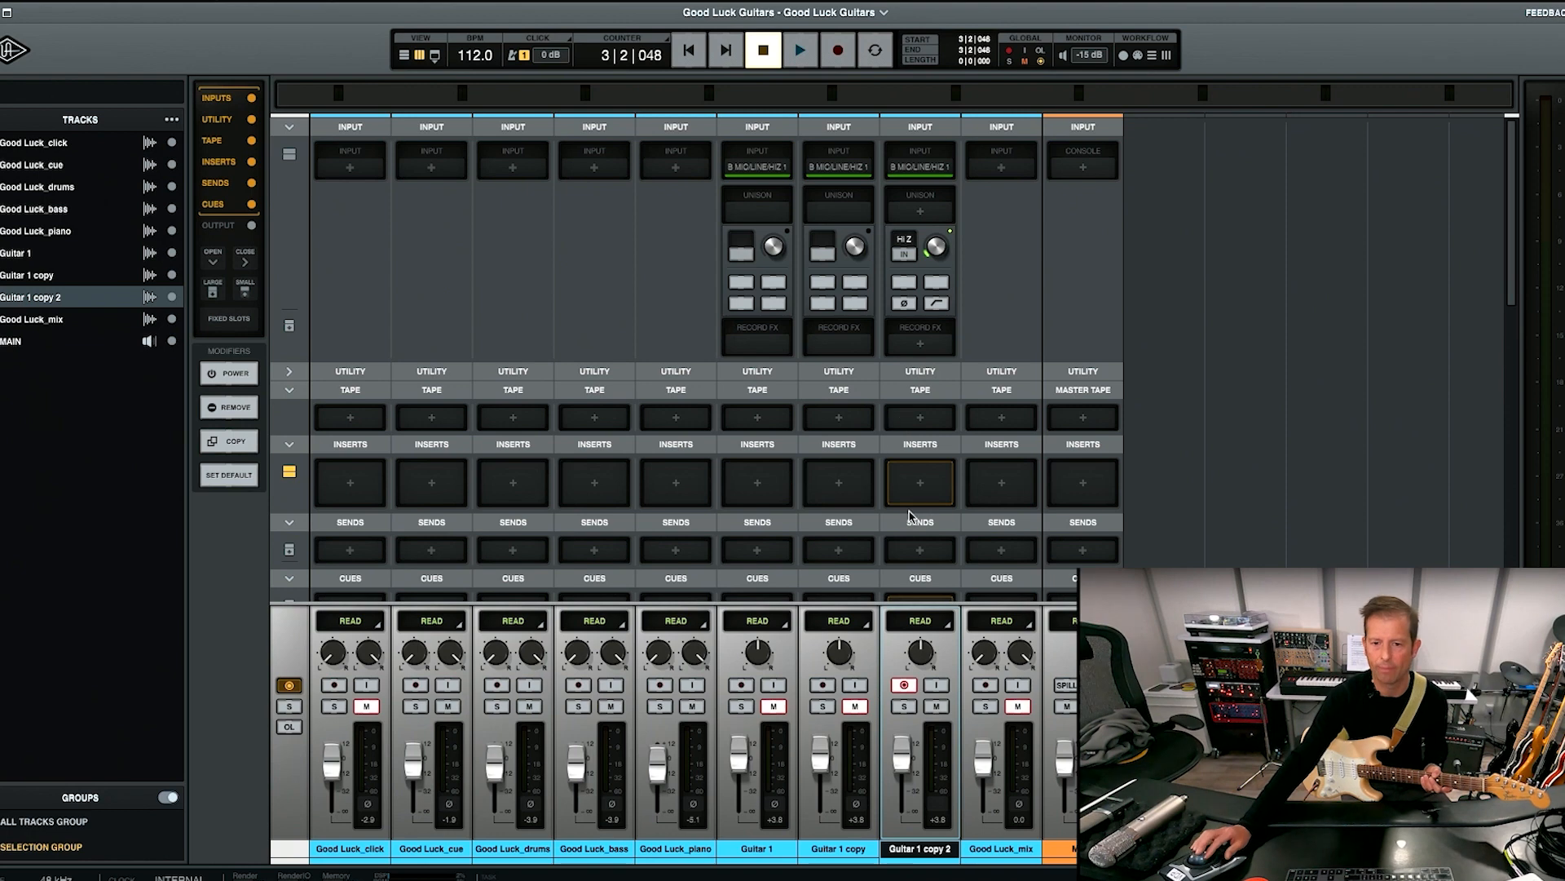
Search the plug-ins for "mars" and add the Marshall Plexi Classic to the first insert of Guitar 1 copy 2.
click(921, 484)
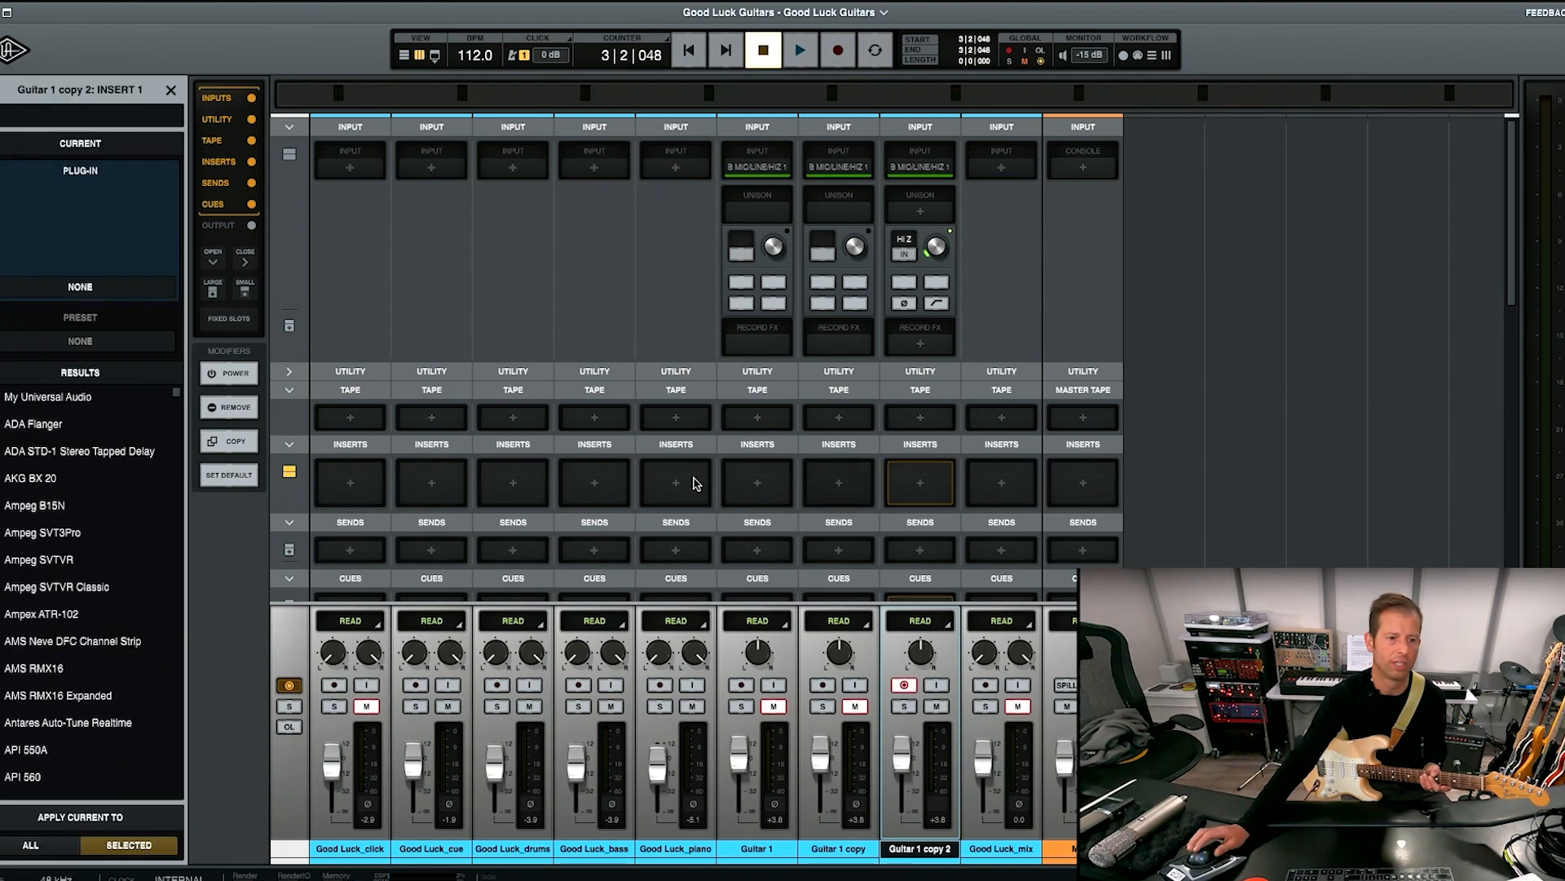
click(22, 116)
text(mars)
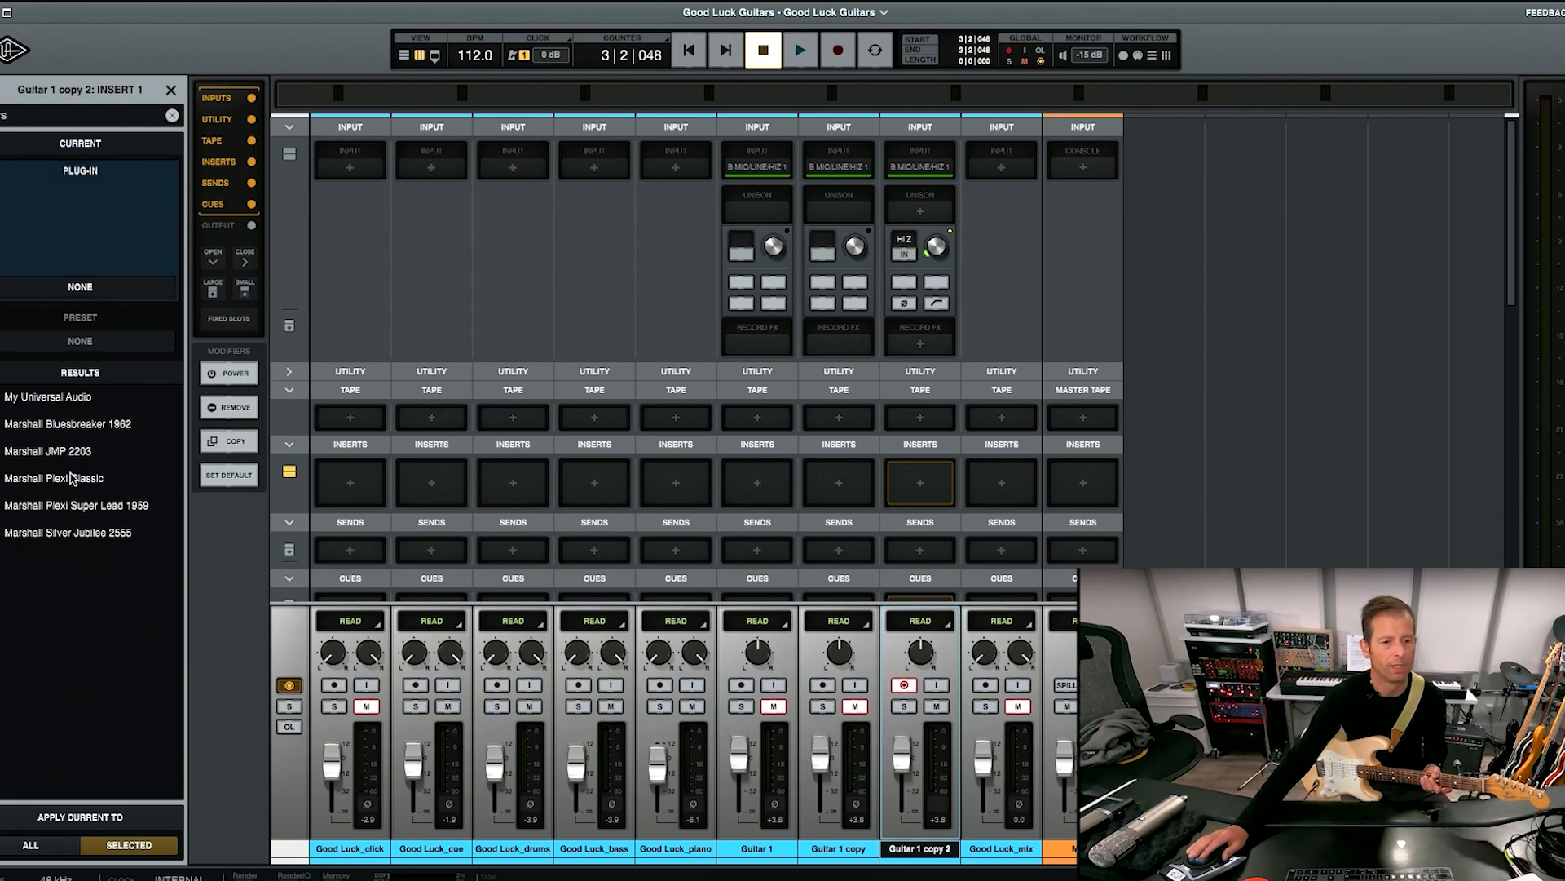
double_click(69, 480)
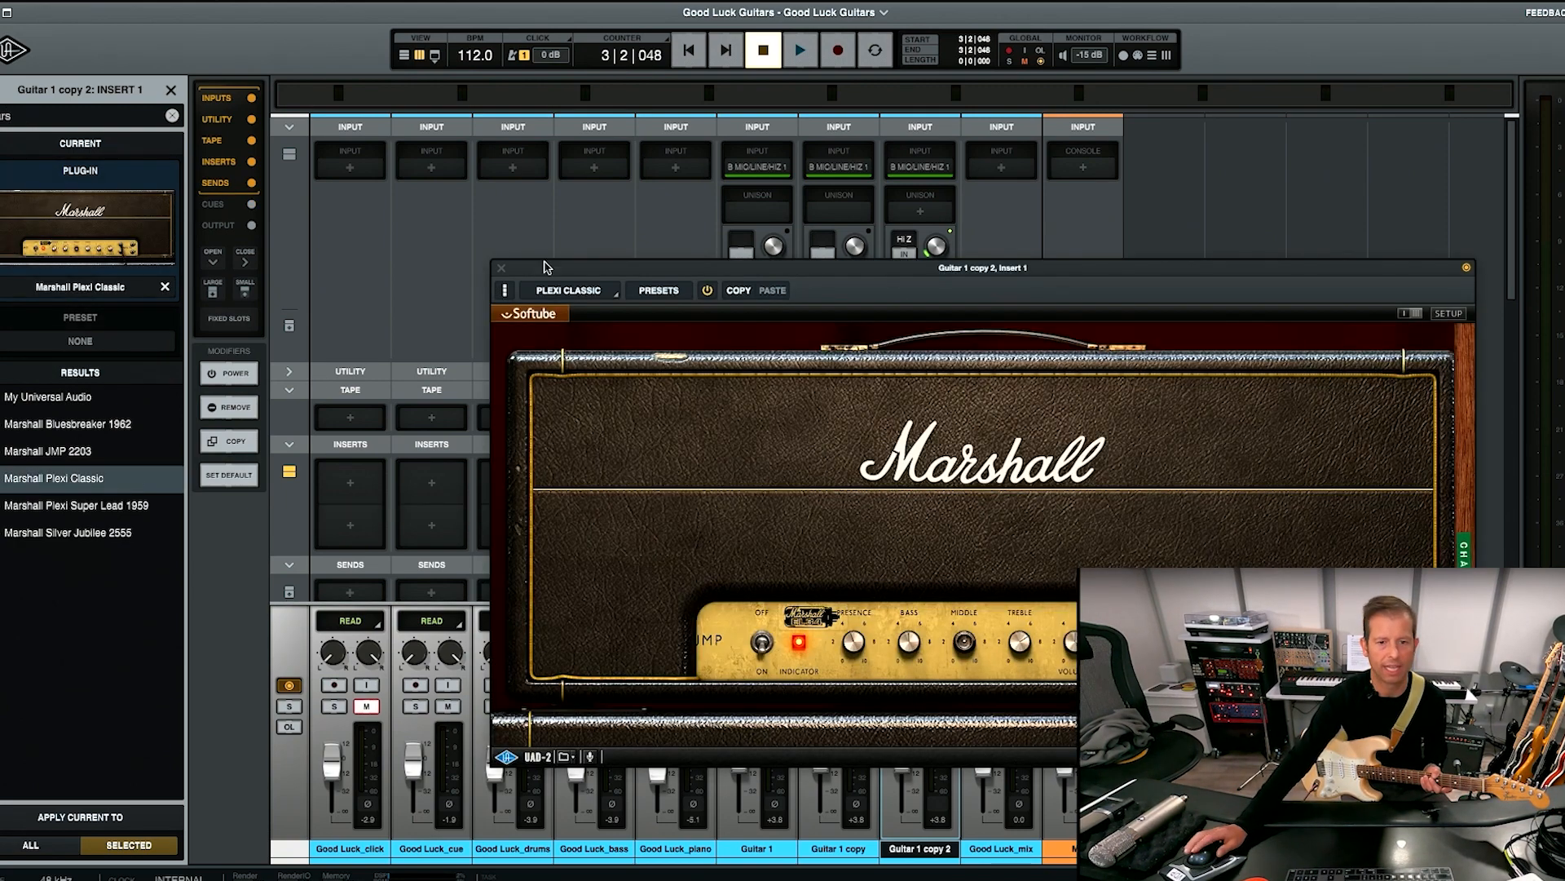
drag(617, 273, 300, 51)
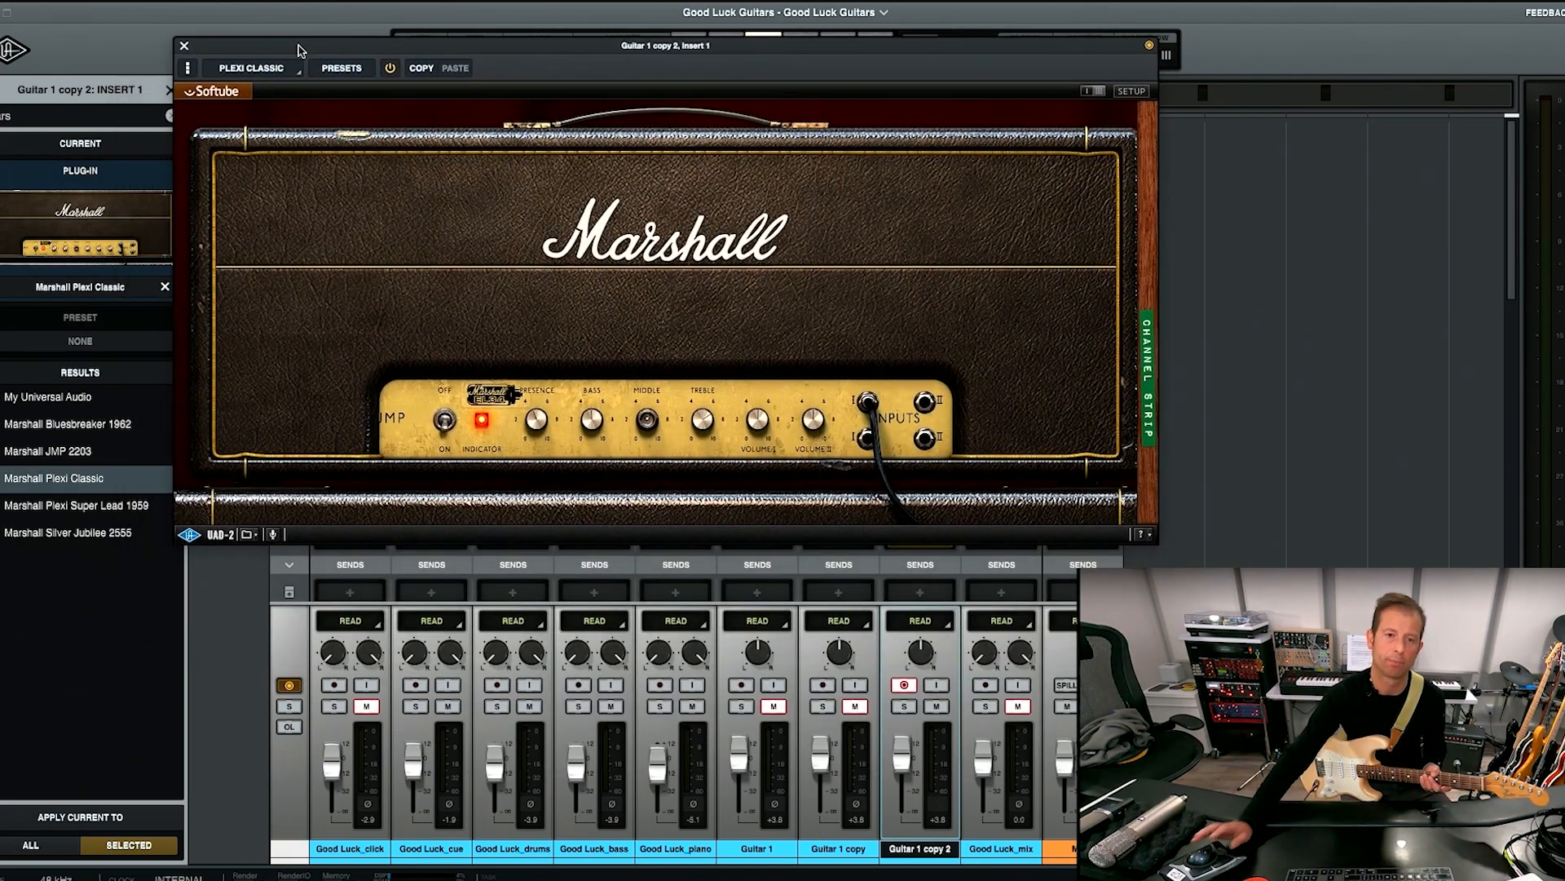
Load the Nasty Growly preset in the inserted Plexi Classic and close the plug-in window.
click(341, 67)
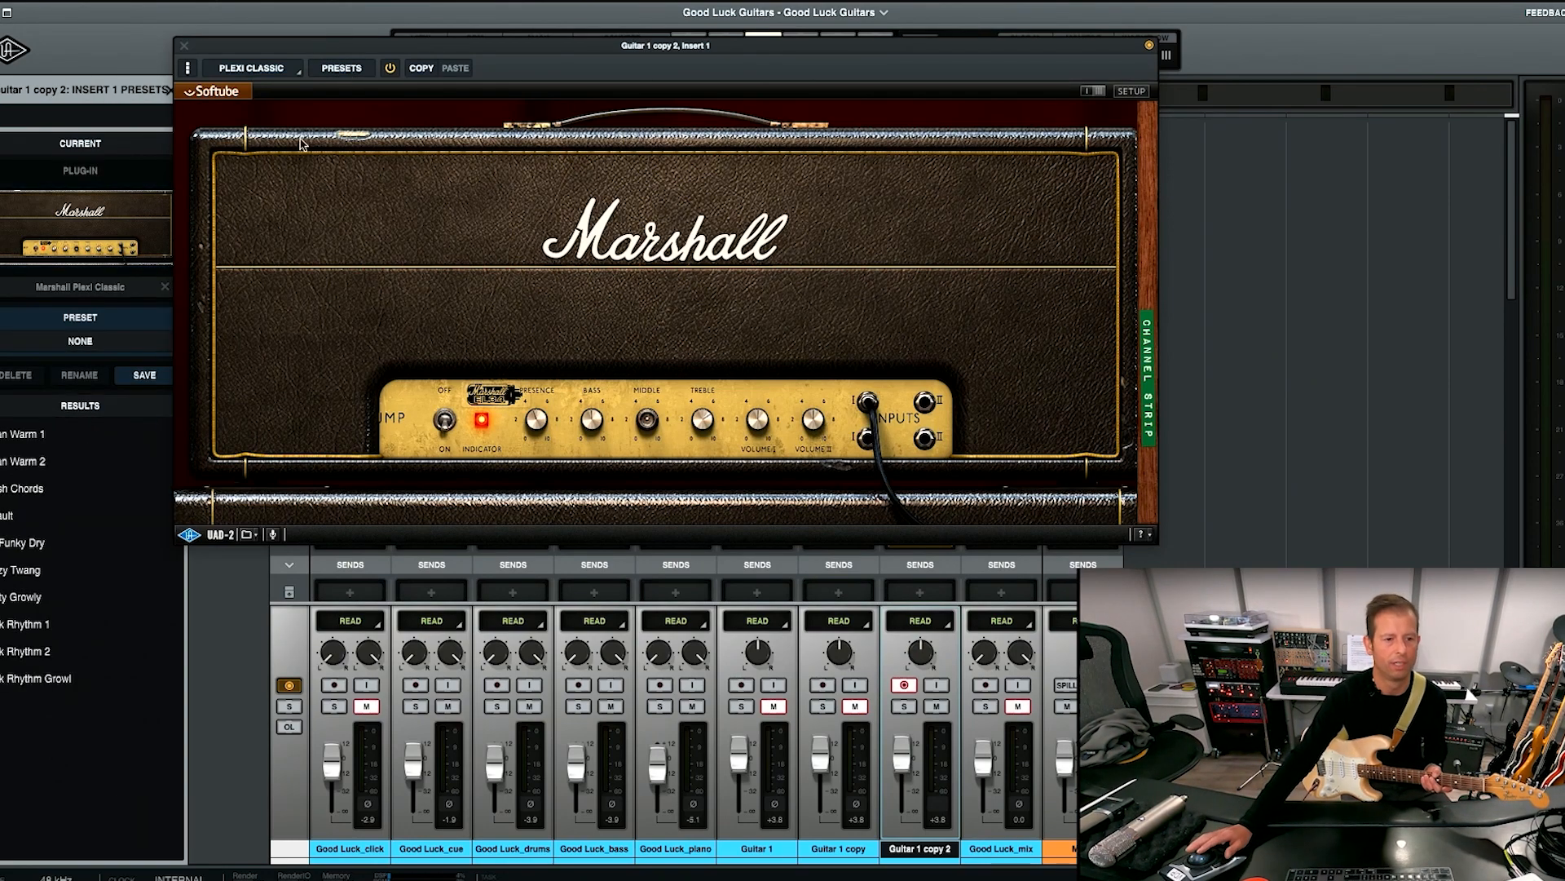
click(29, 597)
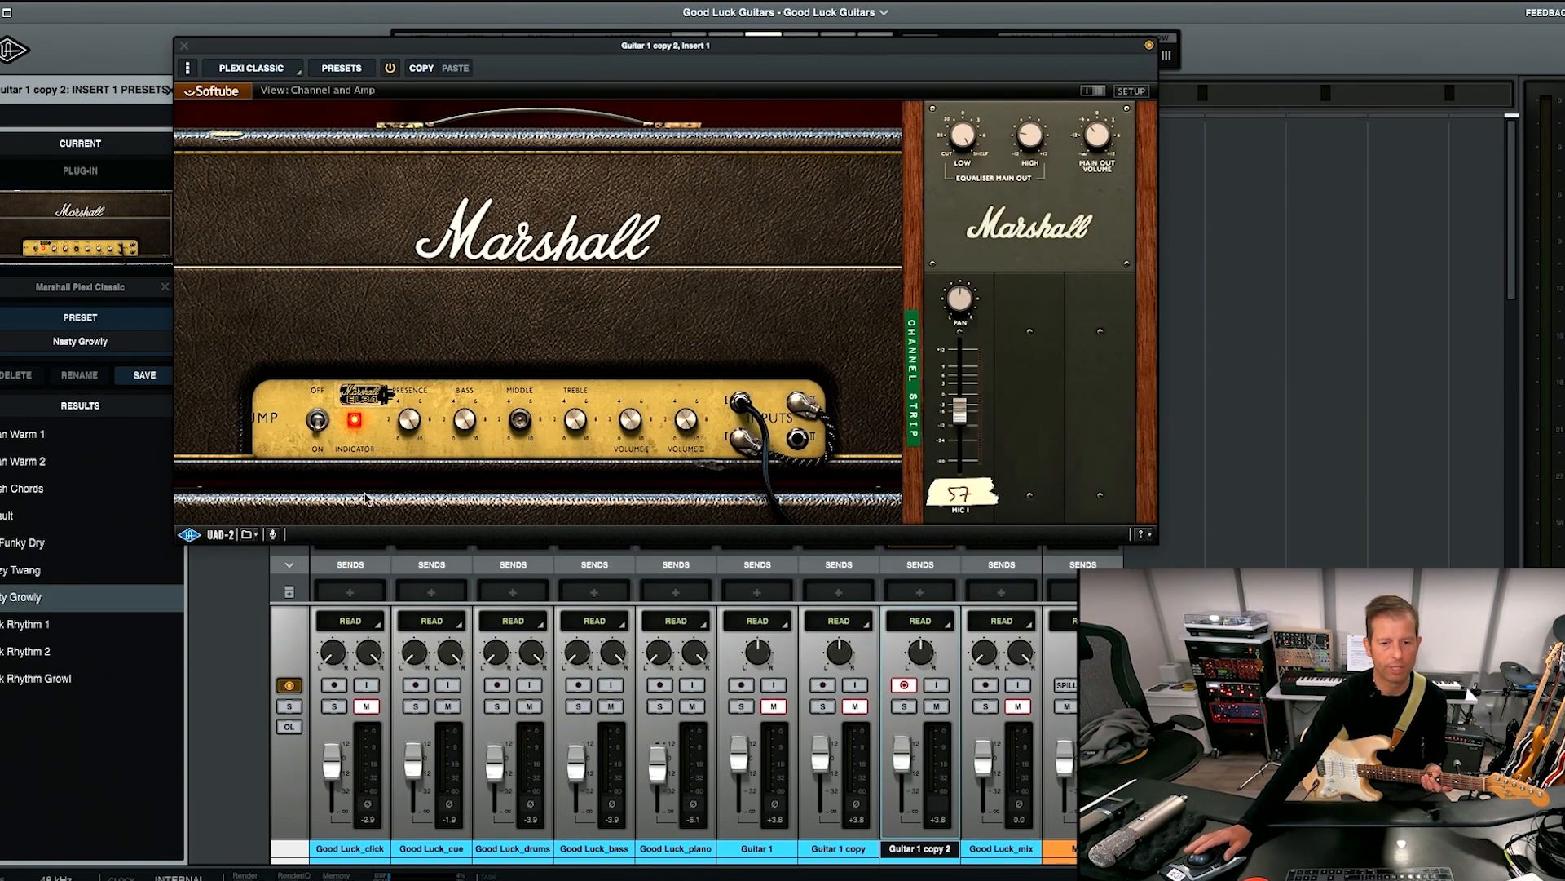
drag(462, 419, 463, 450)
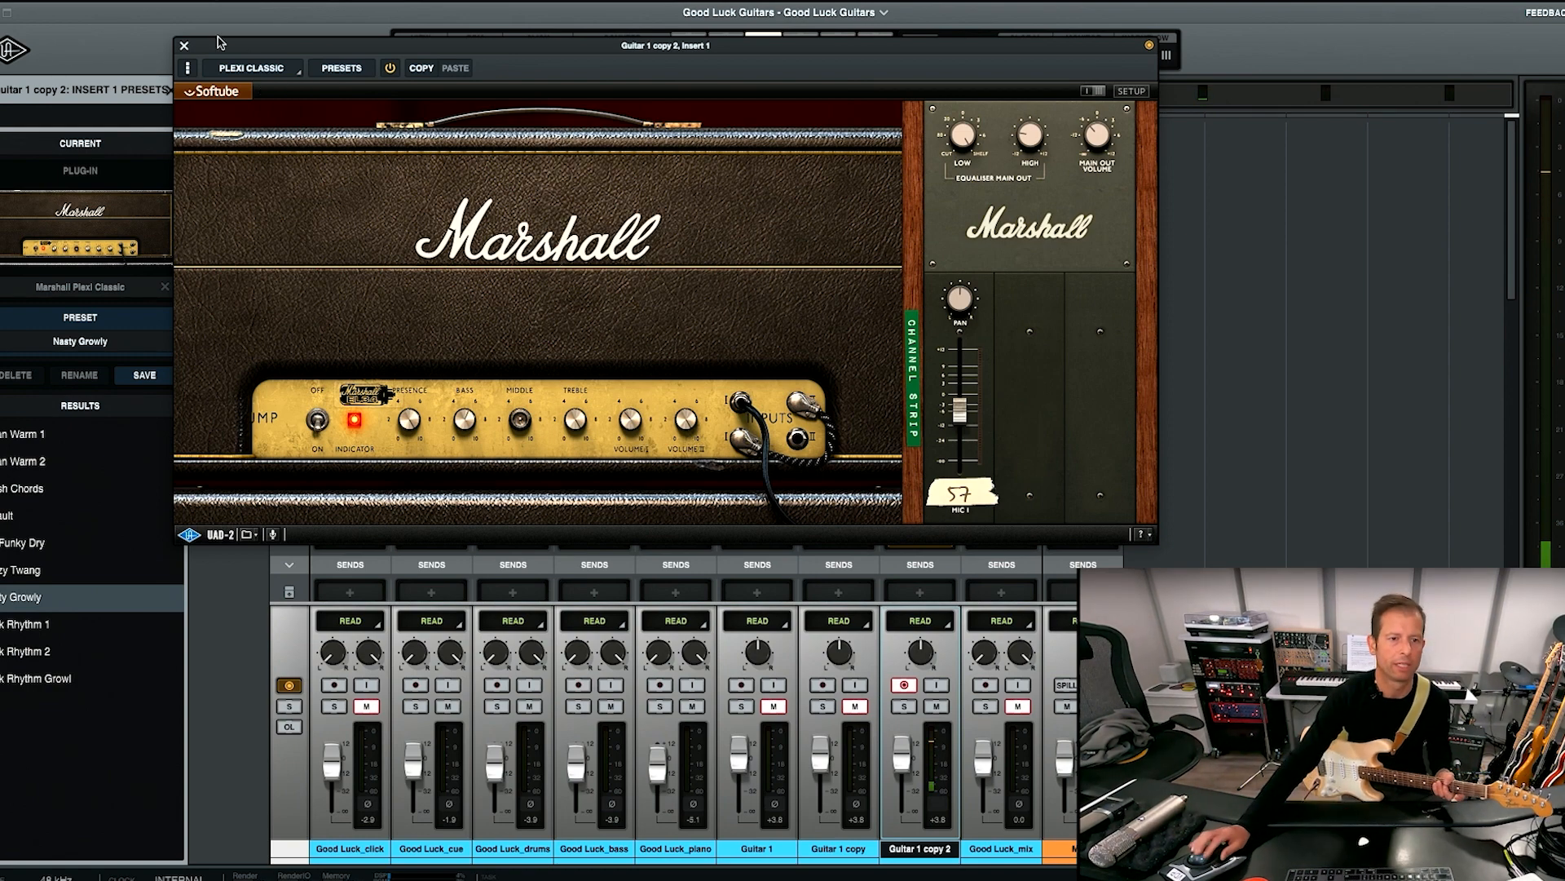
click(184, 46)
Record a guitar take with input monitoring on Guitar 1 copy 2 from the start of the song, and disarm the track.
key(super+equal)
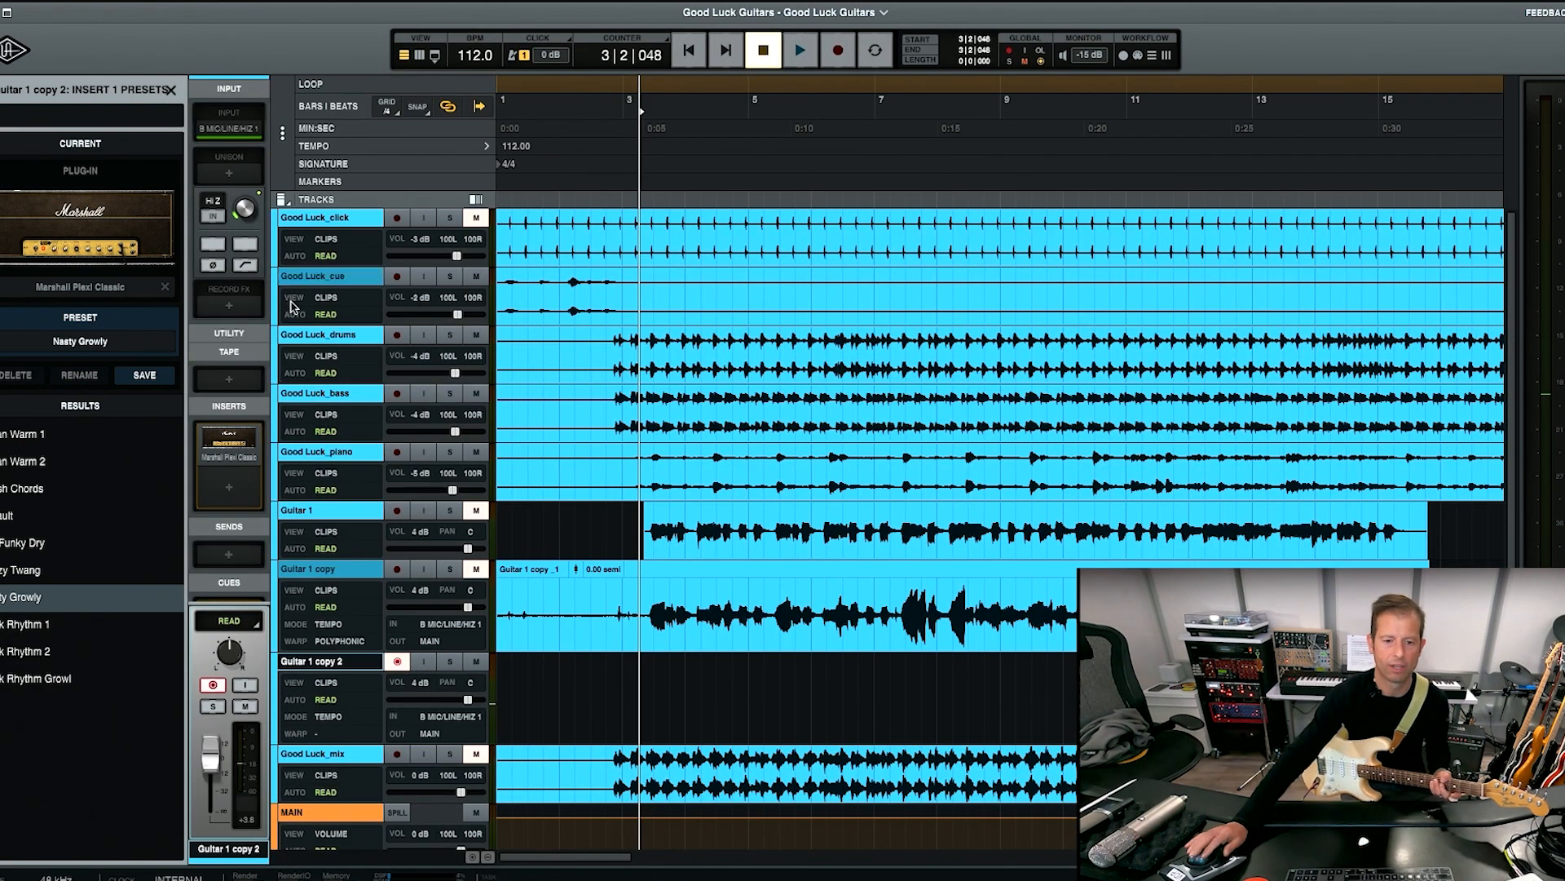
click(424, 661)
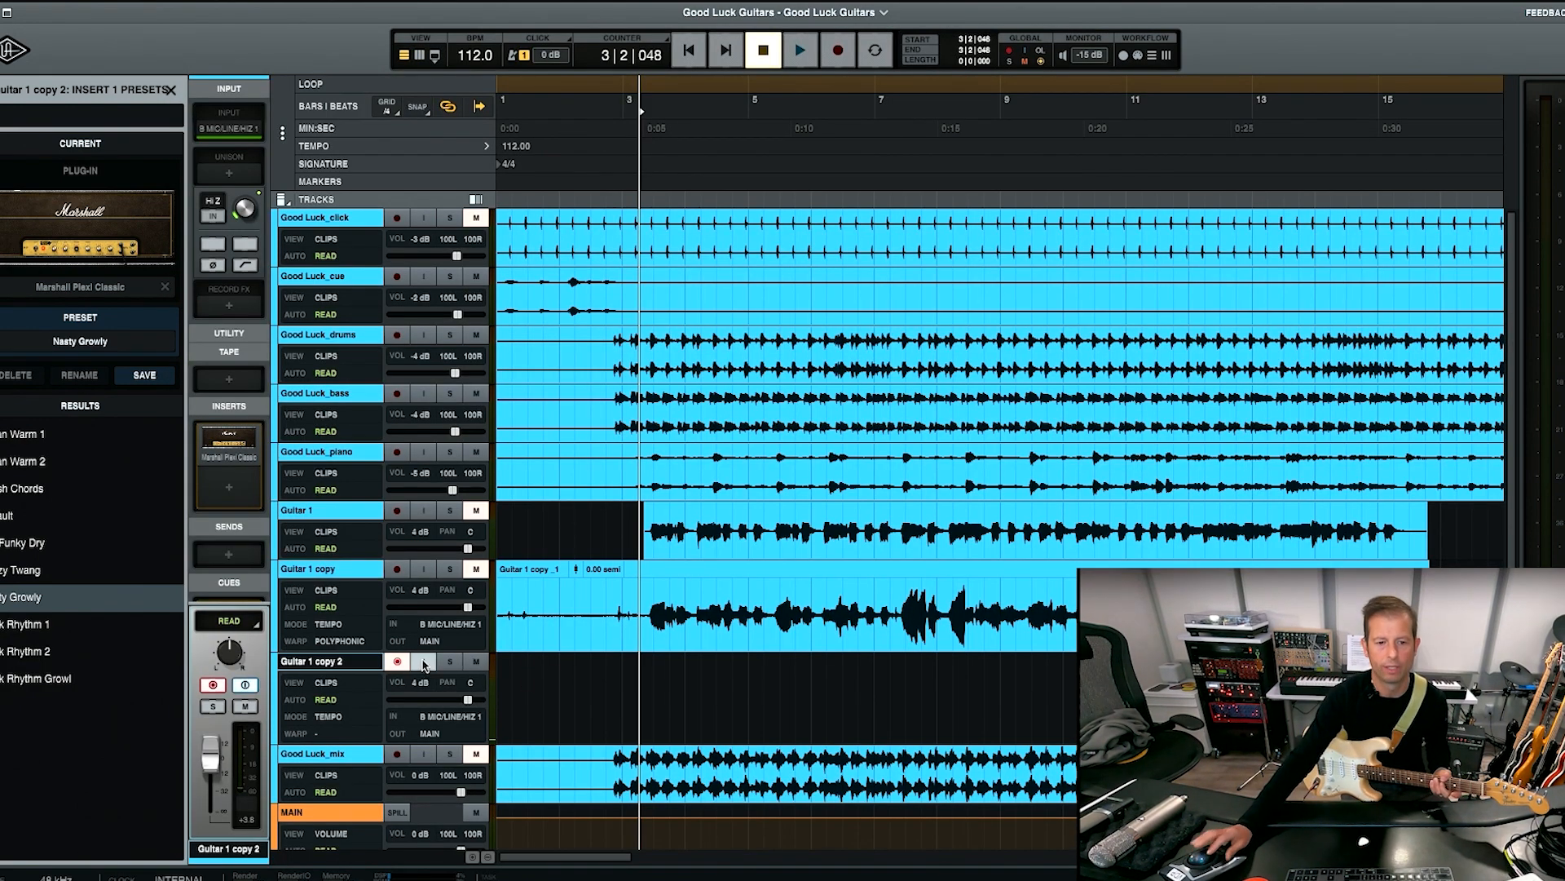
click(838, 50)
click(798, 55)
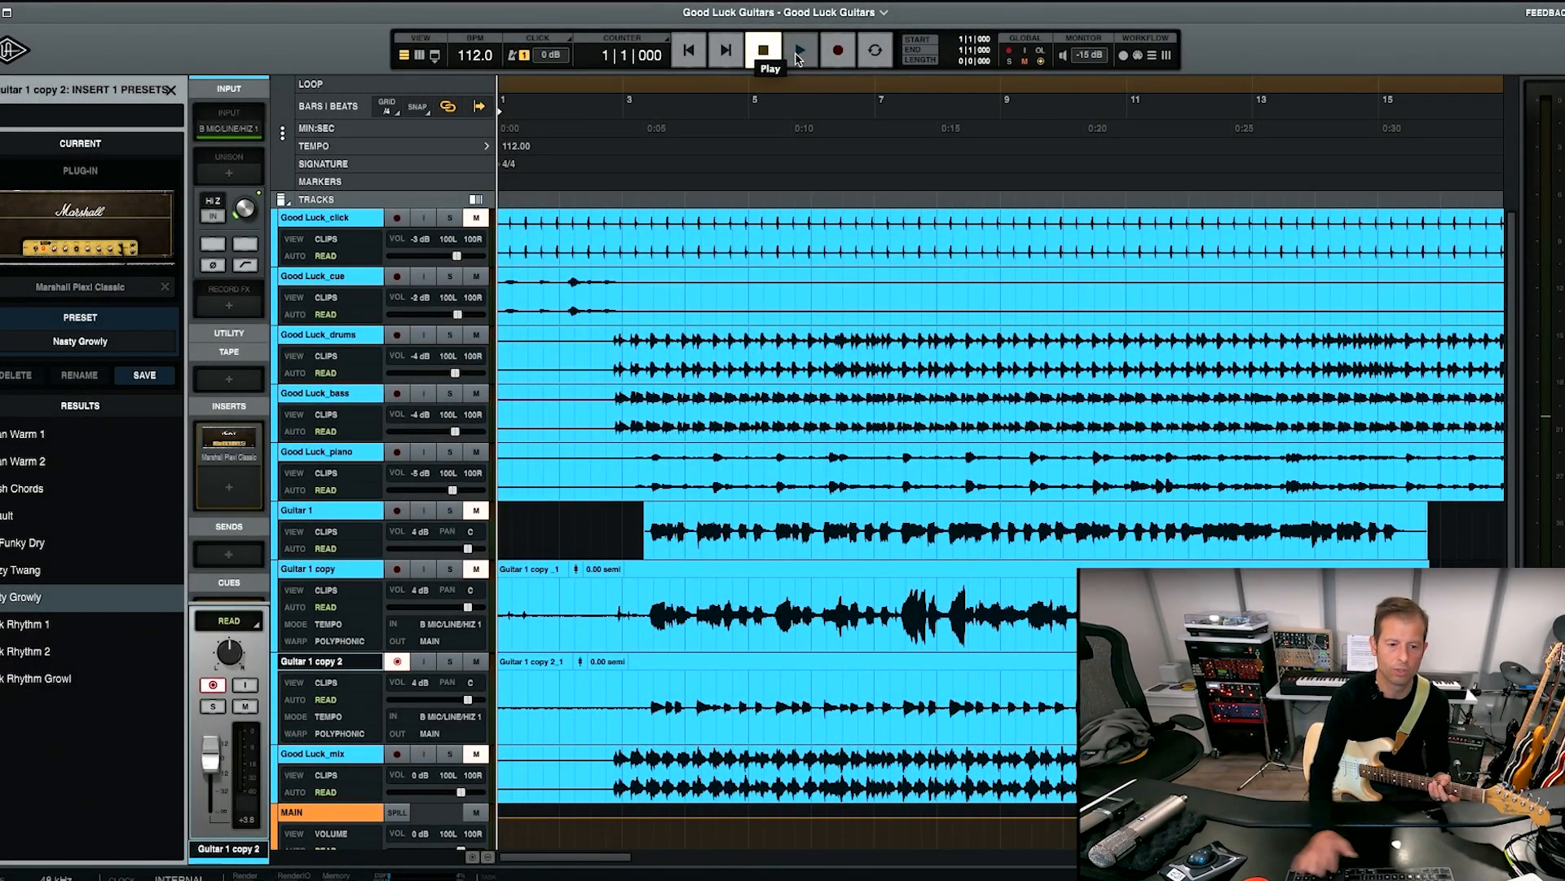
click(398, 662)
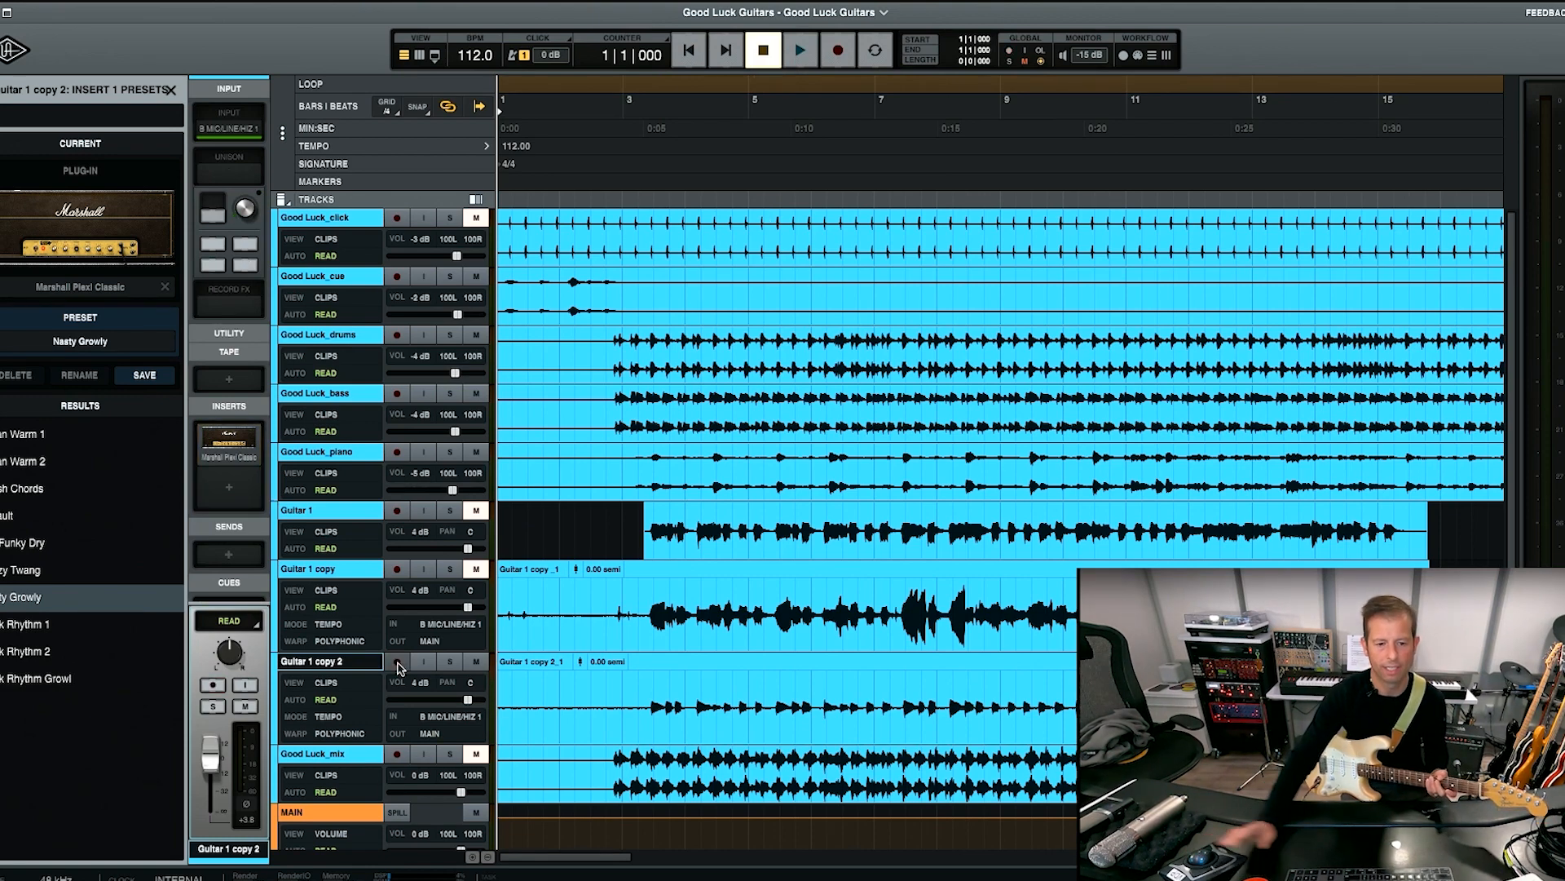
Check the insert on Guitar 1 copy 2, solo the track, and play its take from about bar 3.
key(super+equal)
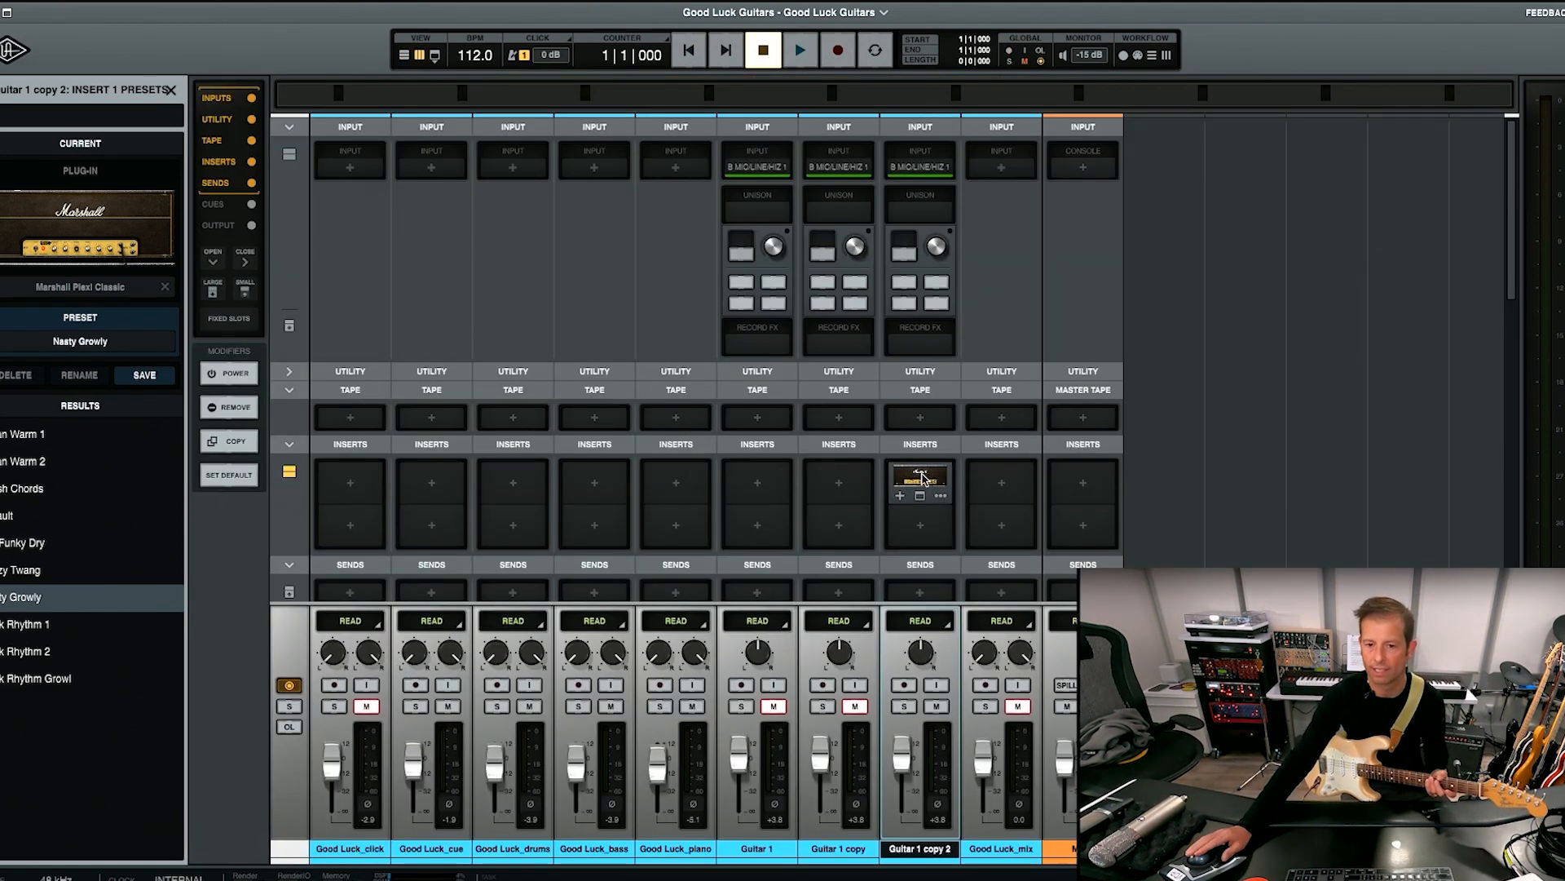
key(super+equal)
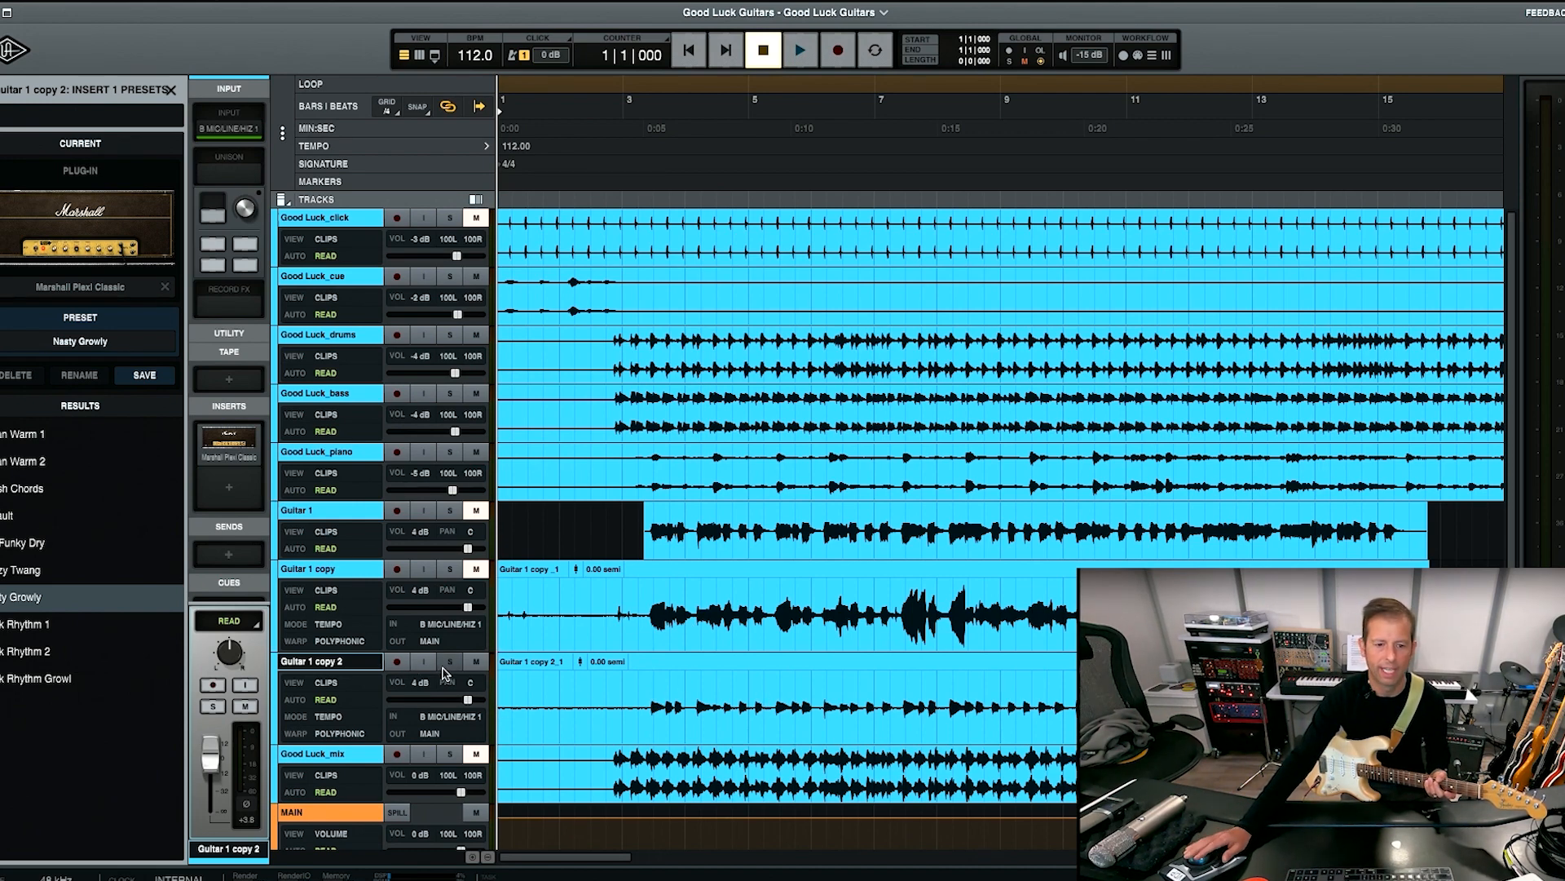
click(451, 662)
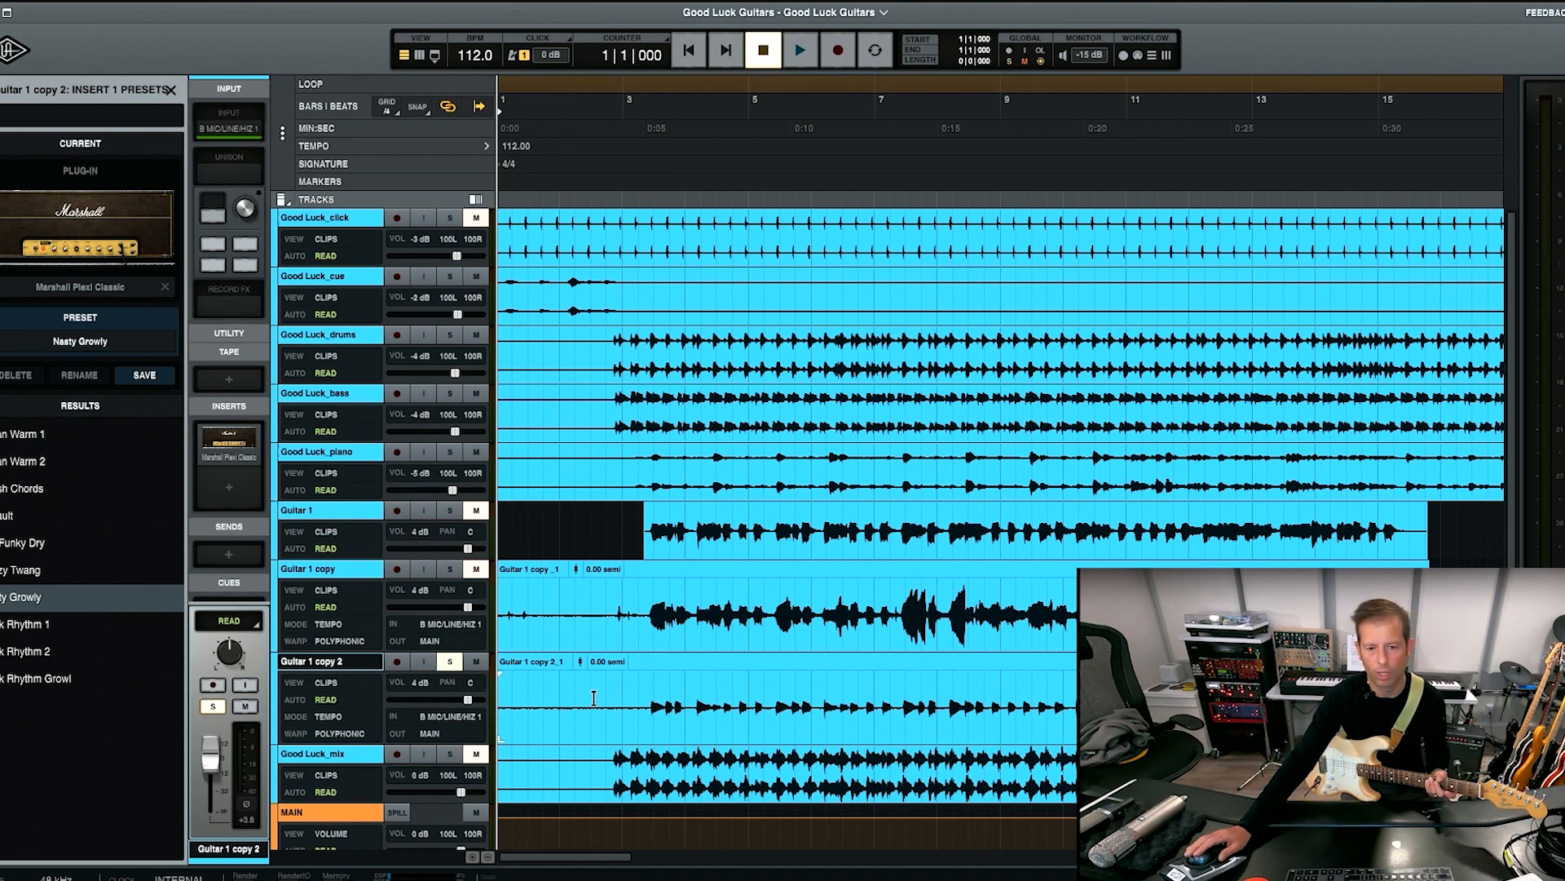
click(641, 701)
key(space)
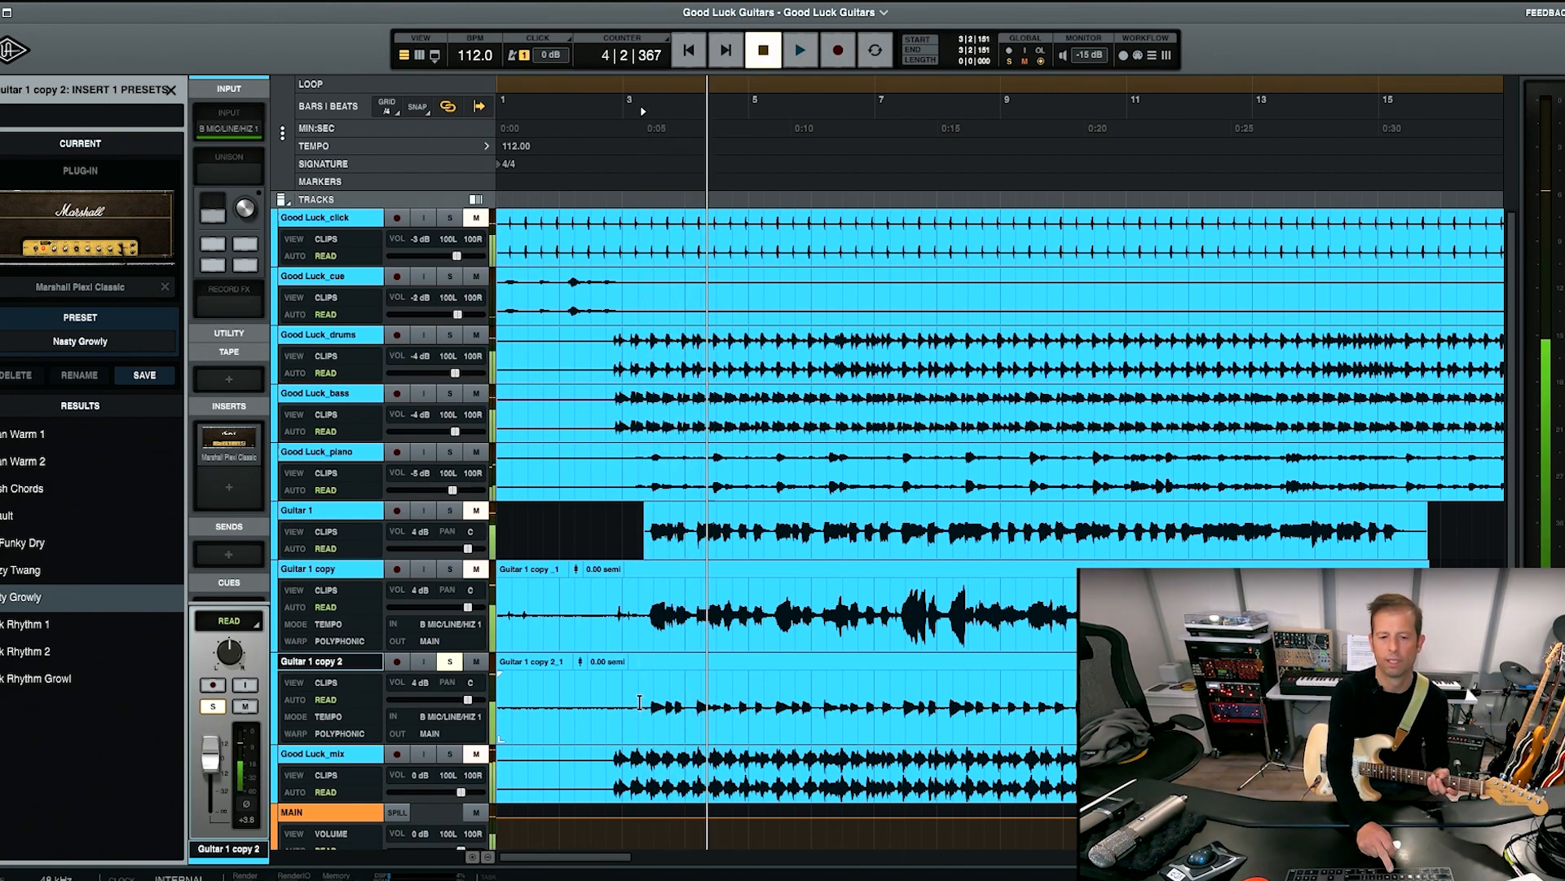
key(space)
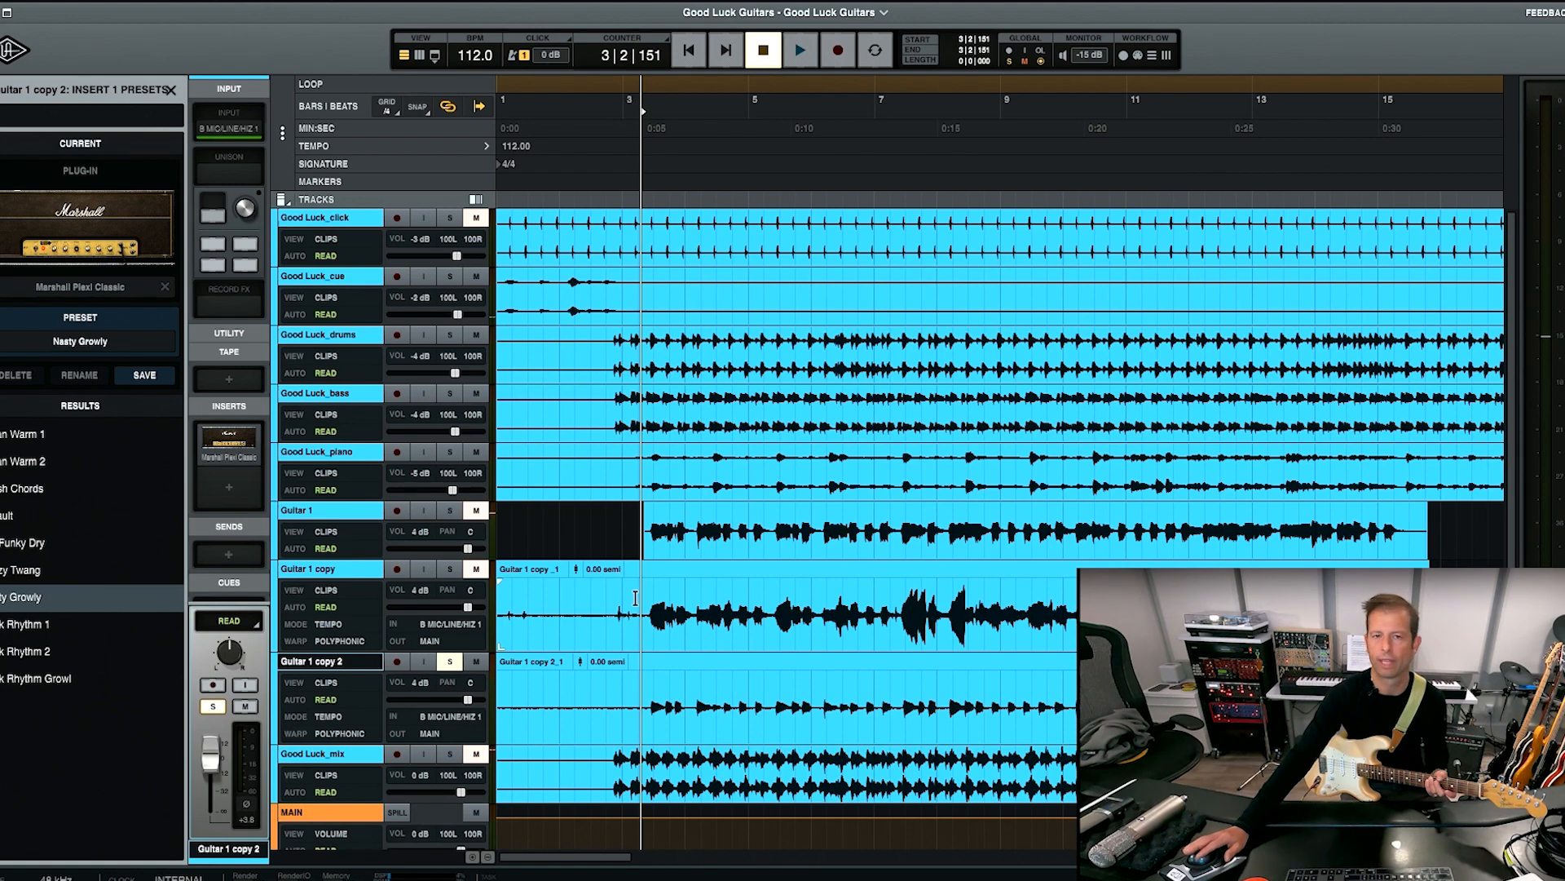
Disable the Marshall Plexi Classic insert on Guitar 1 copy 2 in the mixer.
key(super+equal)
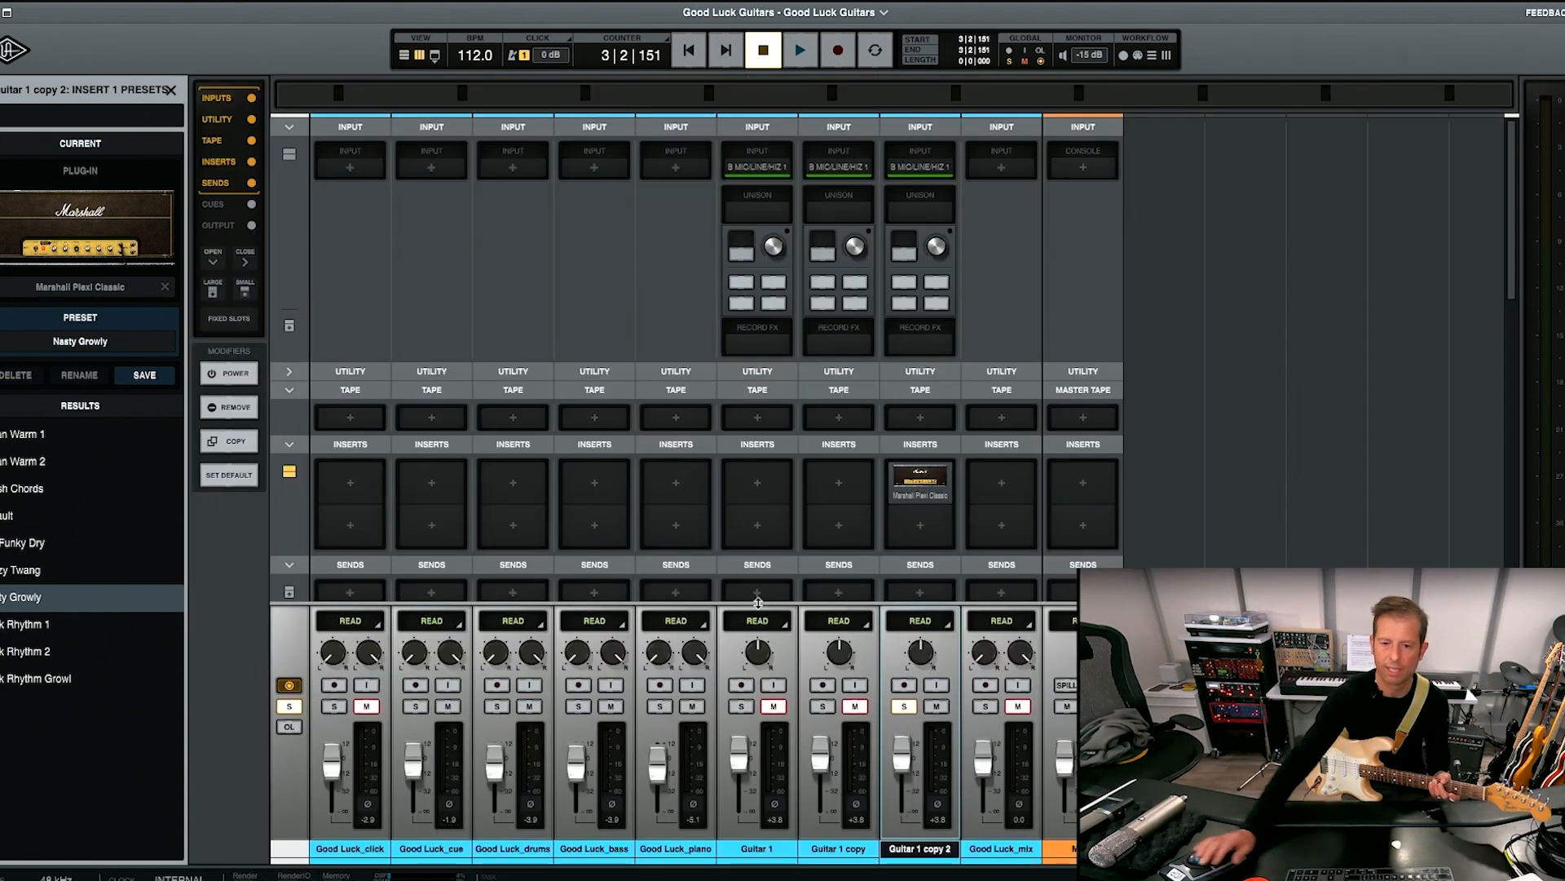
click(941, 497)
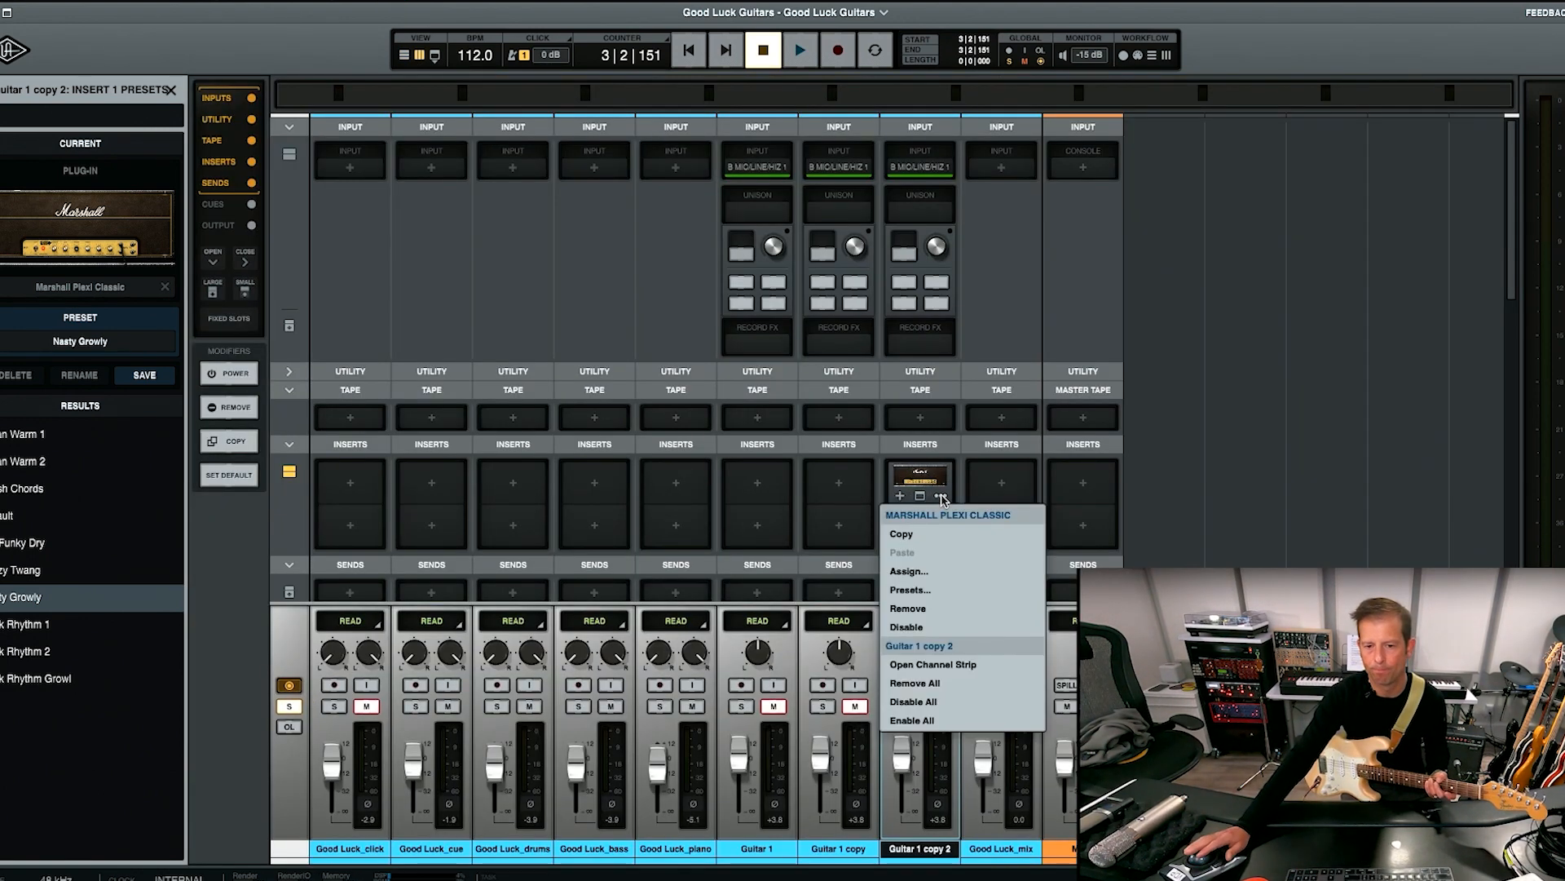
click(908, 627)
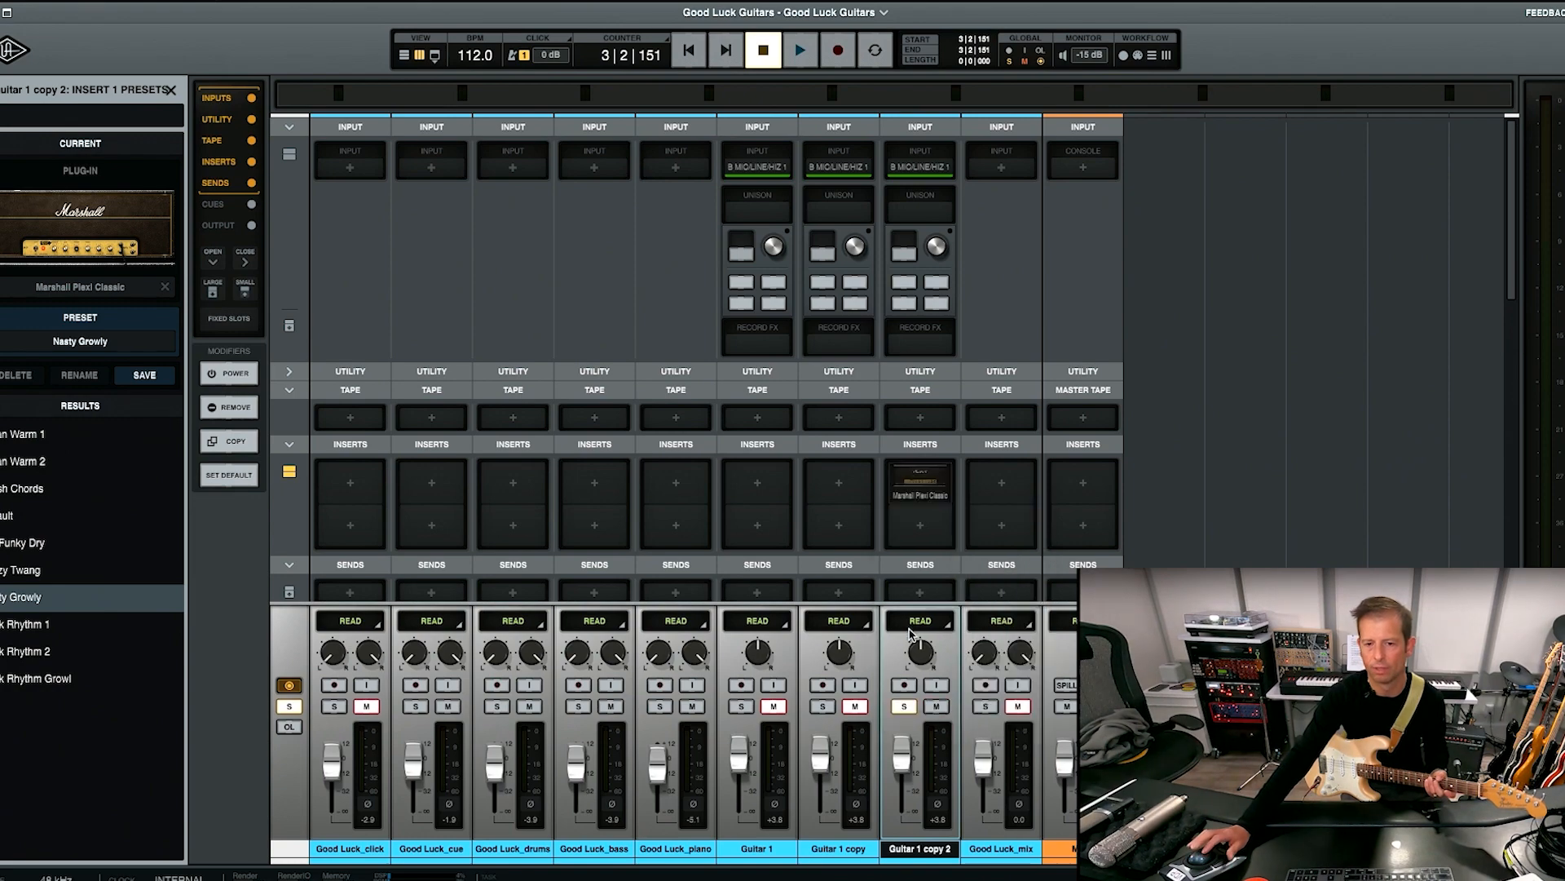
Check the disabled Marshall Plexi Classic insert on Guitar 1 copy 2 and briefly play the soloed take without the amp from about bar 3.
click(933, 486)
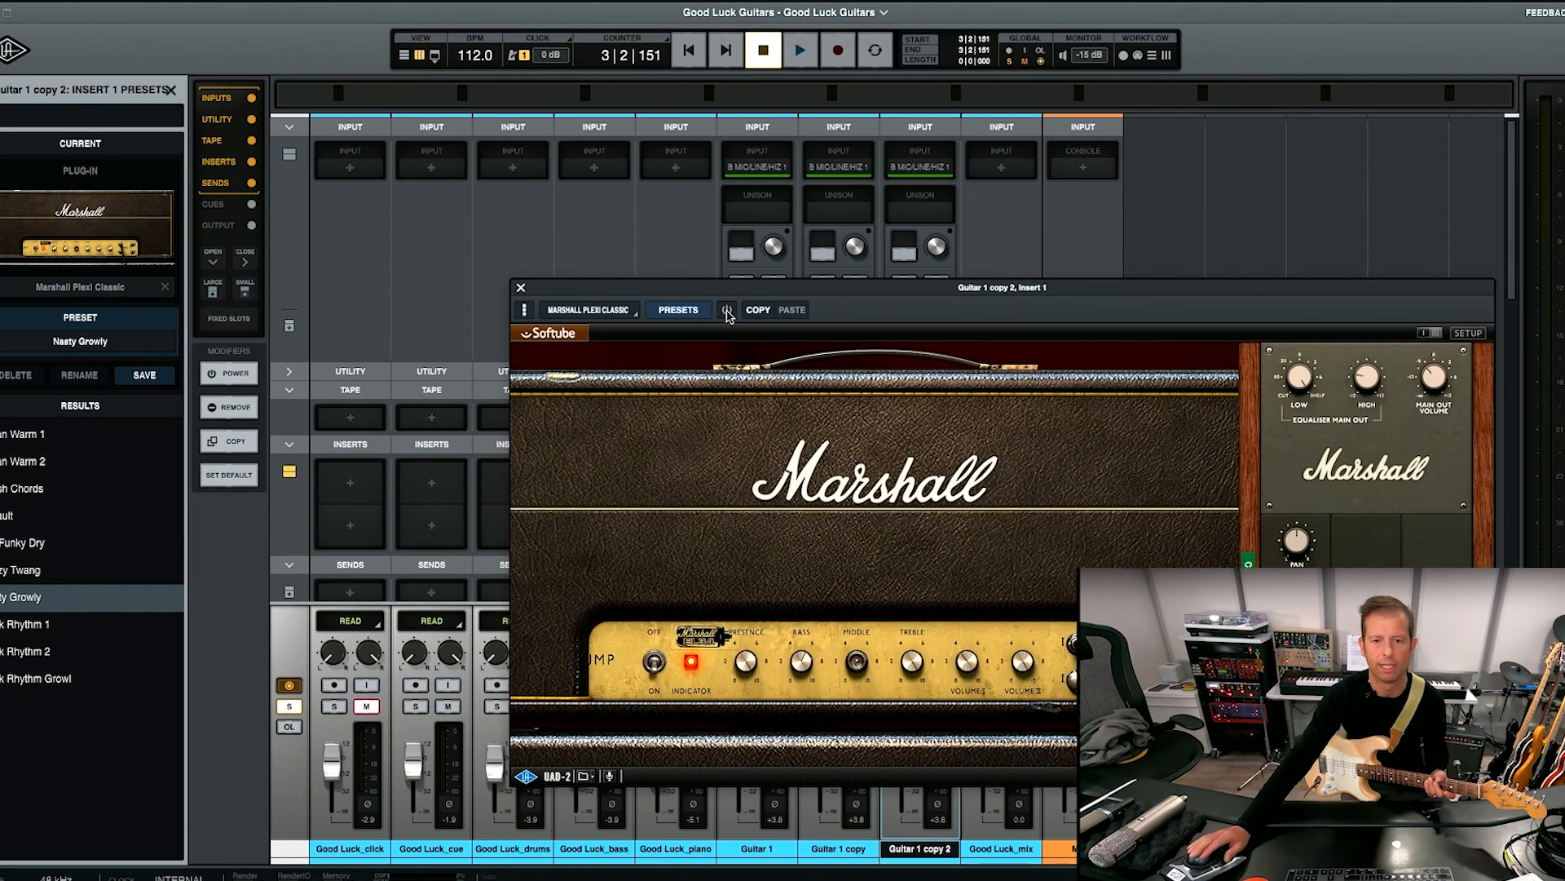
click(521, 289)
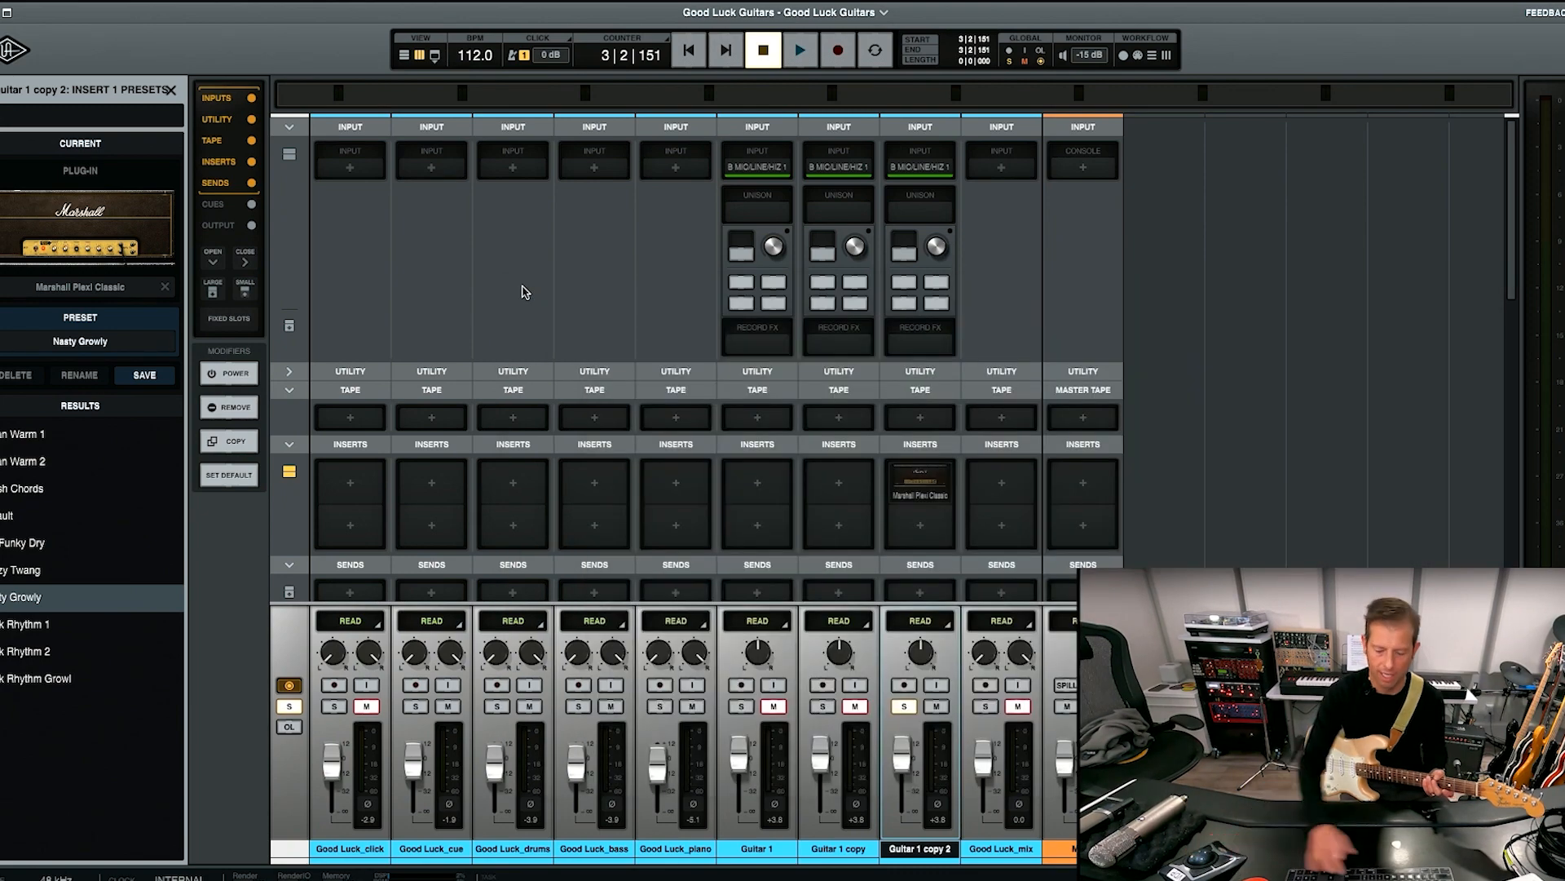
key(super+equal)
key(space)
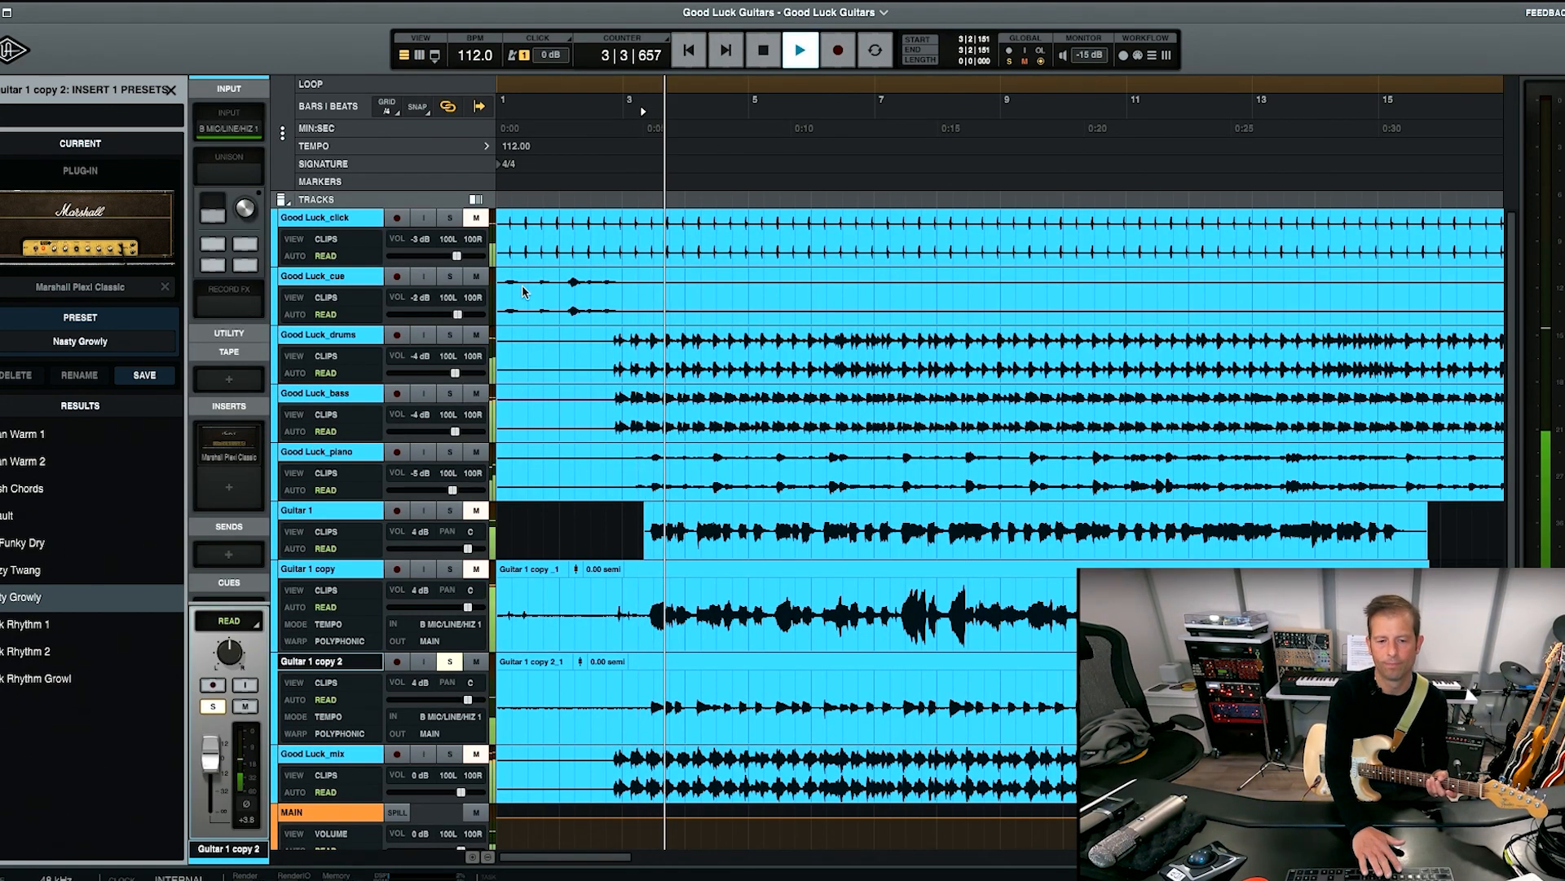
key(space)
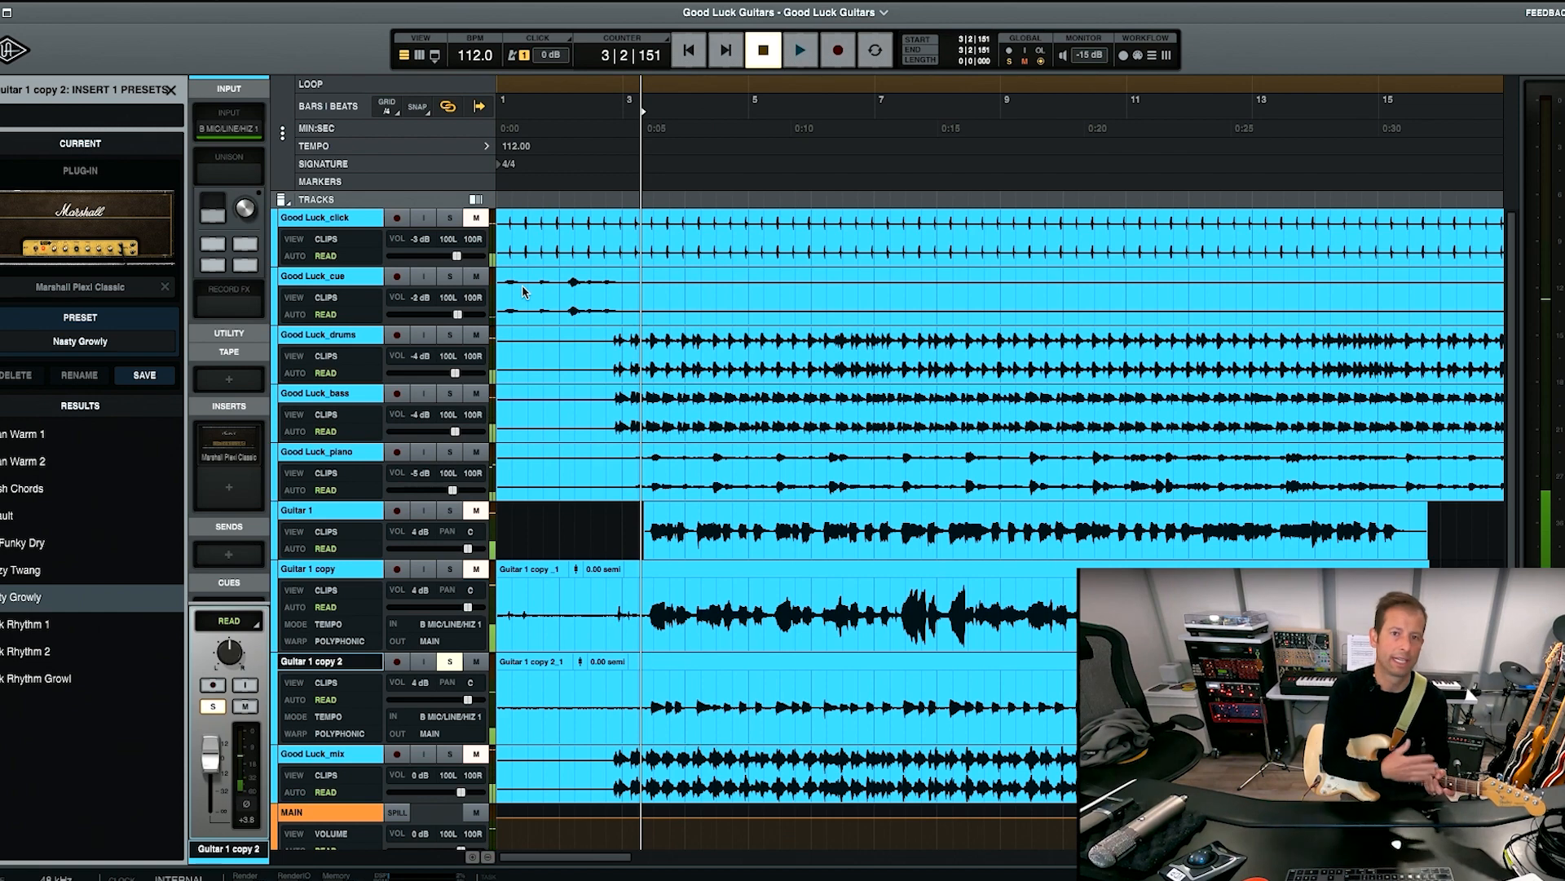
Re-enable the Marshall Plexi Classic insert on Guitar 1 copy 2 and position its plug-in window above the mixer faders.
key(super+equal)
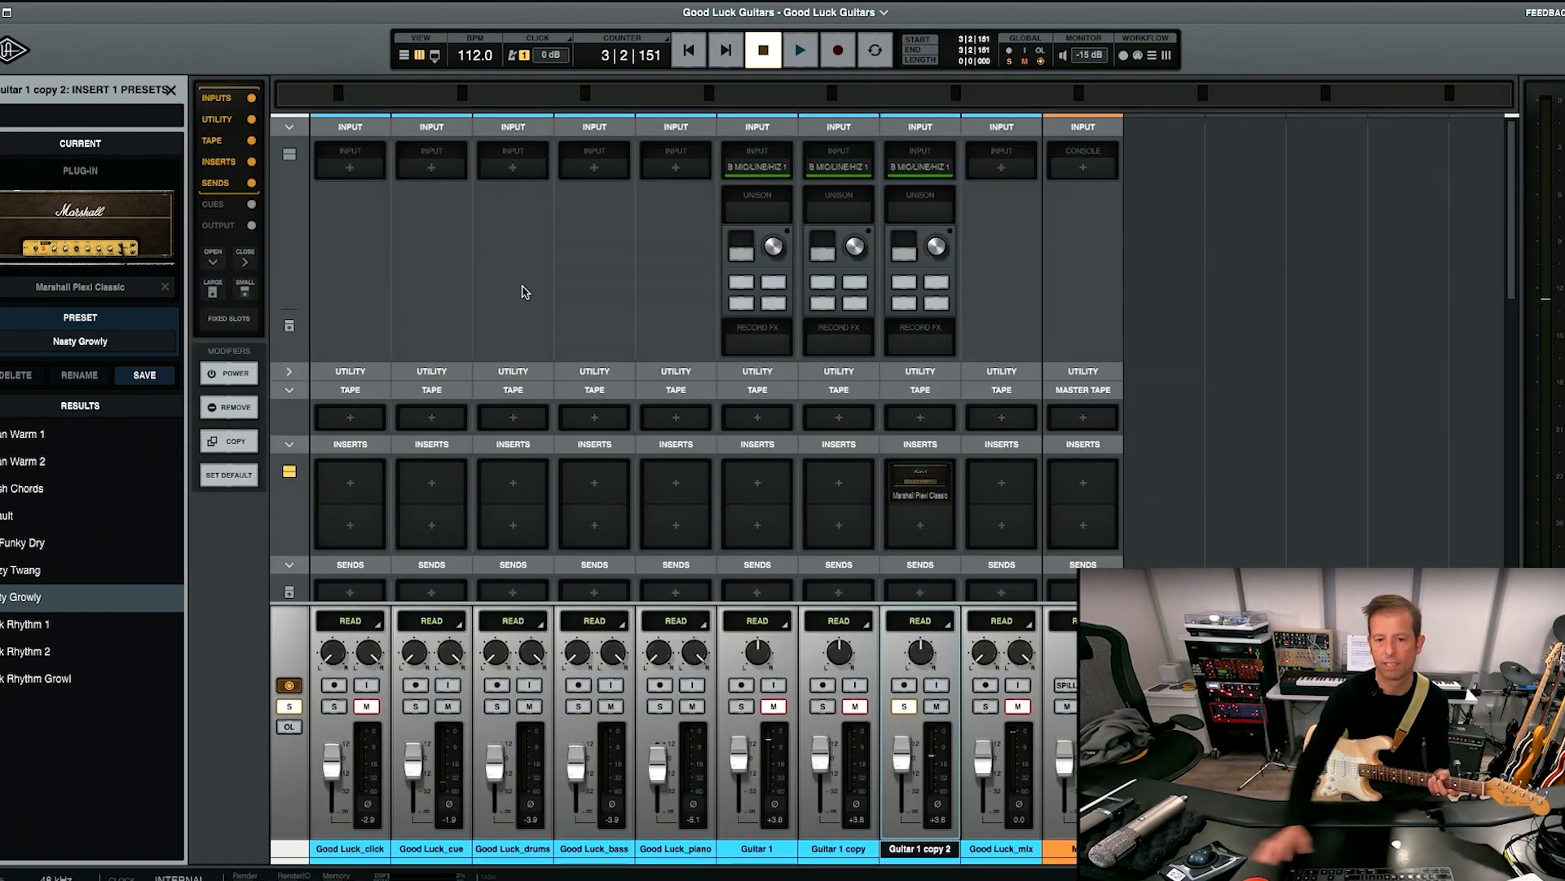
click(925, 477)
drag(756, 298, 278, 56)
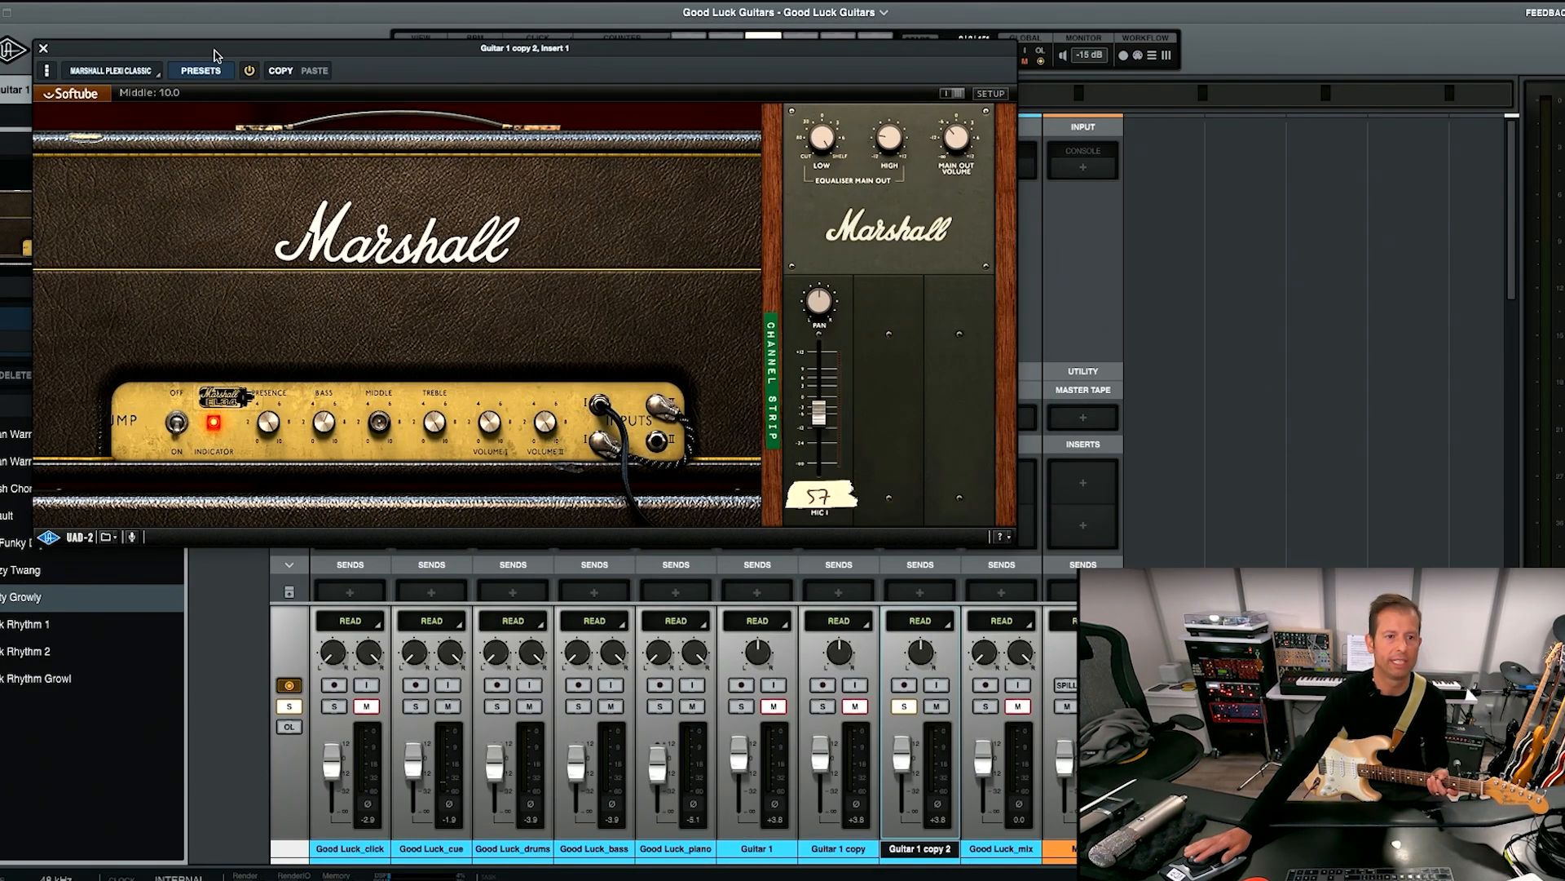
drag(216, 55, 405, 59)
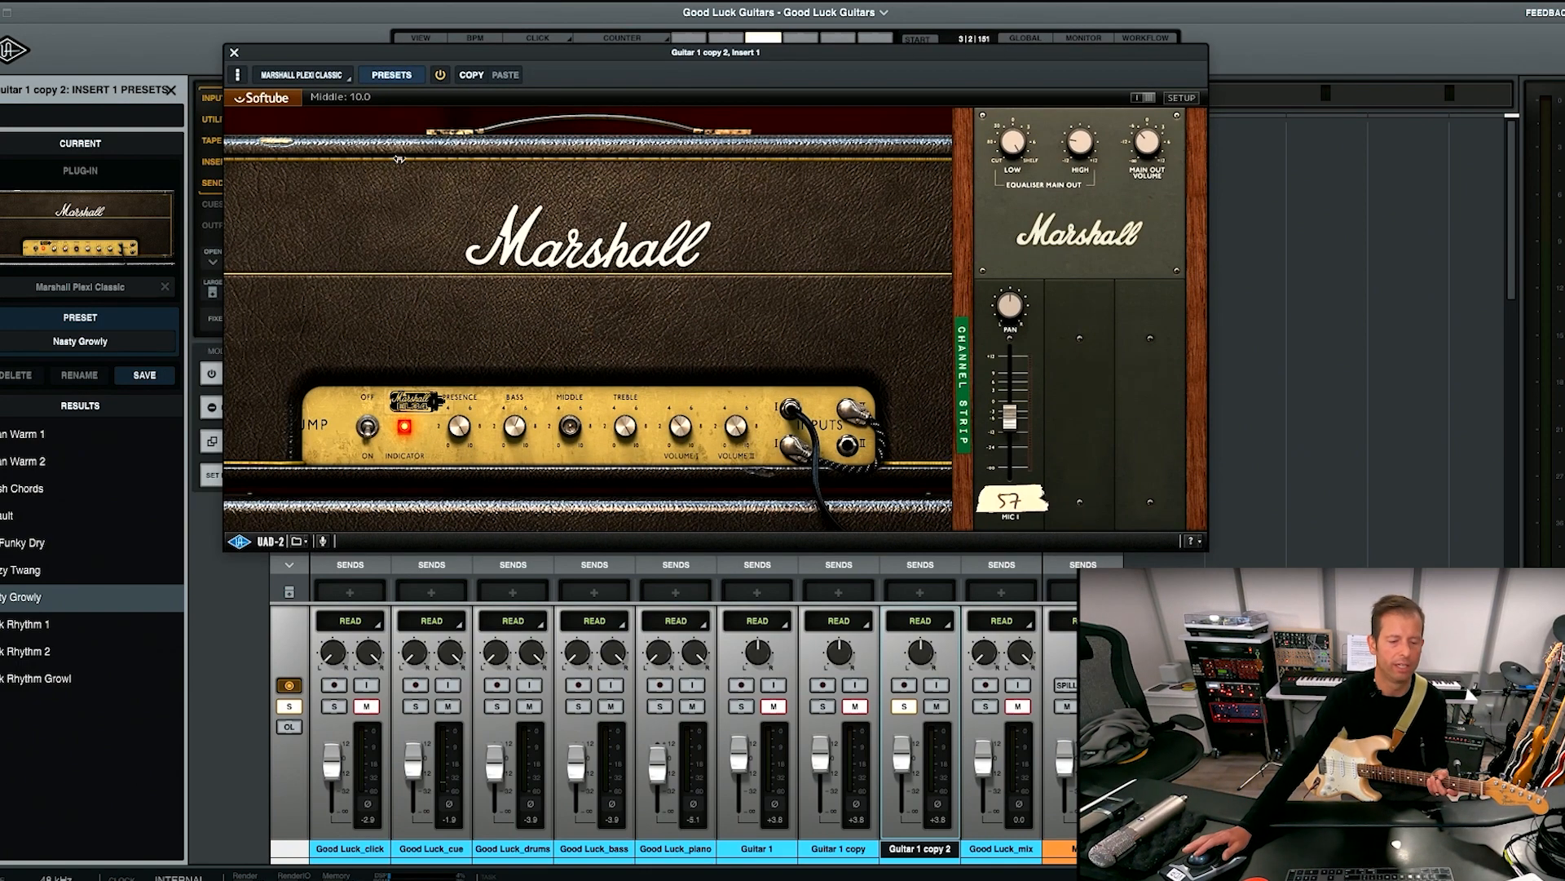
Compare the Fuzzy Twang and Default amp presets during playback, keep Fuzzy Twang, and return to the track timeline with the plug-in window closed.
click(69, 573)
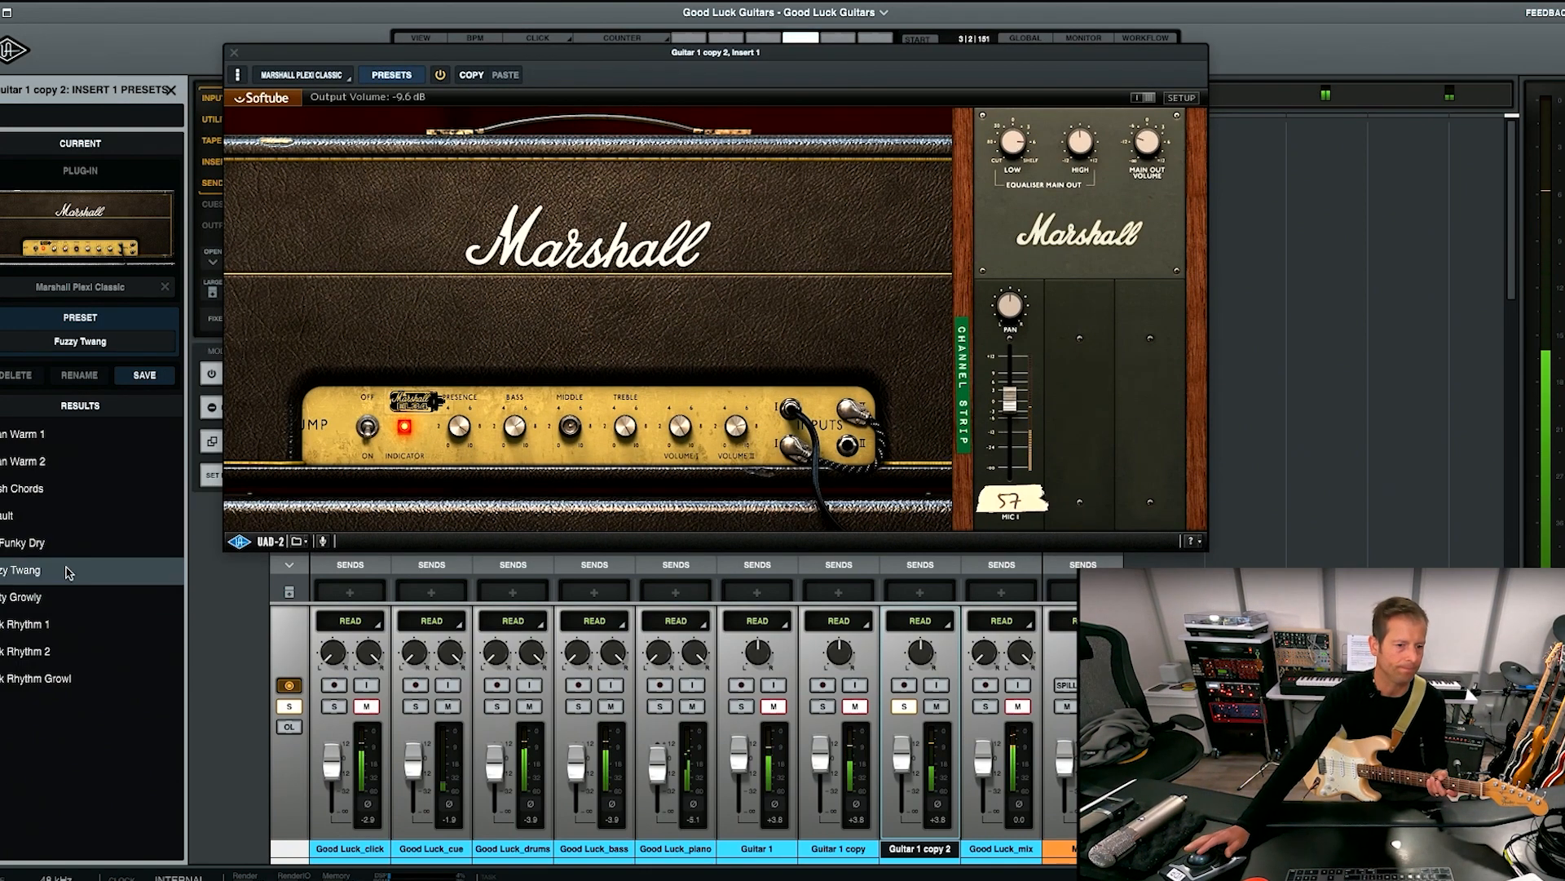
click(48, 522)
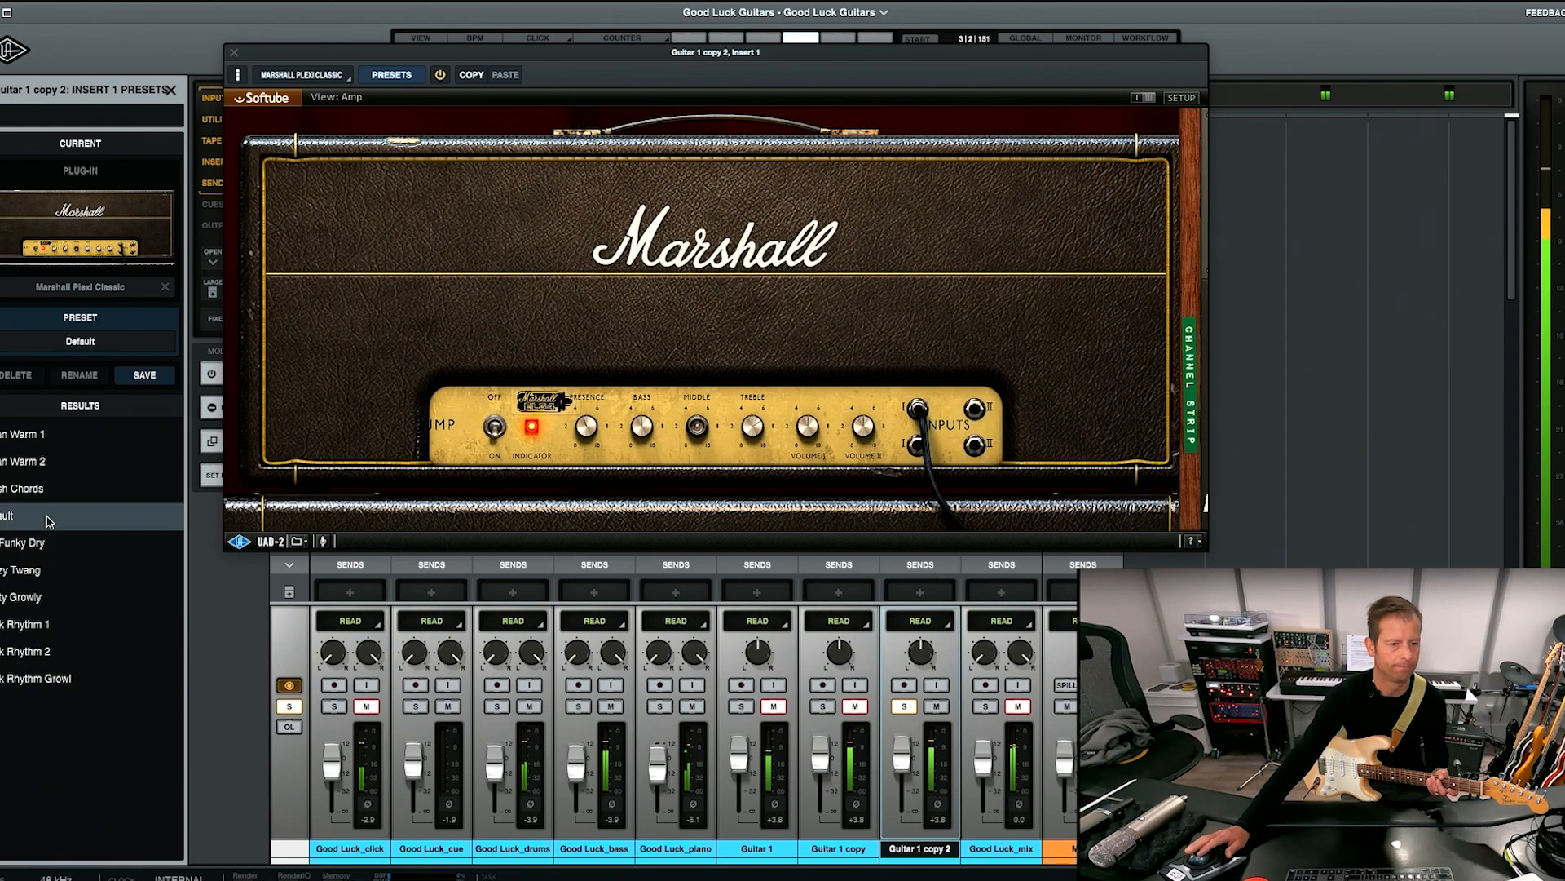
click(47, 573)
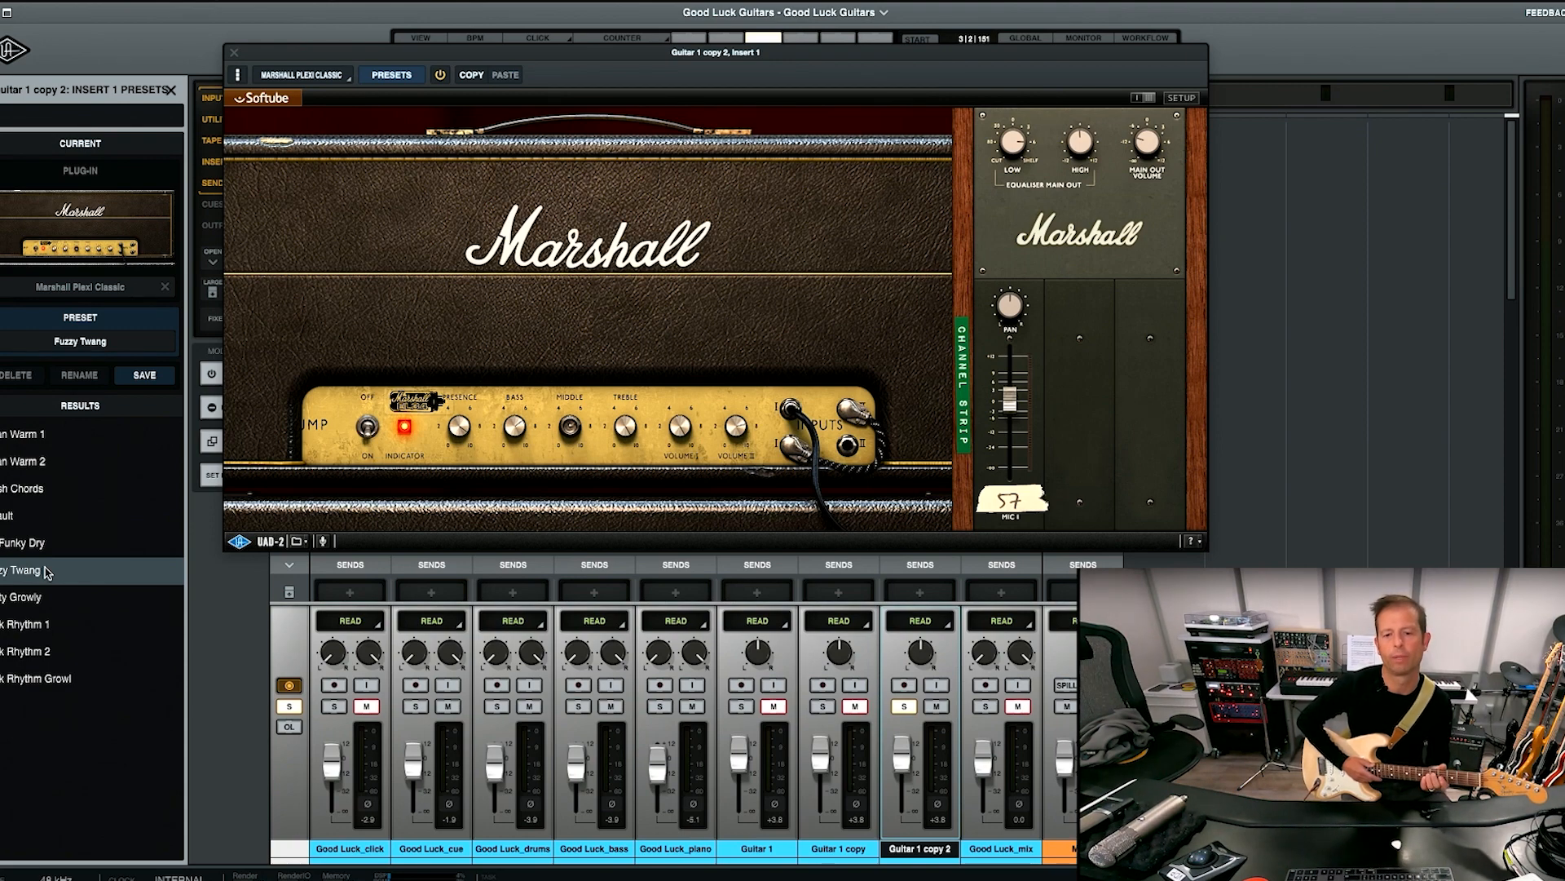
click(234, 54)
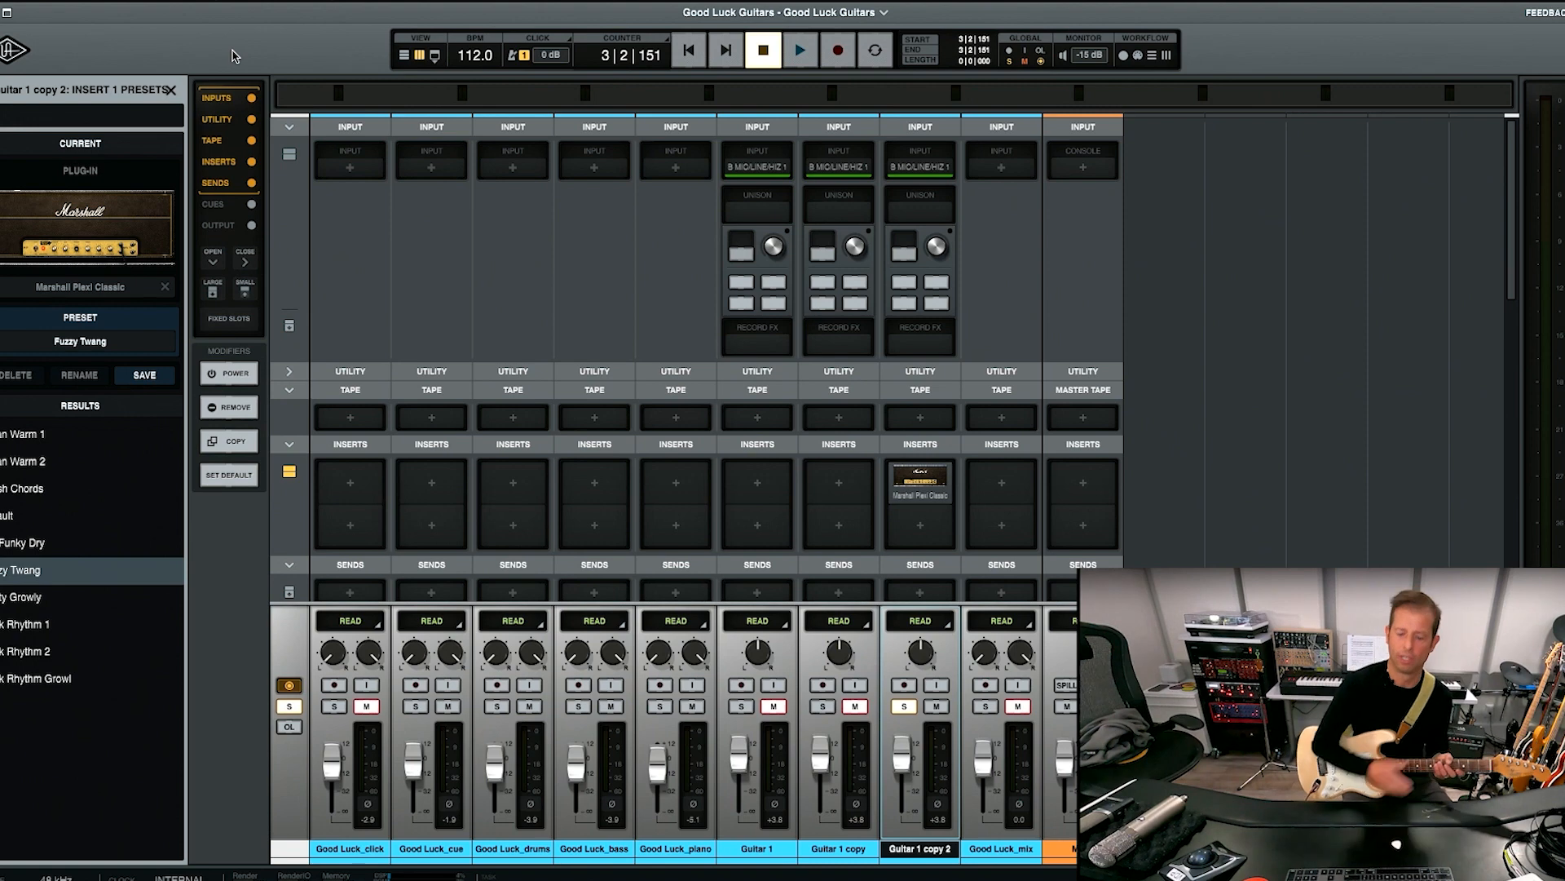
key(super+equal)
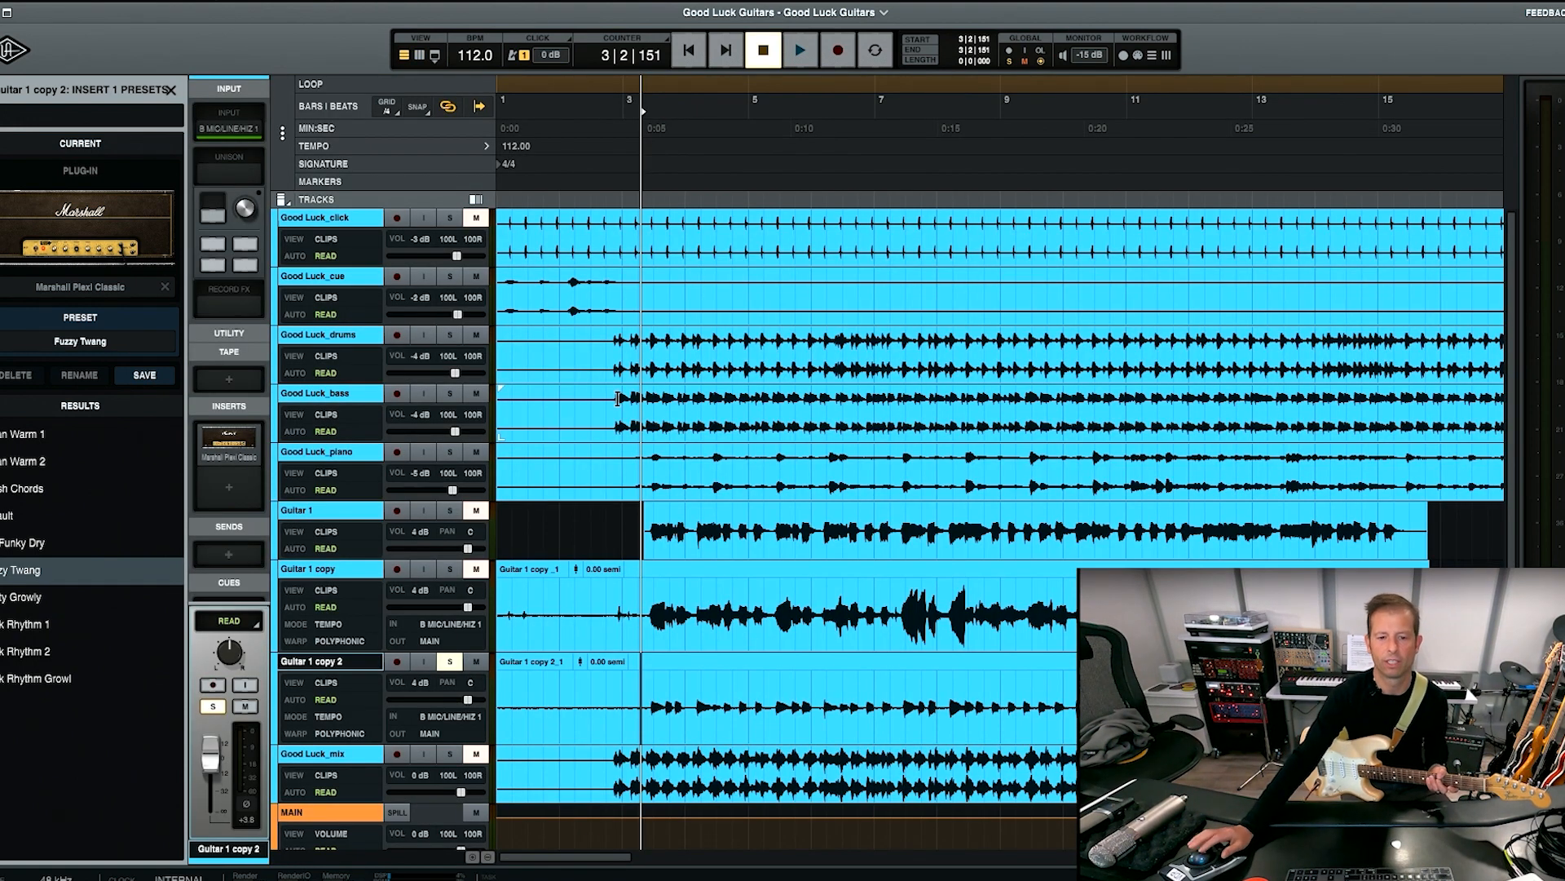